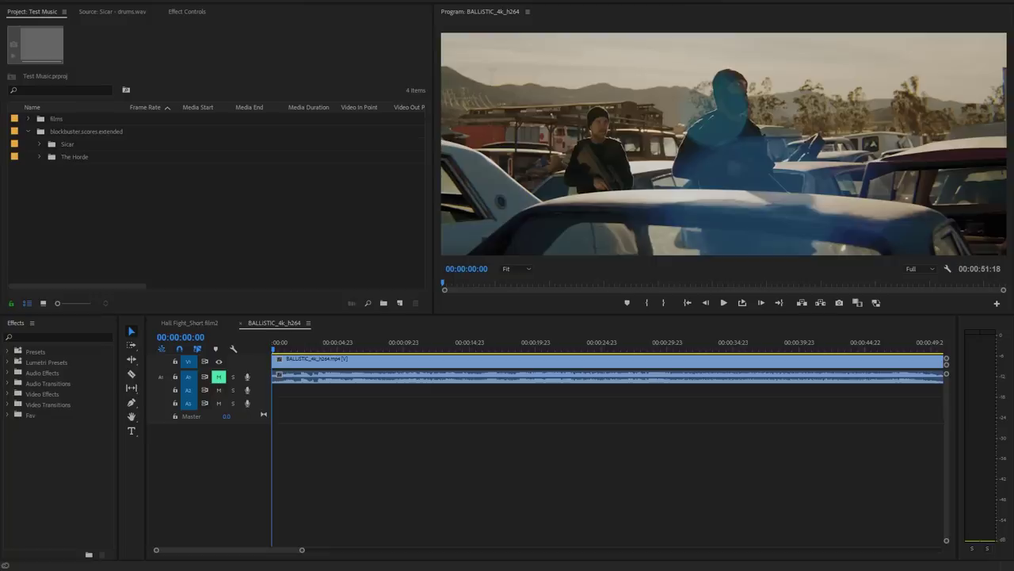
Select the blockbuster.scores.extended bin, then bring up the Triune Store Christmas sale page
click(134, 136)
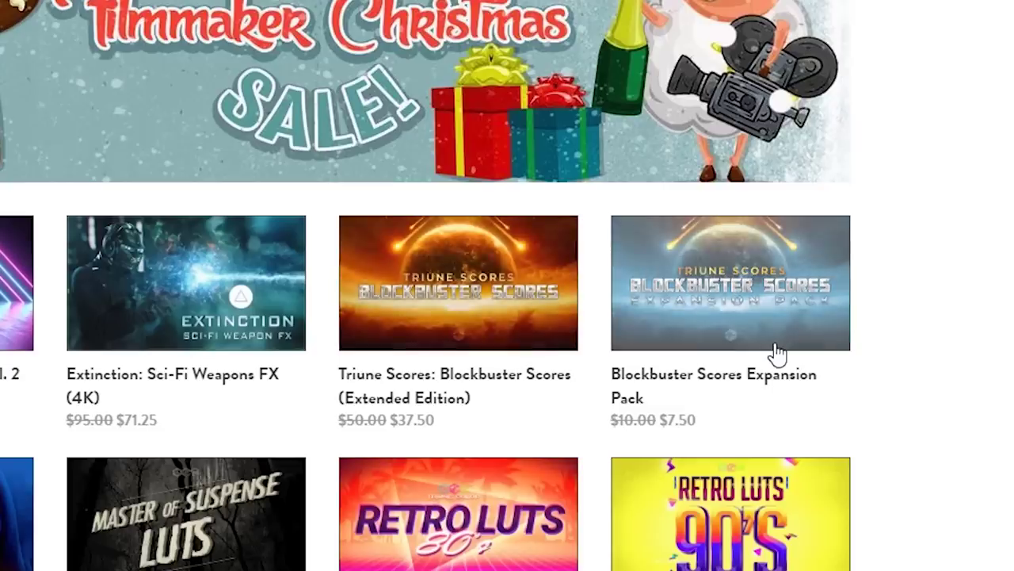
View the Expansion Pack's track list (The Horde, Sicar), then expand The Horde folder in Premiere
click(778, 354)
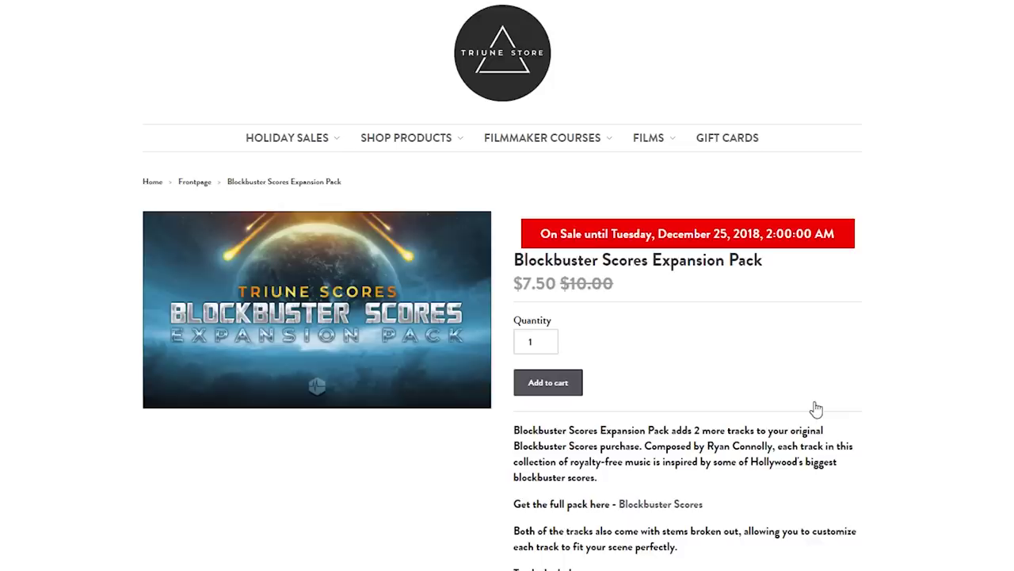
scroll(895, 418, down, 2)
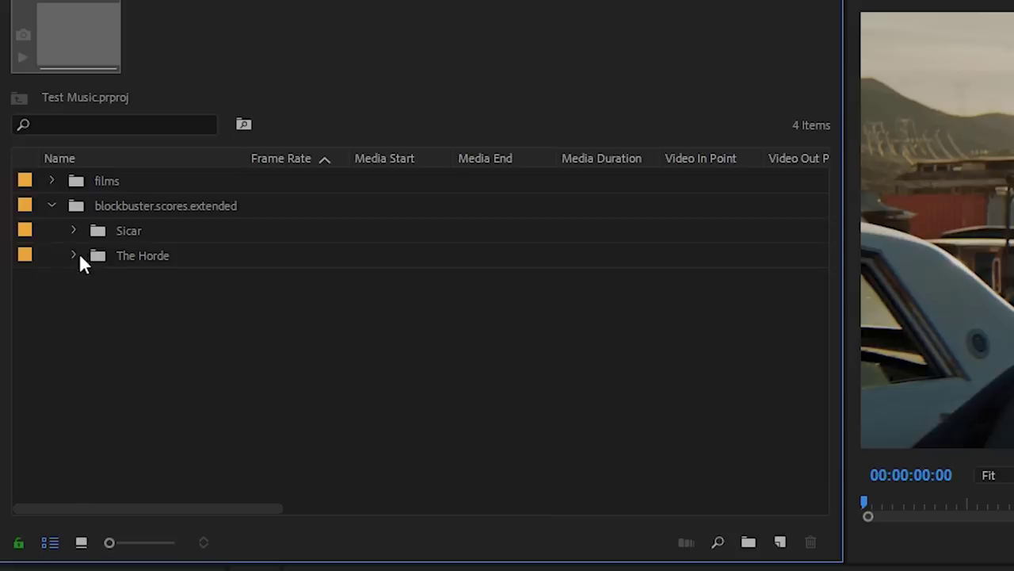
click(73, 256)
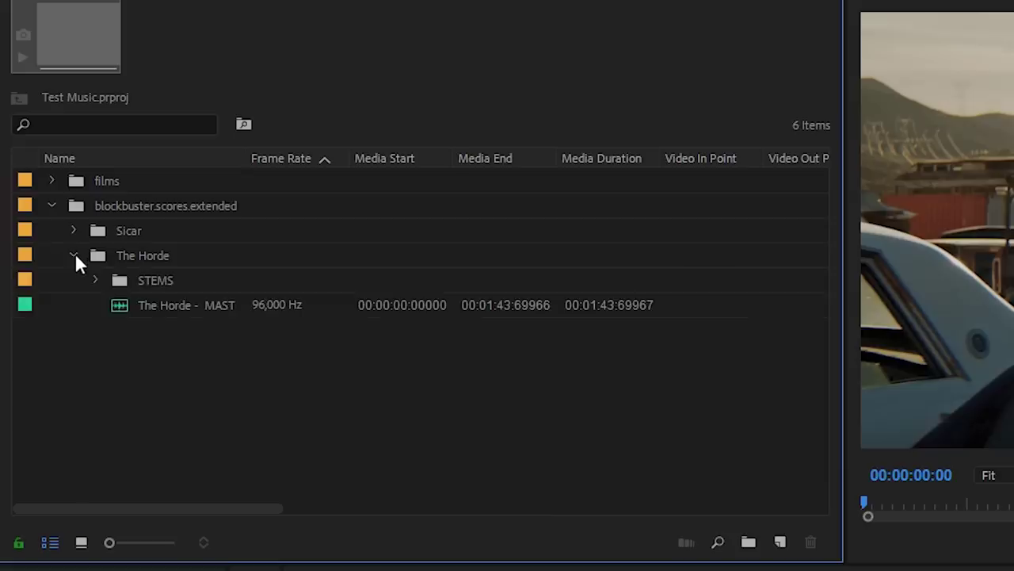
Preview The Horde MASTER MIX in the Source Monitor, then the High-Mid Strings.wav stem
click(180, 312)
double_click(129, 302)
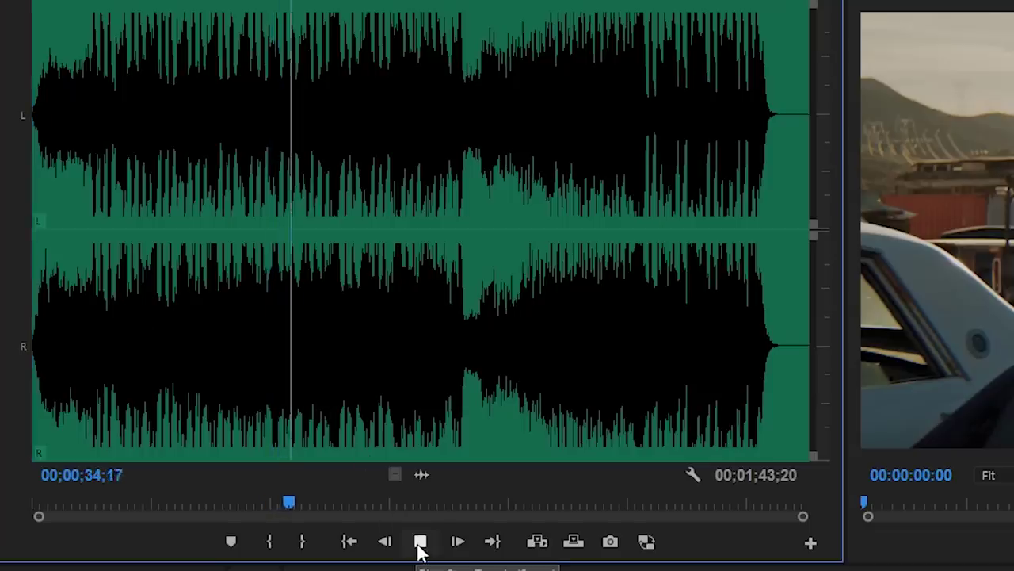
click(420, 543)
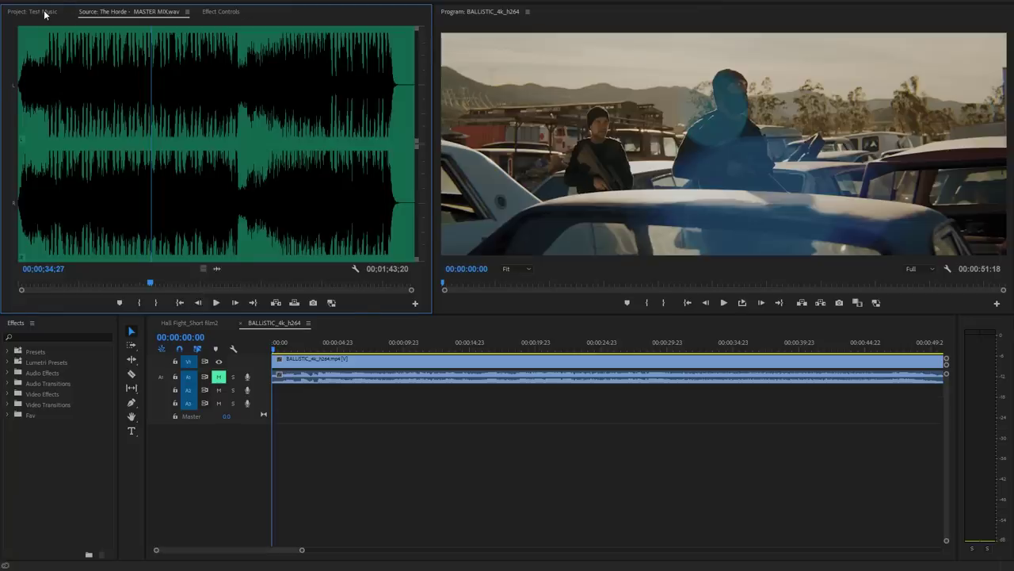
click(43, 12)
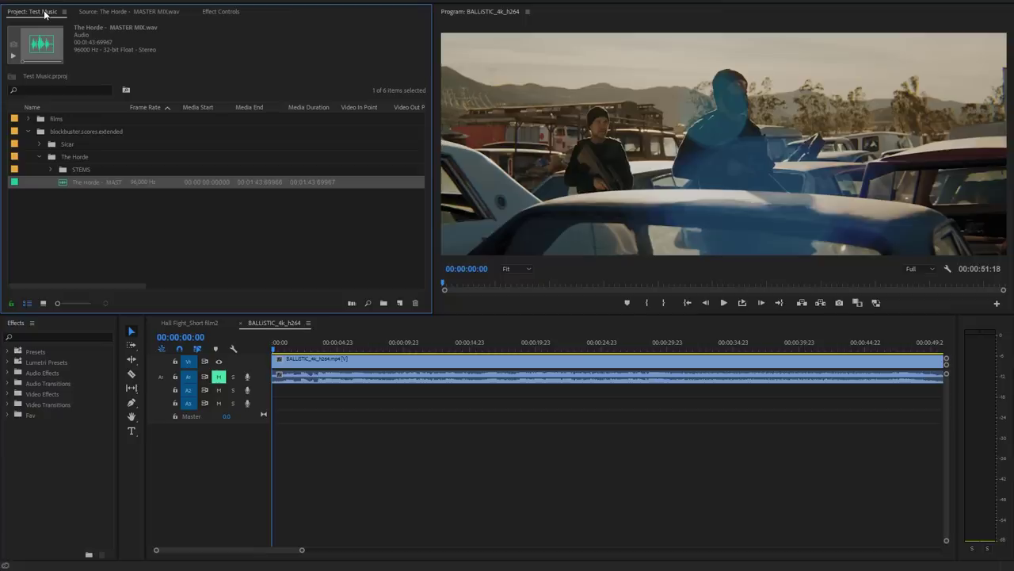
click(51, 168)
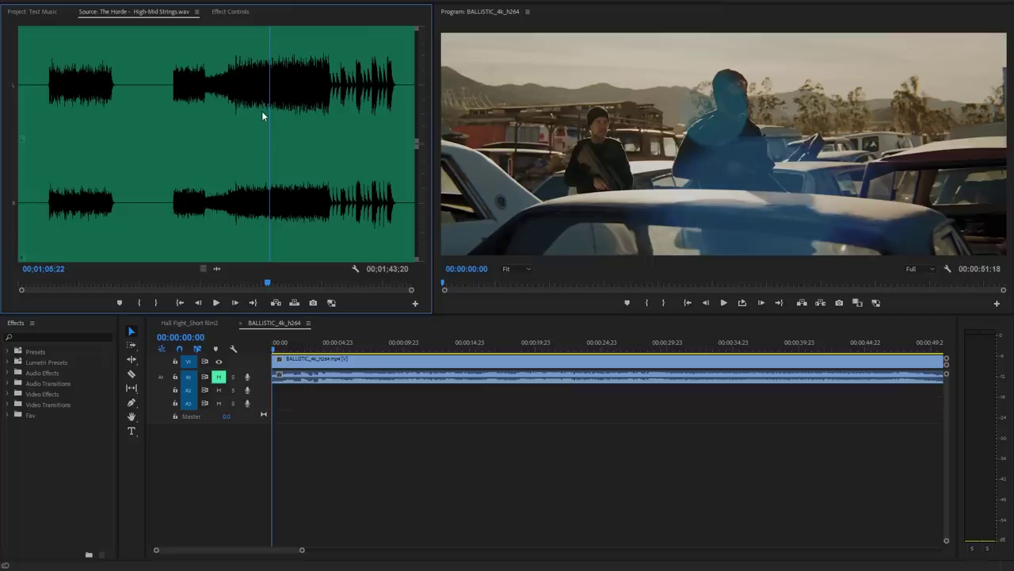
key(space)
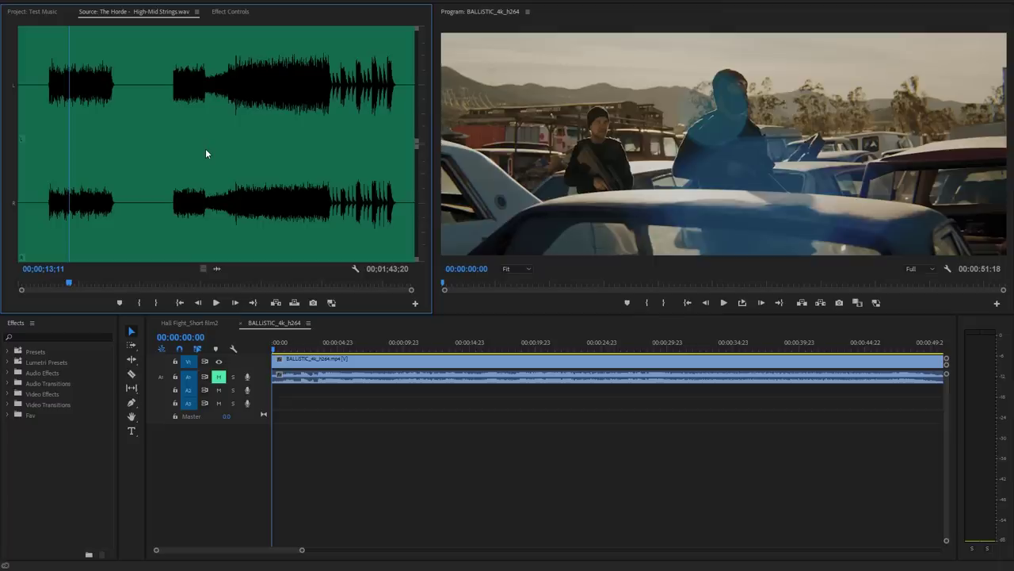
Play and scrub the Ballistic sequence, stopping on the explosion at 00:00:05:22
click(43, 13)
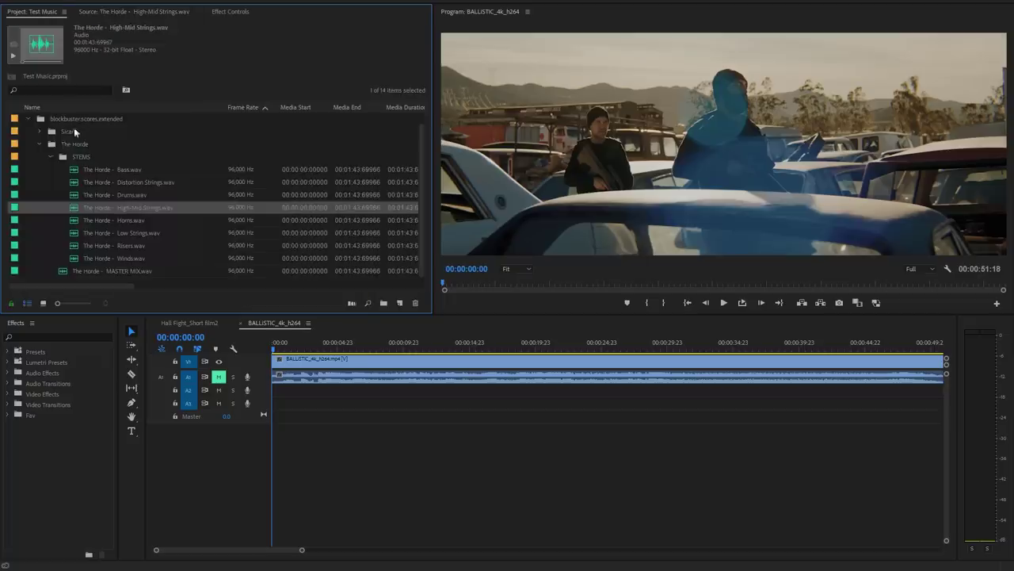
click(51, 167)
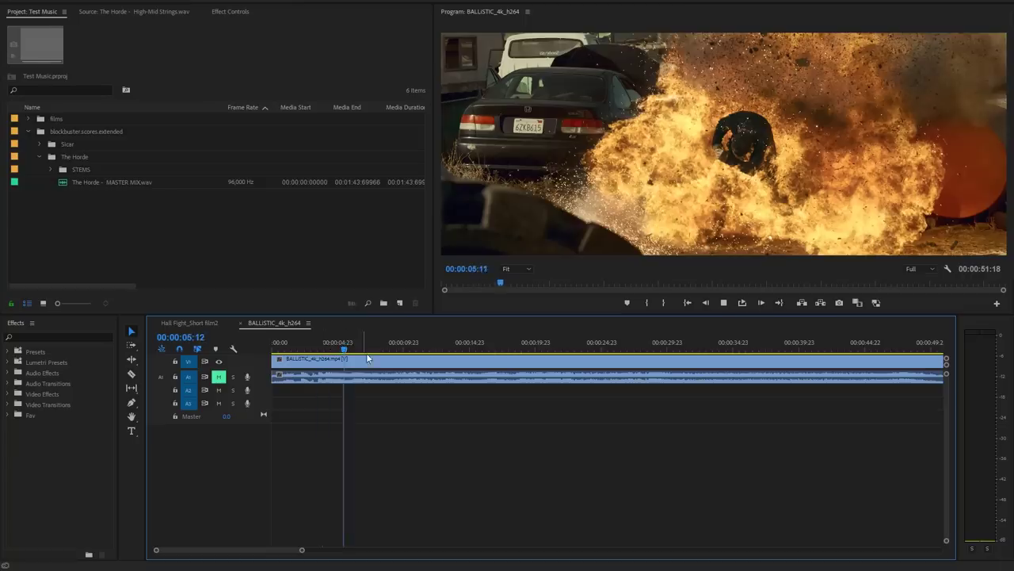
key(space)
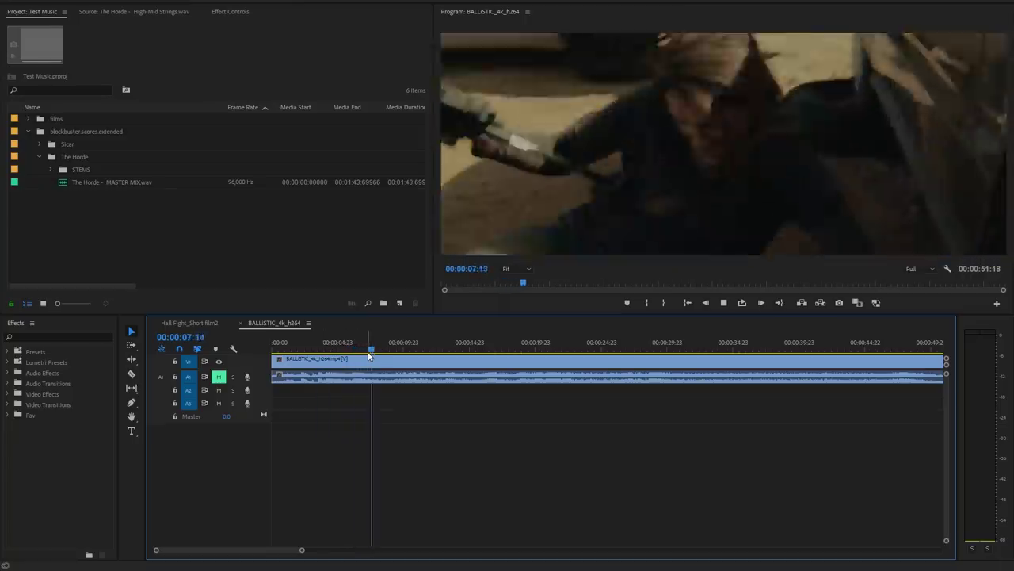
drag(369, 349, 345, 346)
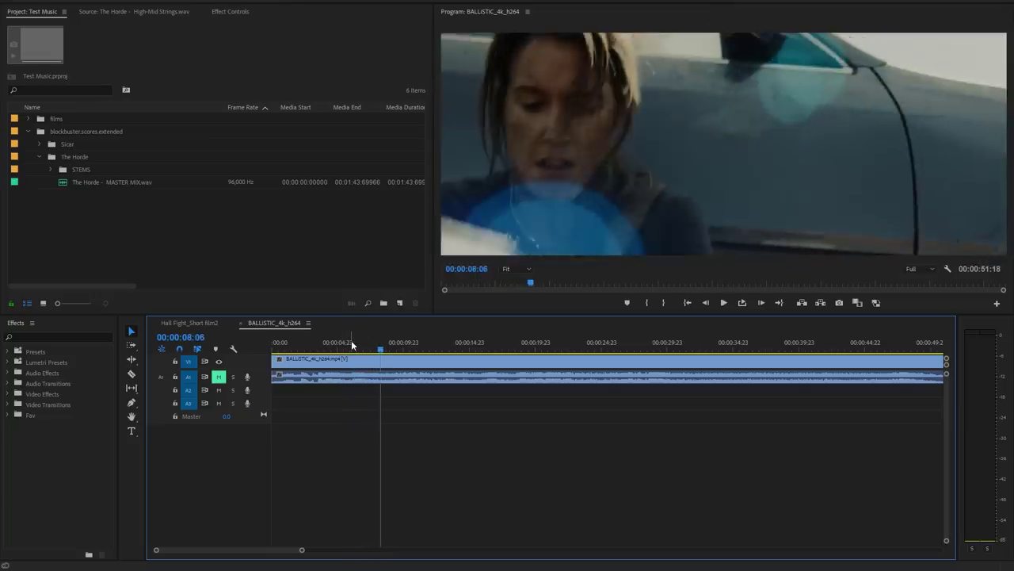
key(space)
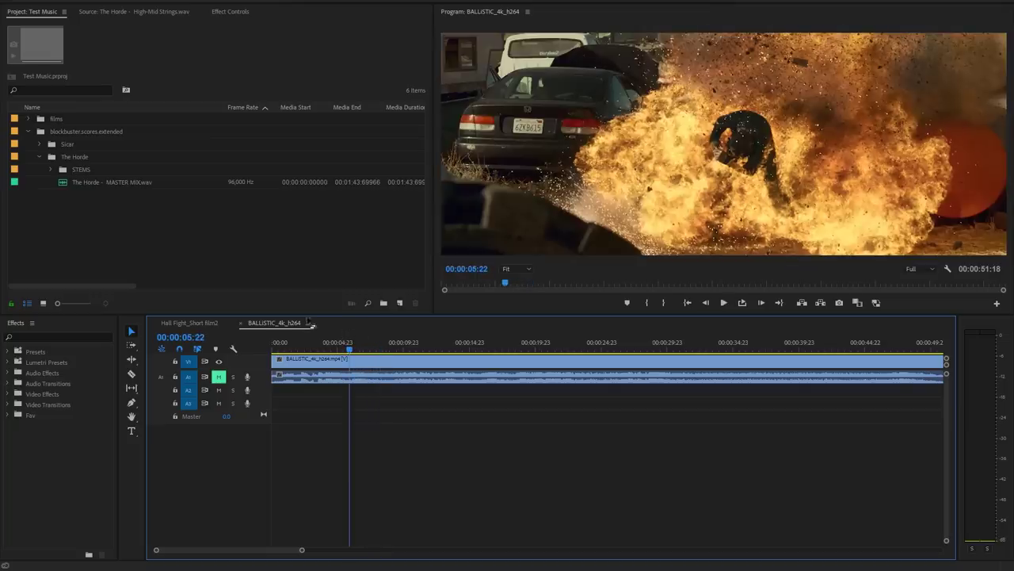
click(50, 169)
scroll(99, 160, down, 1)
Drag the Drums, High-Mid Strings and Horns stems onto new audio tracks under the Ballistic clip
click(99, 158)
click(87, 182)
click(73, 170)
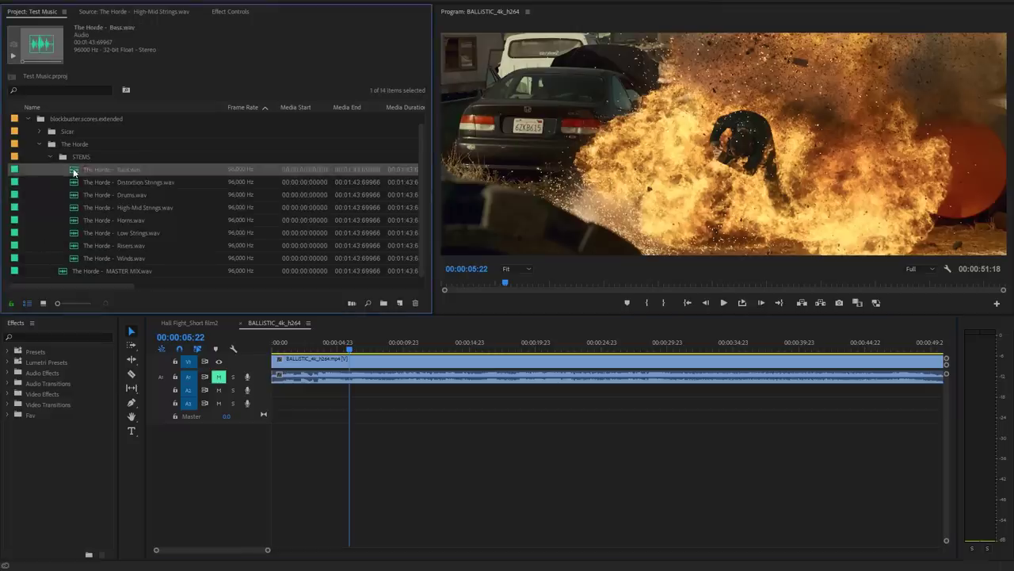
drag(73, 196, 404, 433)
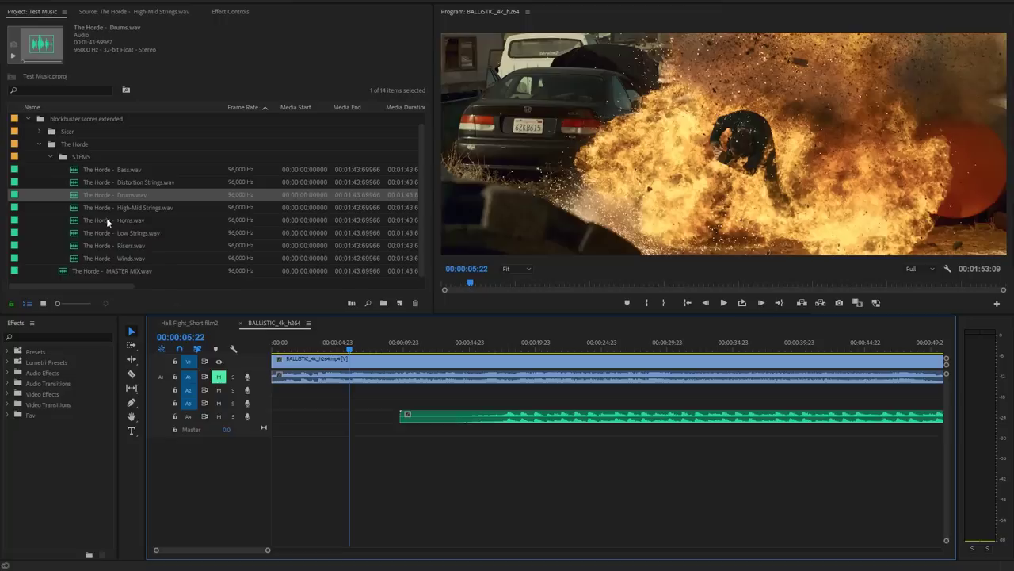
drag(112, 211, 403, 454)
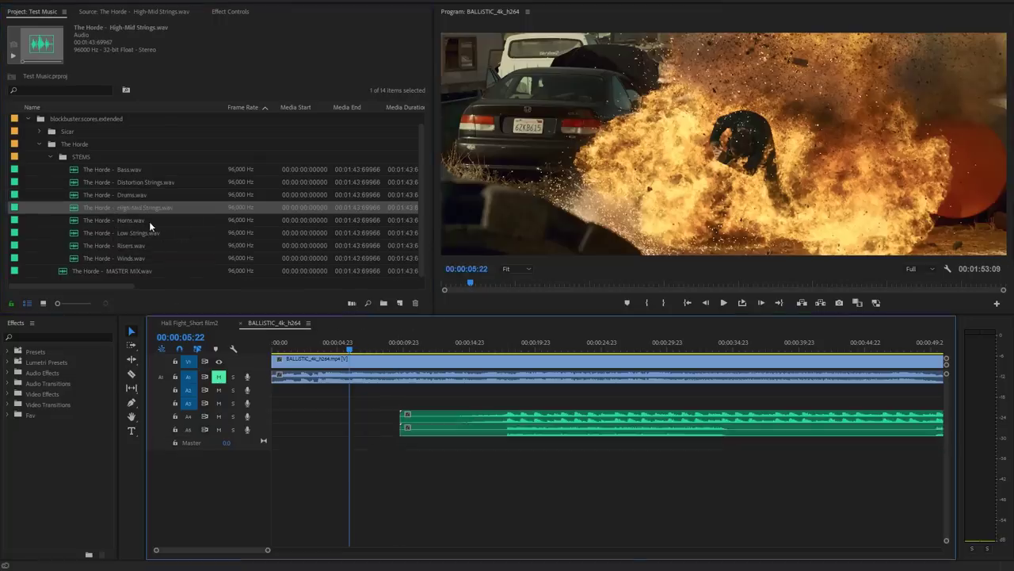
drag(149, 221, 400, 458)
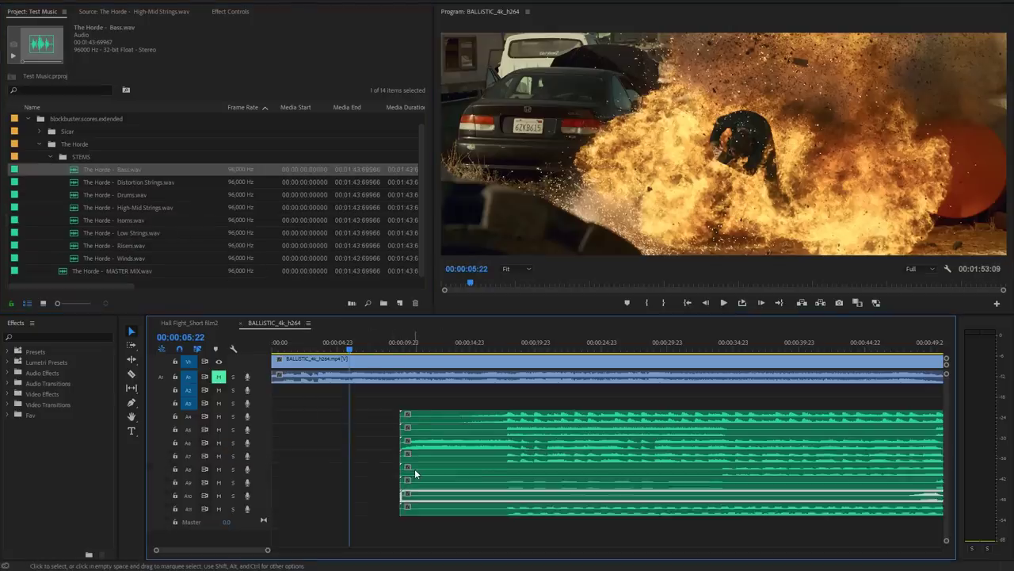
Marquee-select the stacked stem clips and slide them left together to start earlier
scroll(414, 468, down, 2)
drag(417, 399, 515, 546)
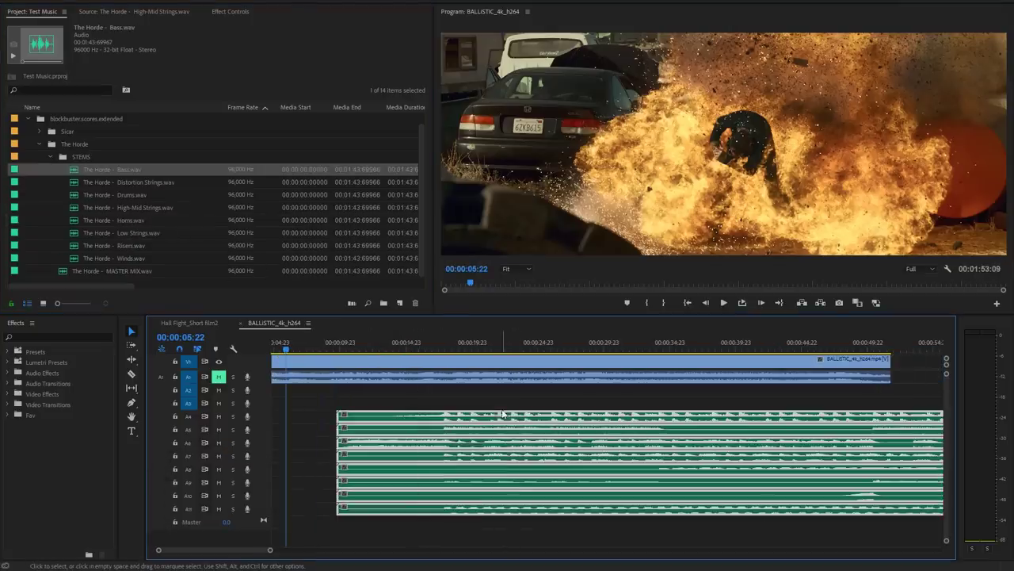
right_click(505, 420)
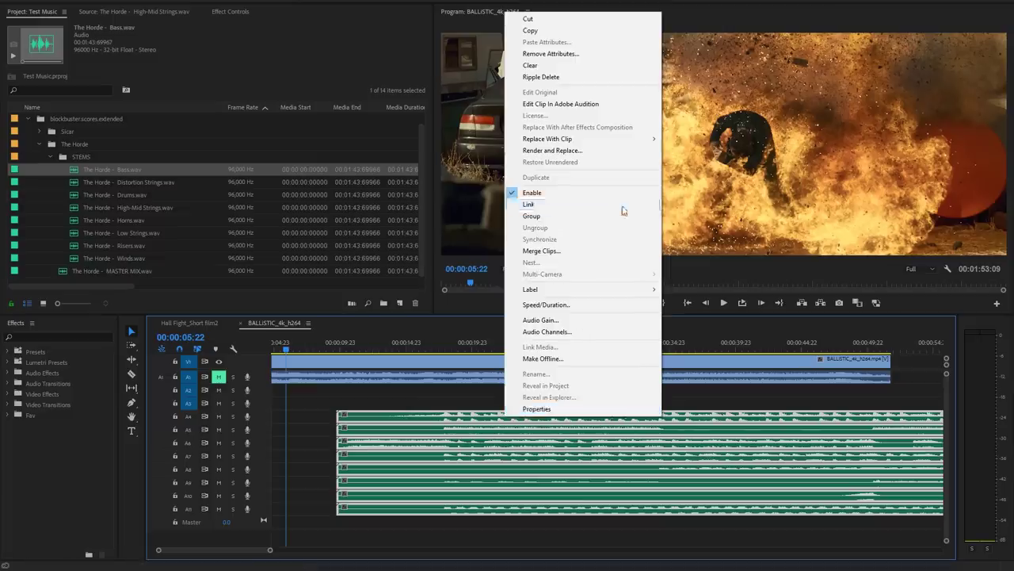
click(555, 203)
click(363, 406)
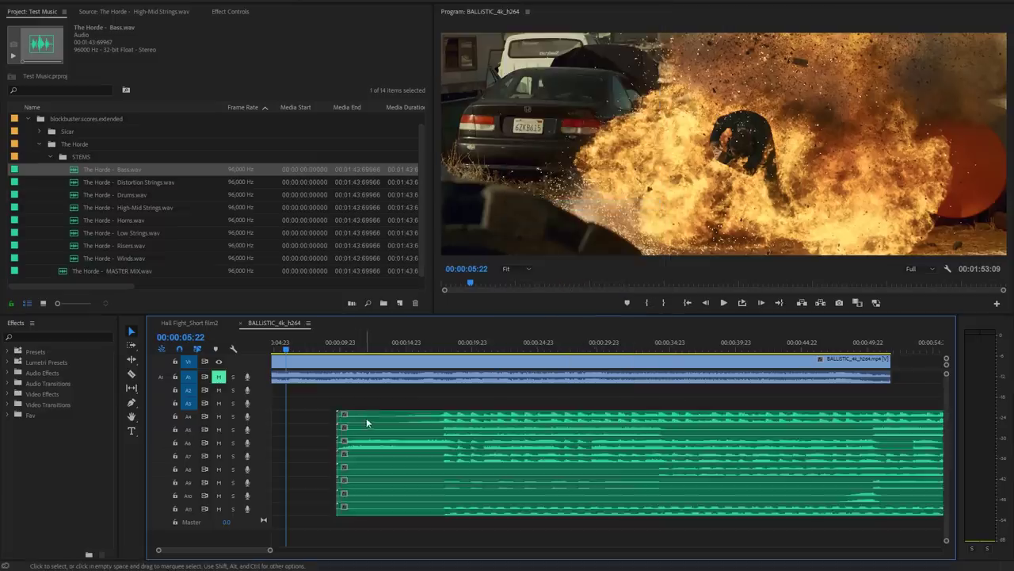
drag(367, 422, 337, 423)
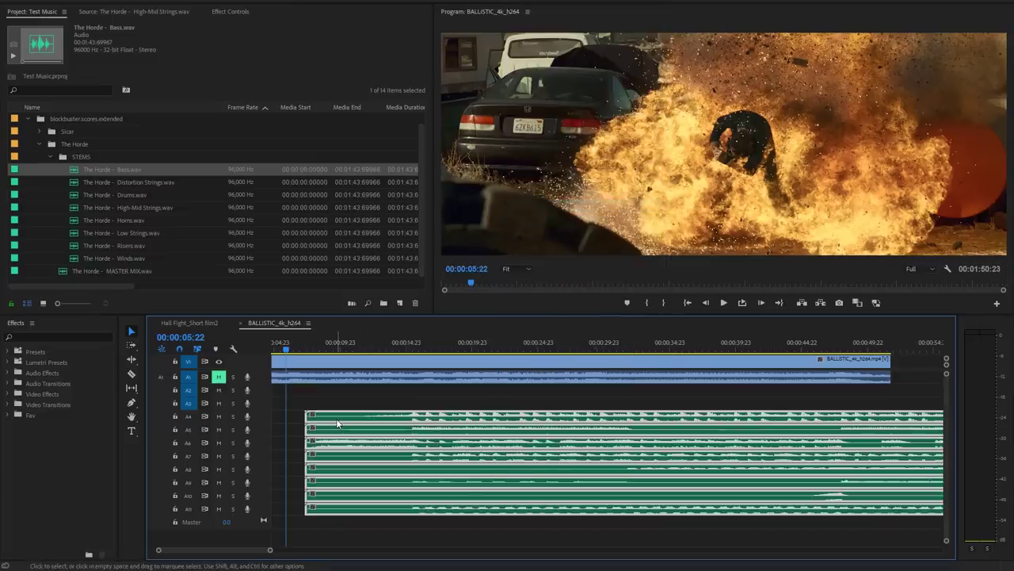
click(364, 407)
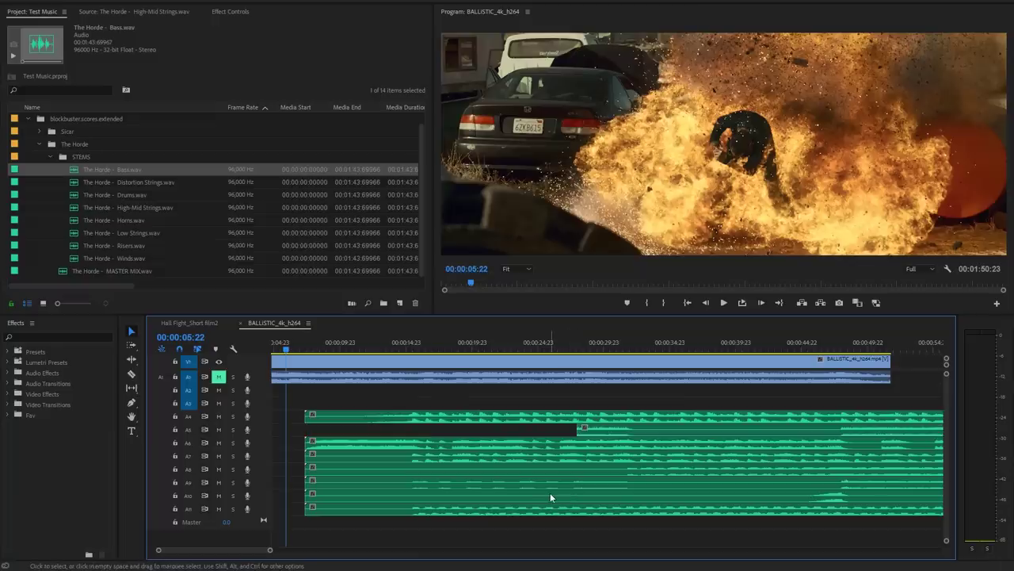
Undo the A5 trim, solo the Drums track, and cut all stem clips at 00:00:15:12
key(ctrl+z)
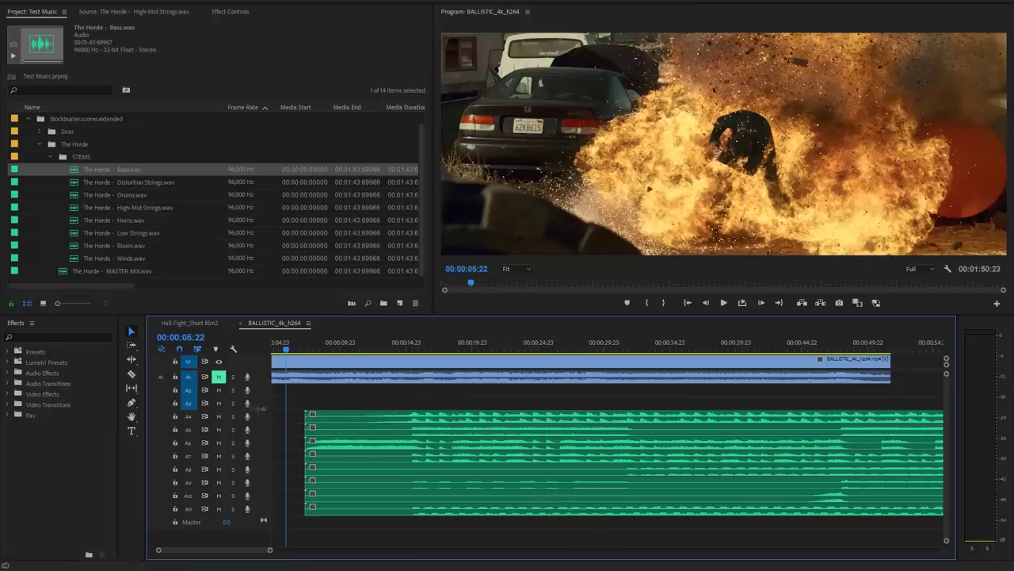
click(232, 416)
click(405, 349)
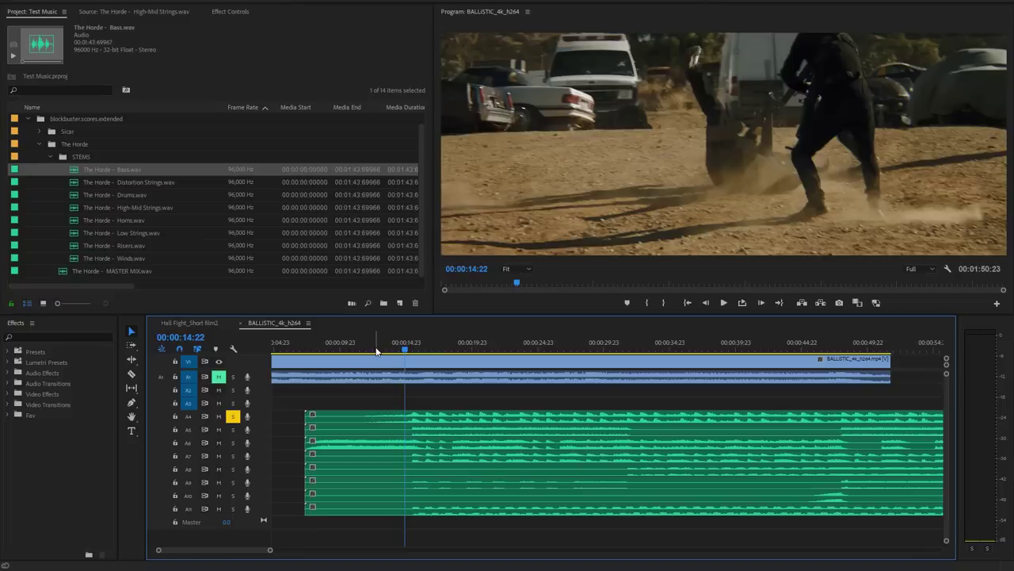
key(space)
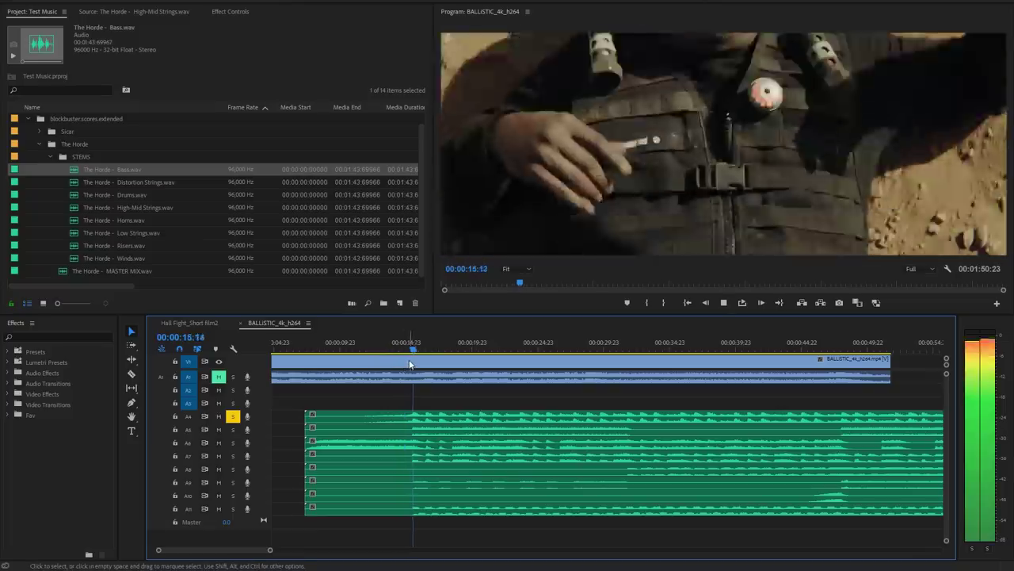
key(ctrl+k)
key(space)
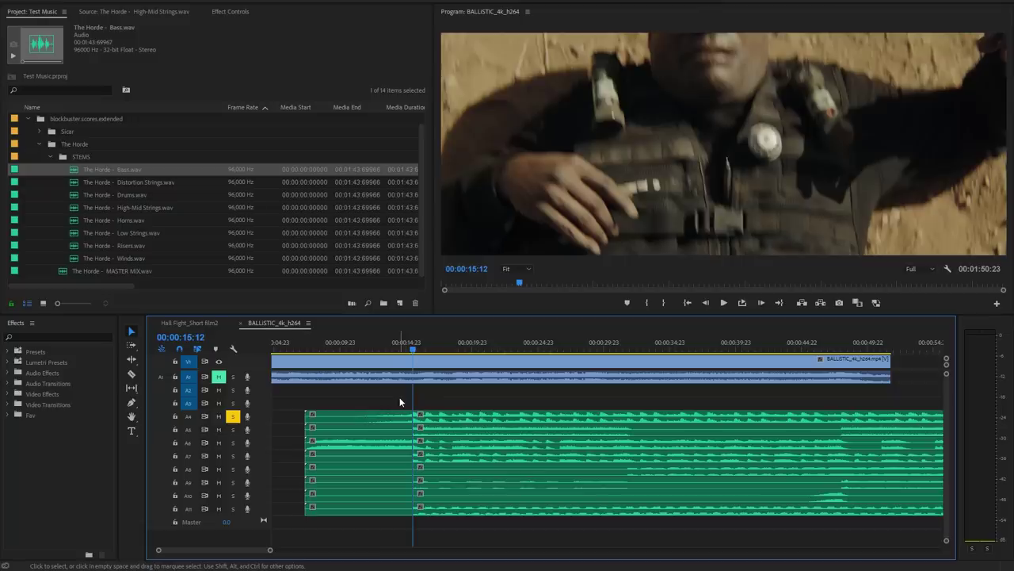
Select the stem pieces after the cut and trim away the stems' opening up to it
drag(400, 402, 468, 519)
scroll(450, 507, up, 2)
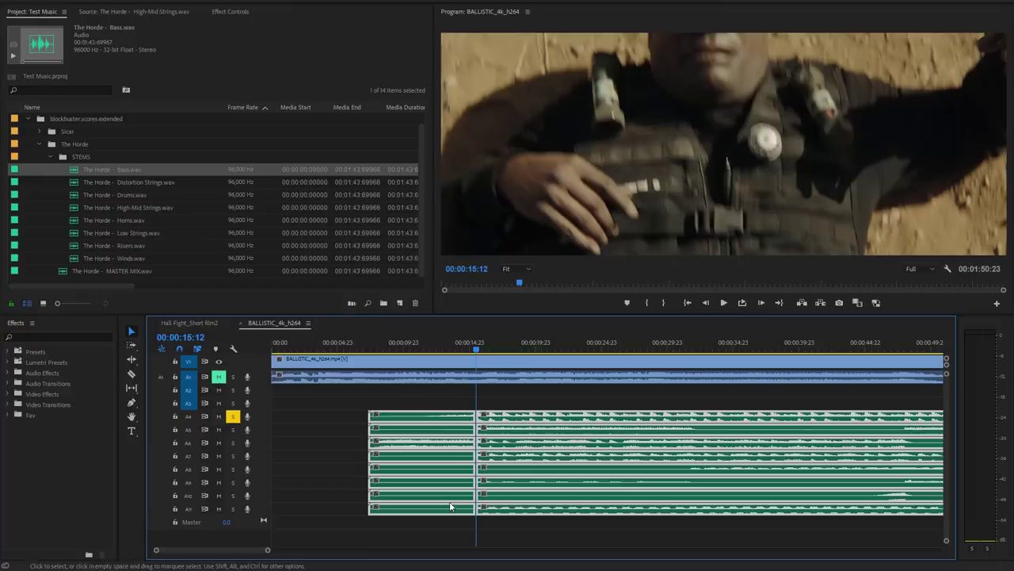
drag(345, 389, 462, 424)
key(Right)
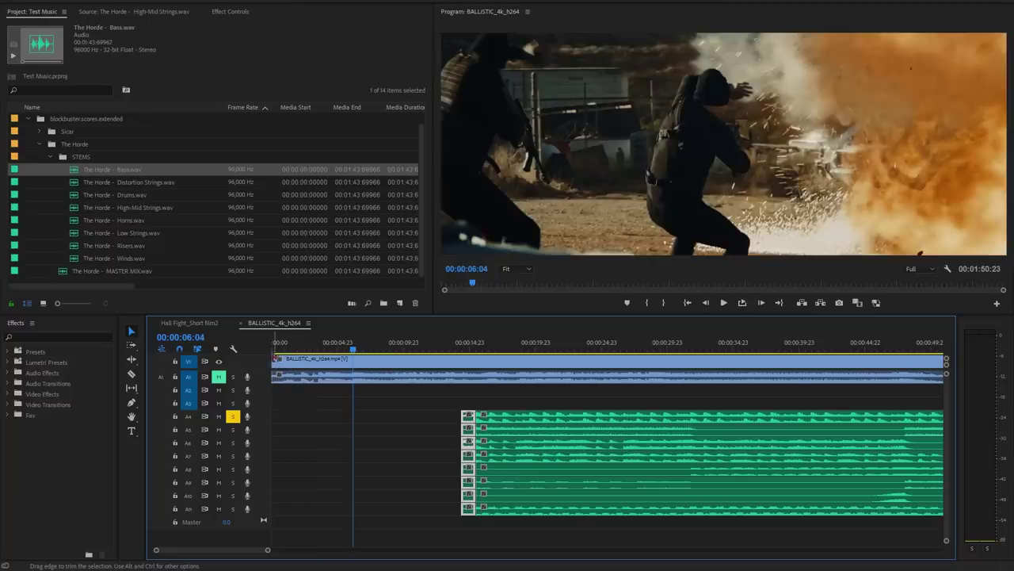
mouse_move(274, 361)
mouse_down()
mouse_move(480, 361)
mouse_move(273, 360)
mouse_up()
Extend all stem clips' starts earlier against the explosion cue, then mute tracks A6–A10
click(457, 347)
key(space)
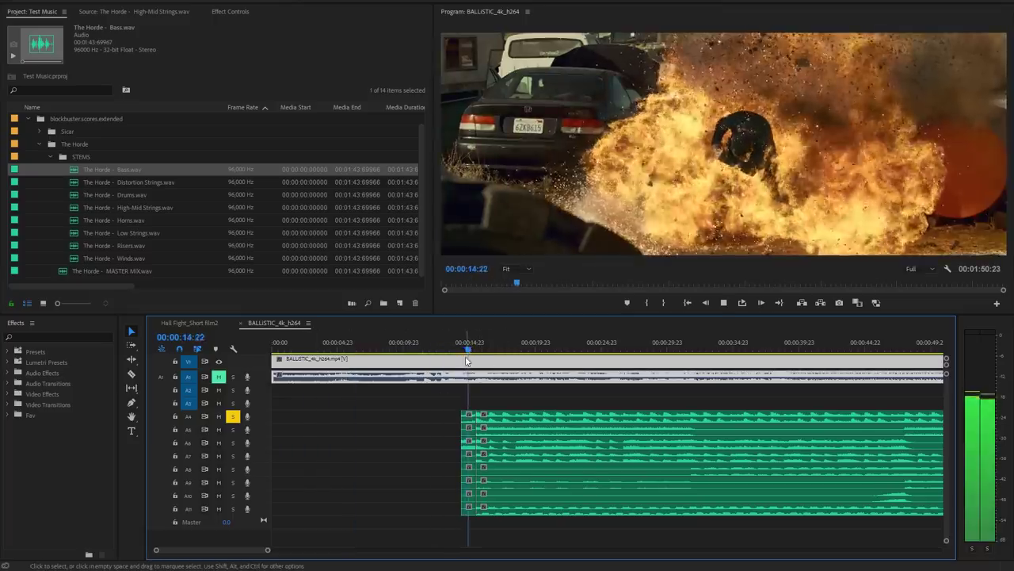
key(space)
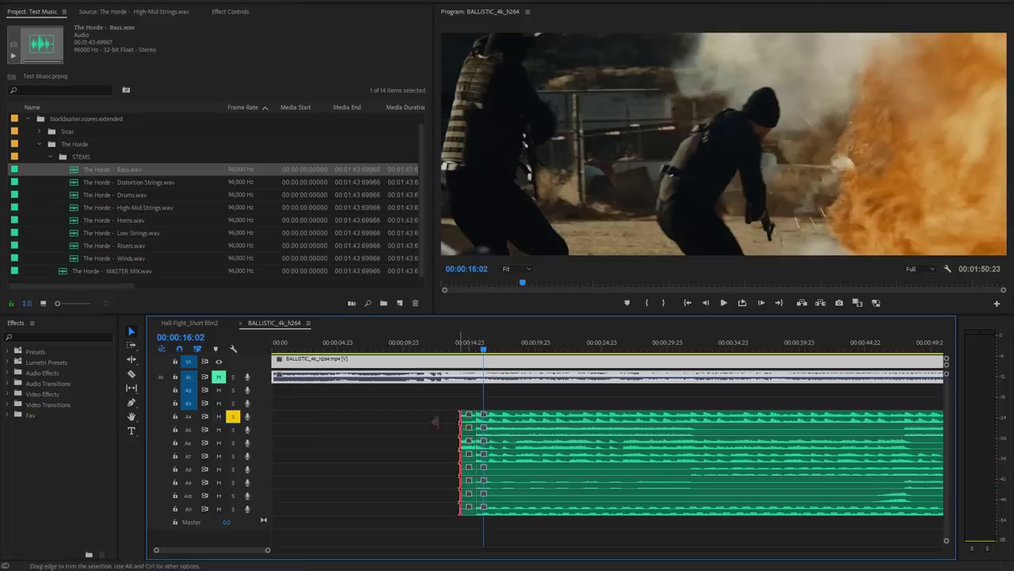
drag(435, 421, 407, 421)
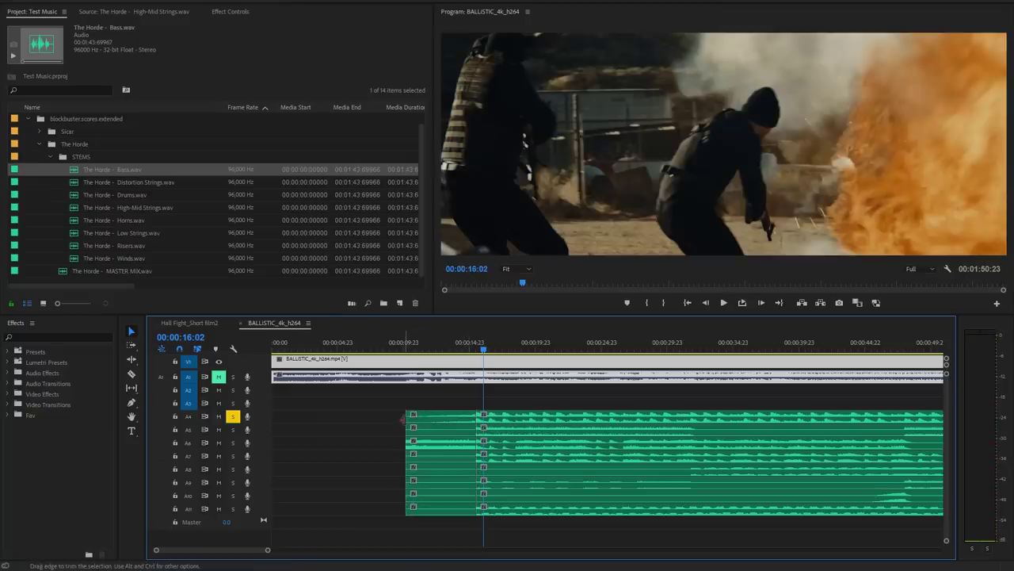
drag(402, 420, 369, 420)
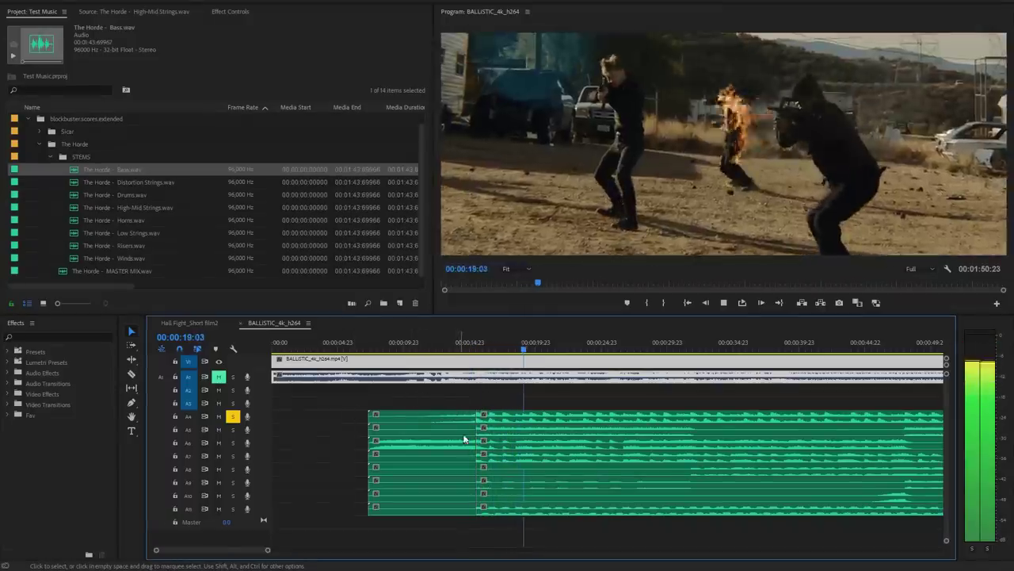
drag(219, 508, 218, 432)
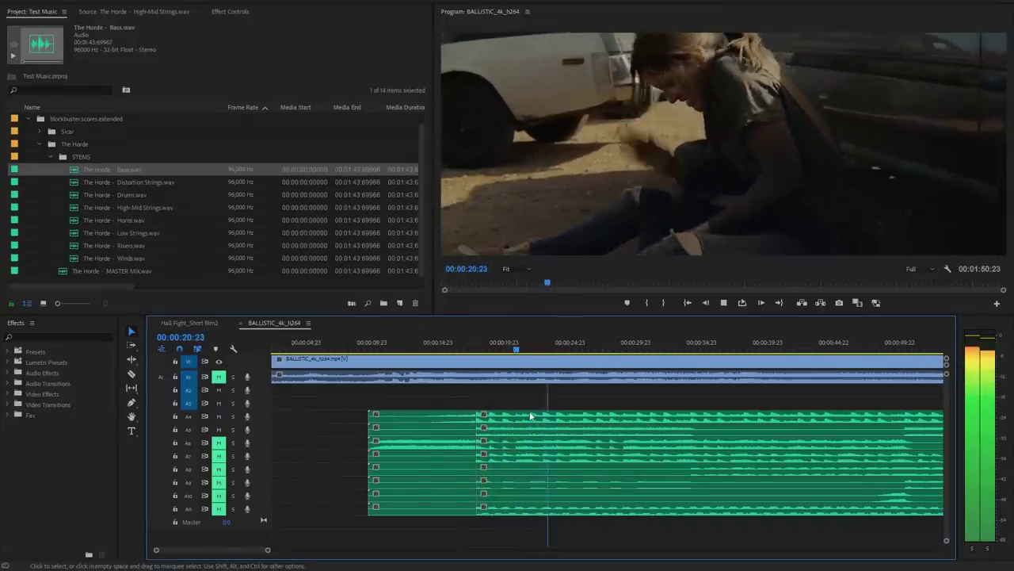
Play the stems past the video's end and park on the final hit near 1:42:20
scroll(530, 416, down, 2)
scroll(530, 416, up, 1)
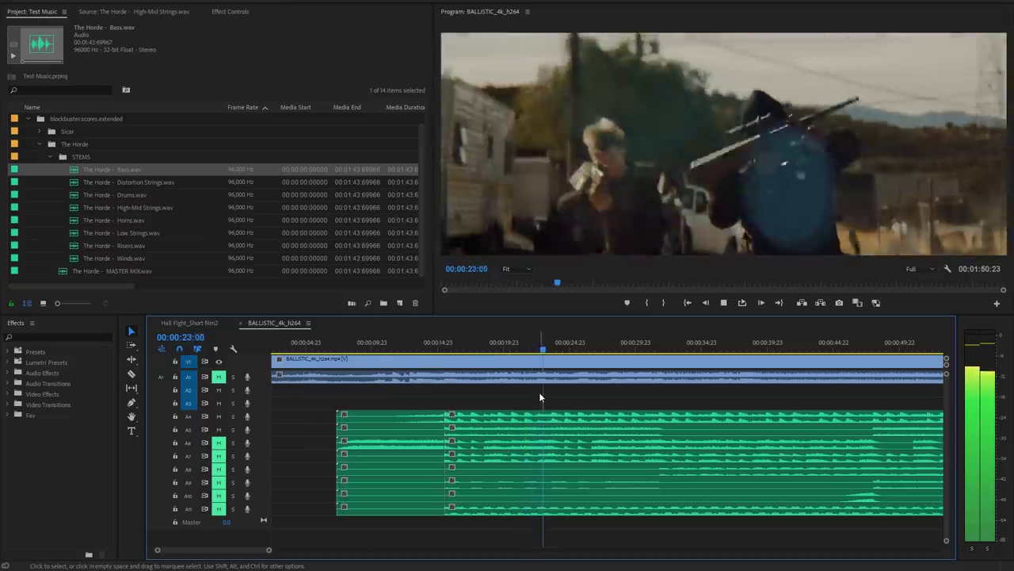
key(space)
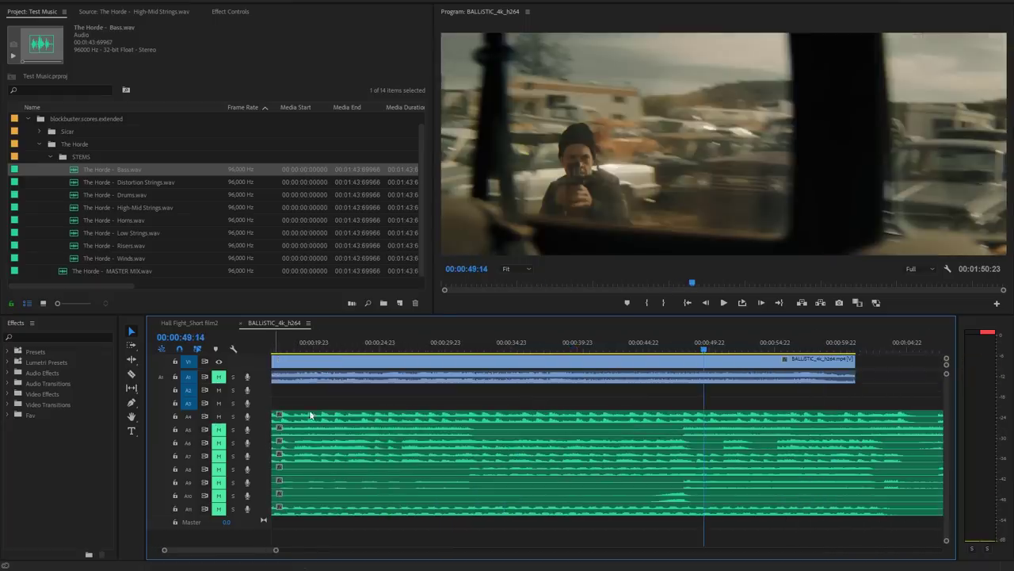
drag(724, 346, 693, 342)
key(space)
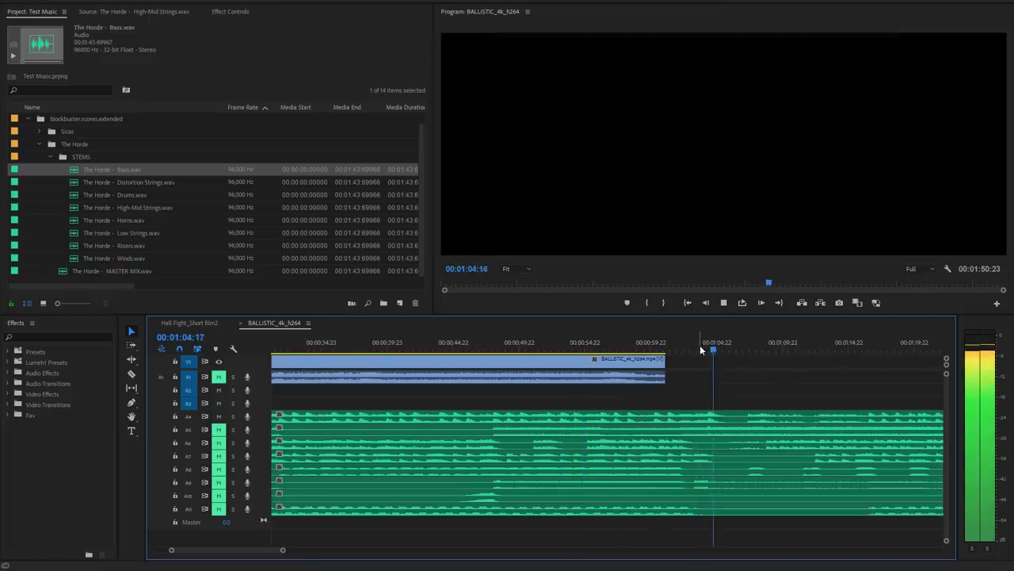
scroll(733, 410, down, 5)
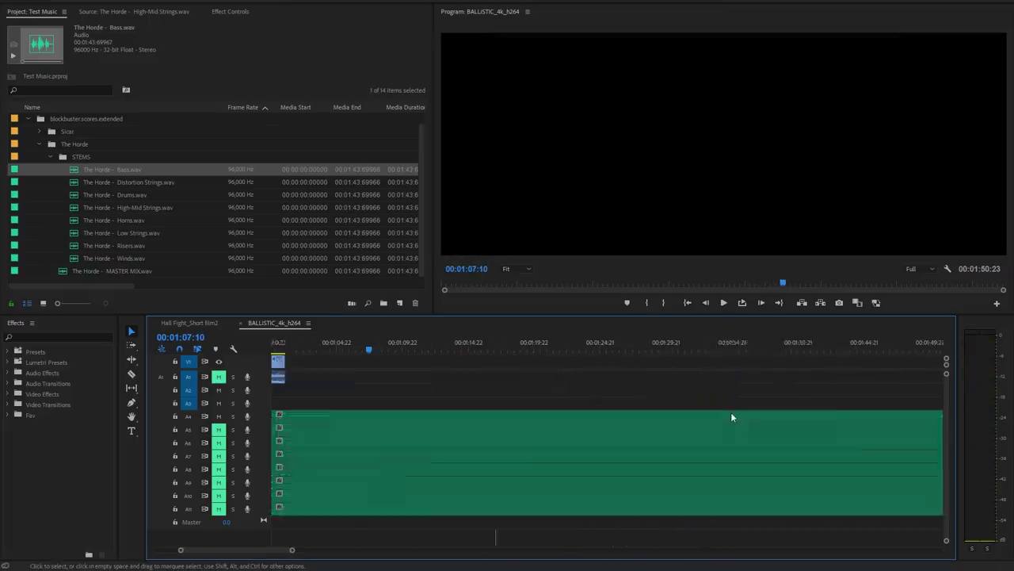
key(space)
click(820, 344)
key(space)
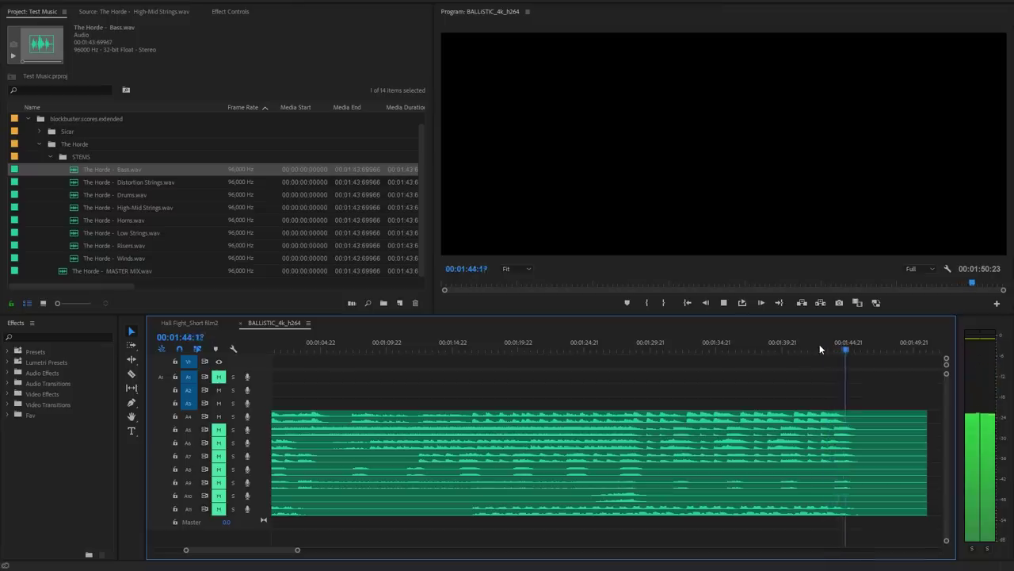
click(821, 346)
Razor the A4 stem's ending and move the cut-off piece up onto track A3
key(c)
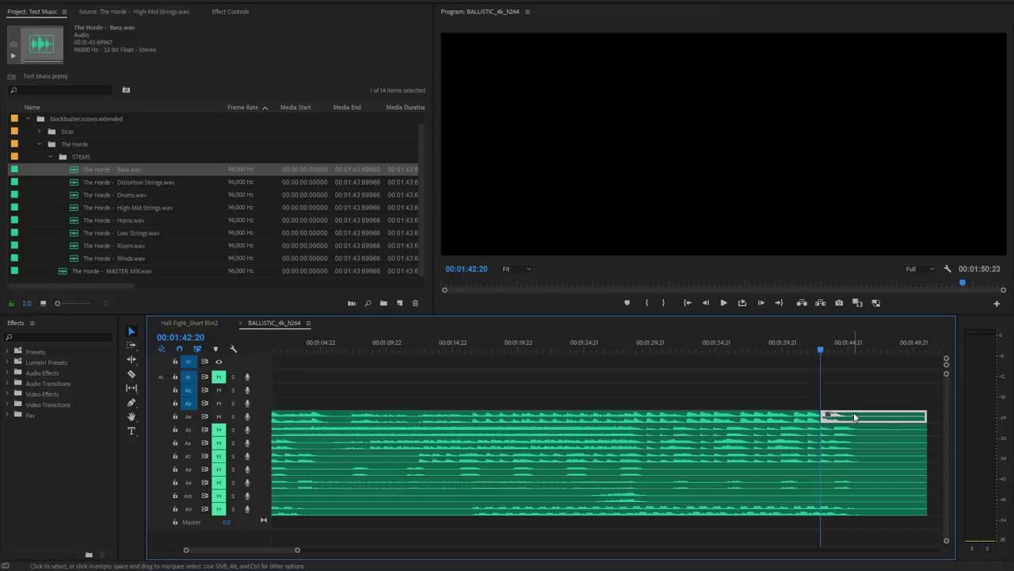
drag(854, 416, 460, 409)
click(504, 406)
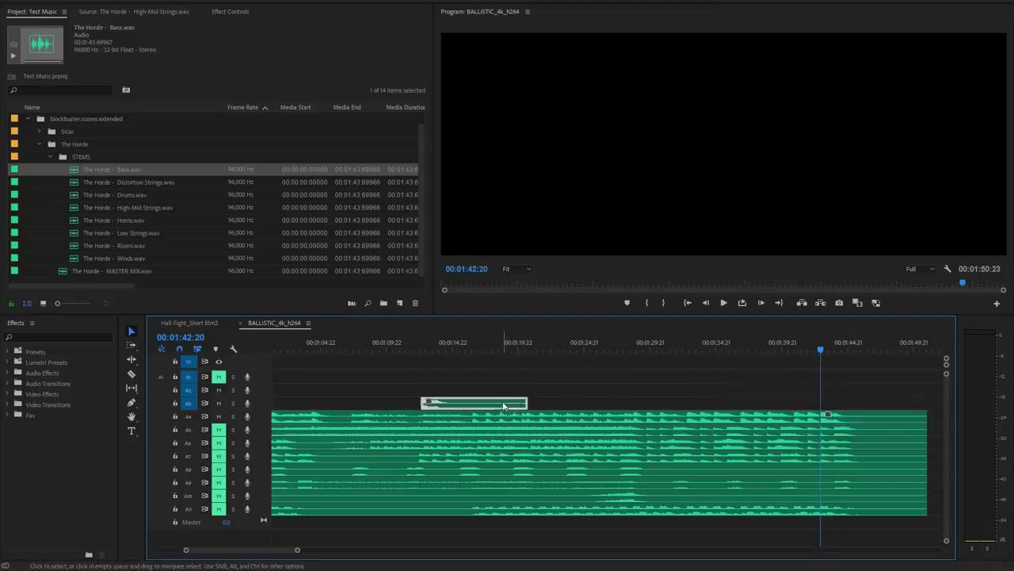
drag(826, 406, 856, 427)
click(855, 425)
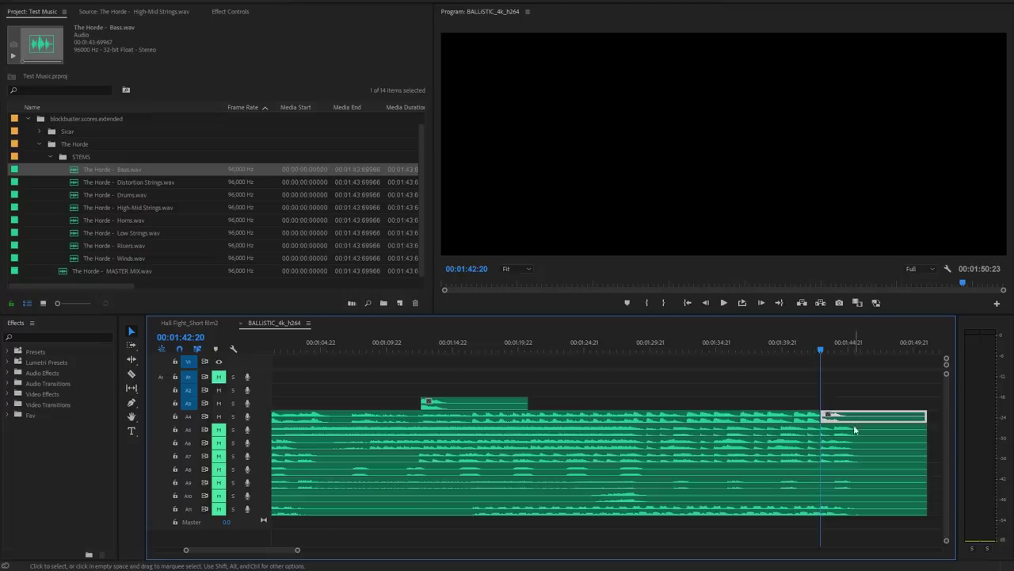
Position the A3 piece in the sequence, lining it up with 00:00:24:15
scroll(857, 455, up, 5)
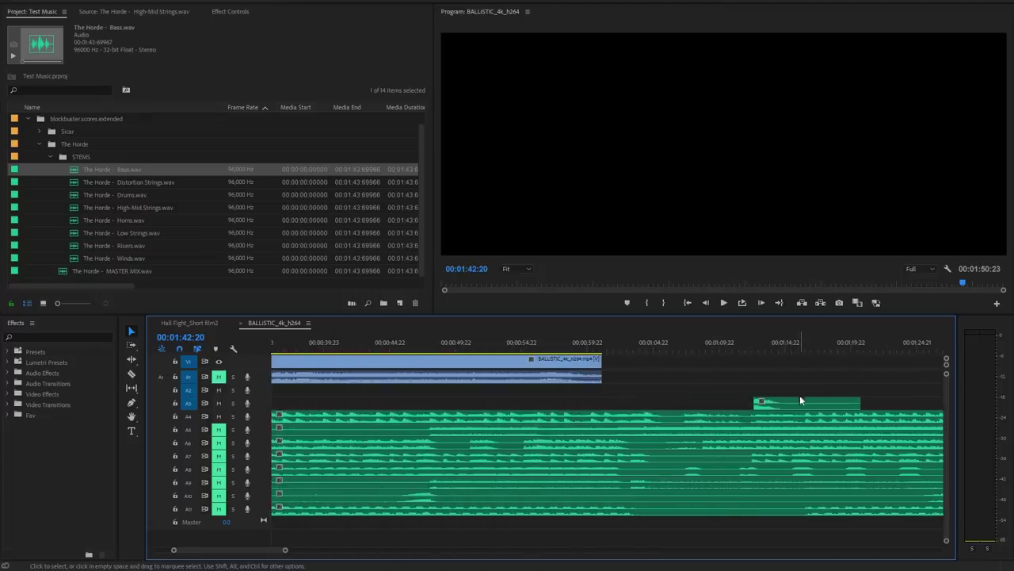
scroll(324, 408, up, 6)
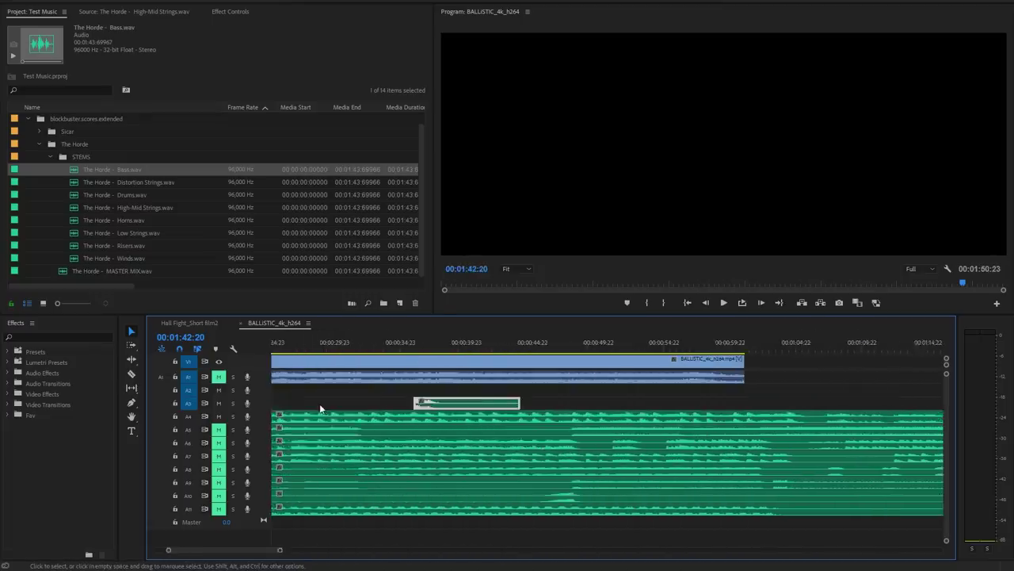
scroll(324, 407, up, 2)
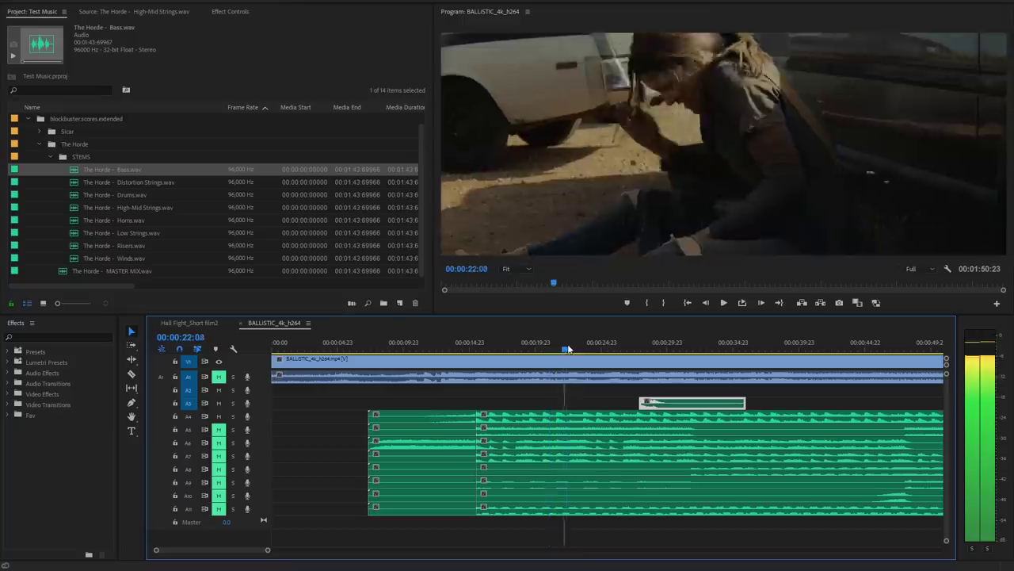
mouse_move(566, 348)
mouse_down()
mouse_move(589, 349)
mouse_move(553, 355)
mouse_up()
key(space)
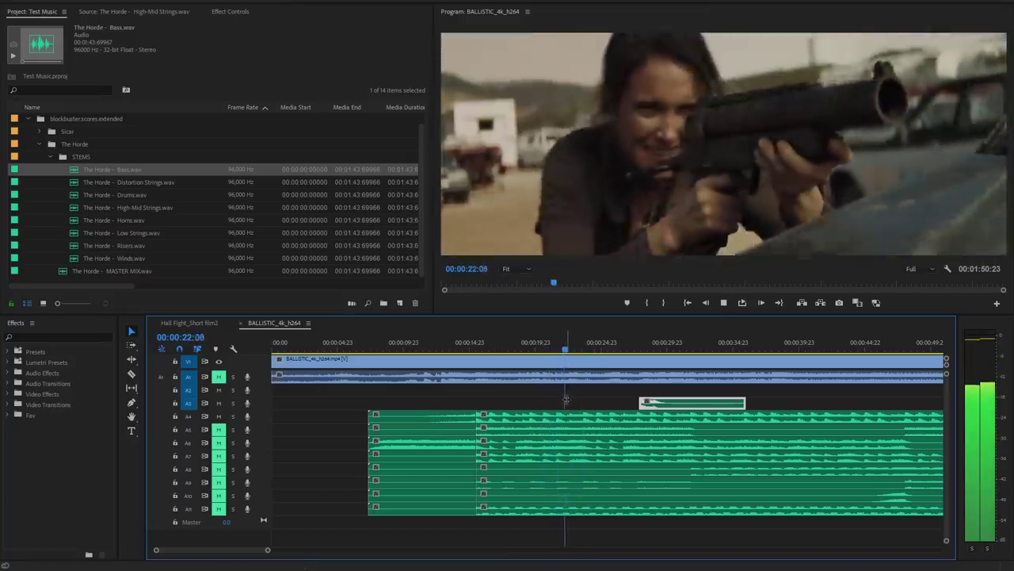
key(space)
key(space)
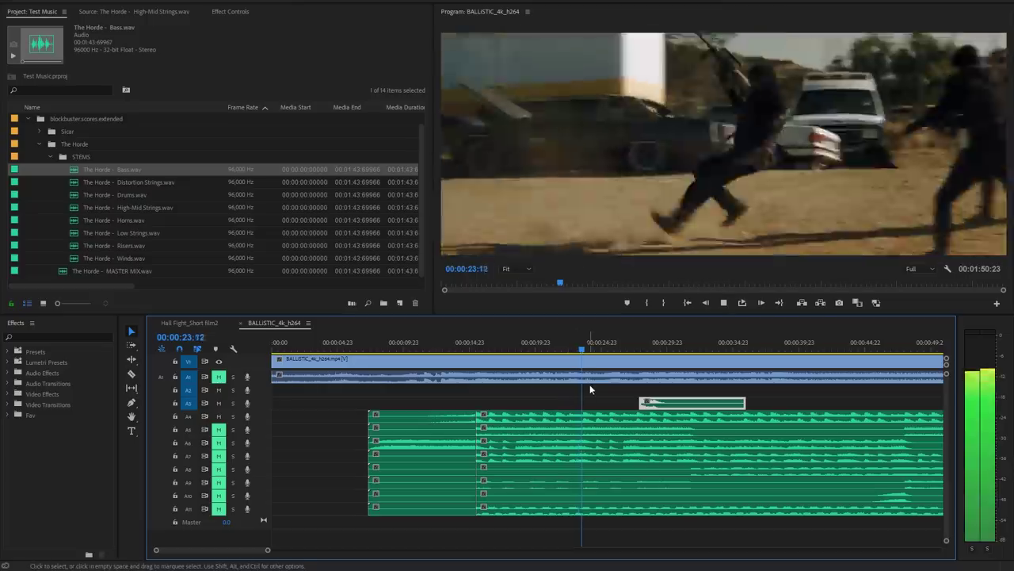
key(space)
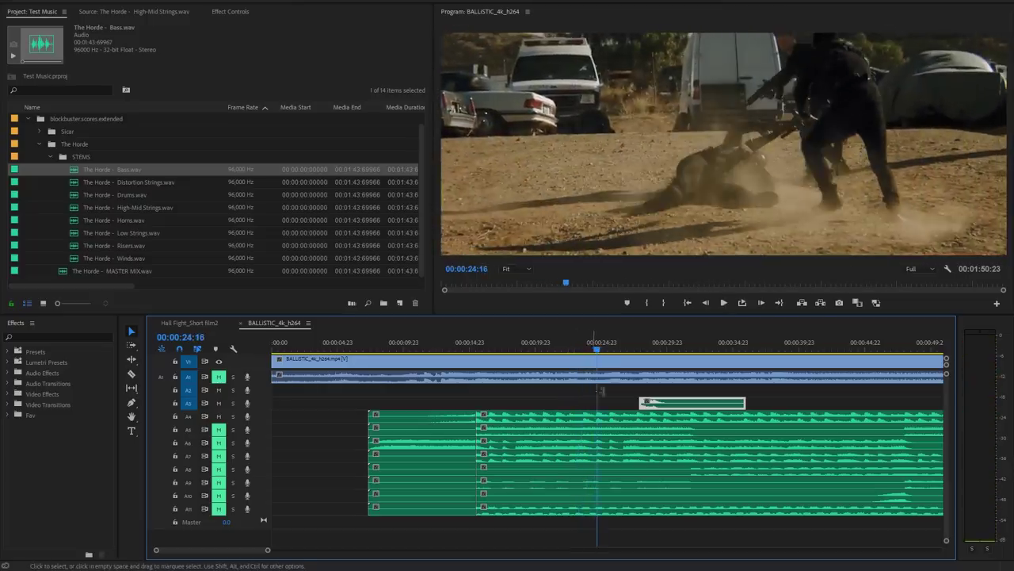
drag(643, 403, 601, 403)
Trim the A4 stem away beneath the A3 piece, then extend it back to about 26 seconds
key(c)
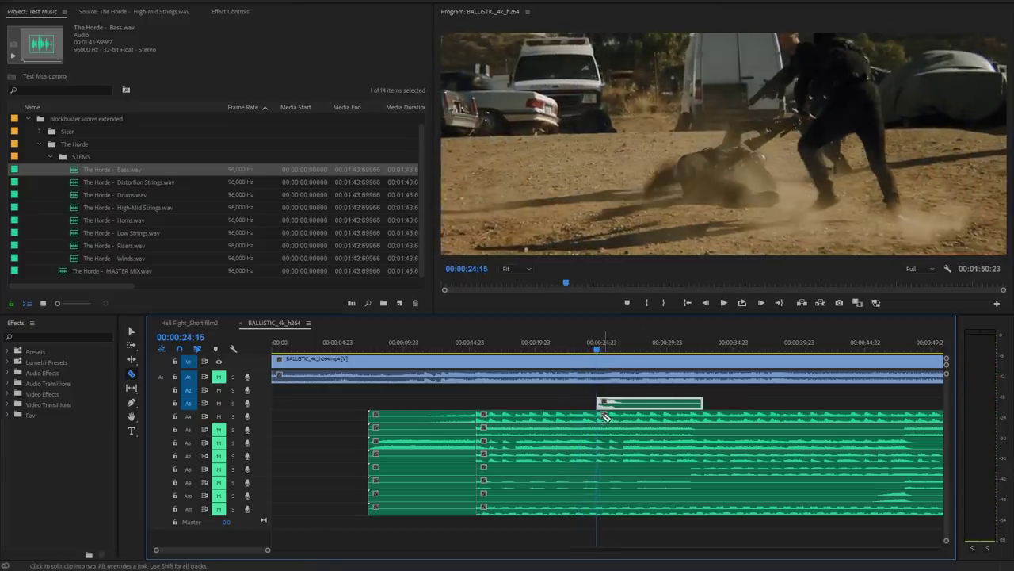
drag(599, 417, 706, 421)
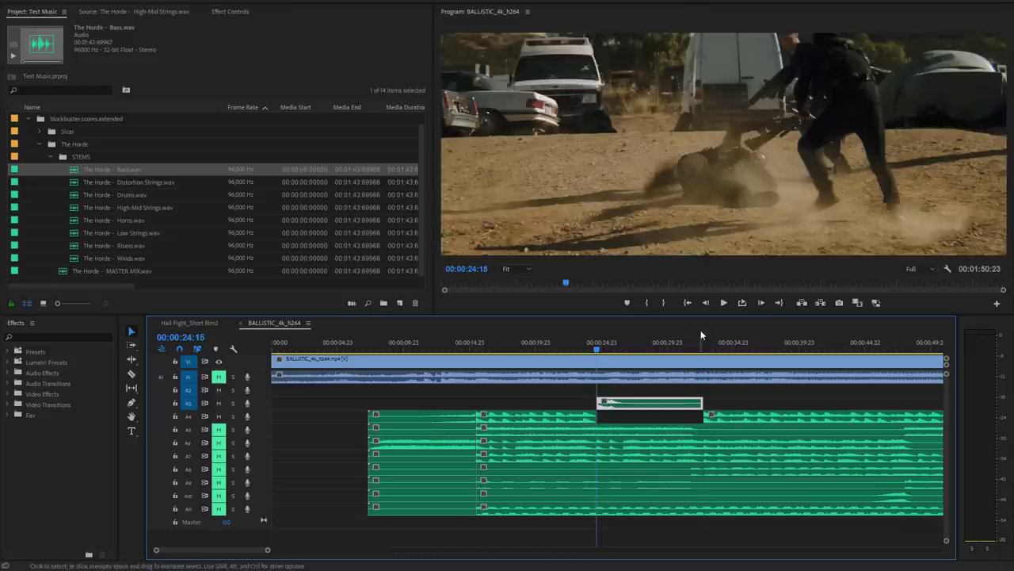
click(702, 347)
key(space)
key(space)
click(661, 360)
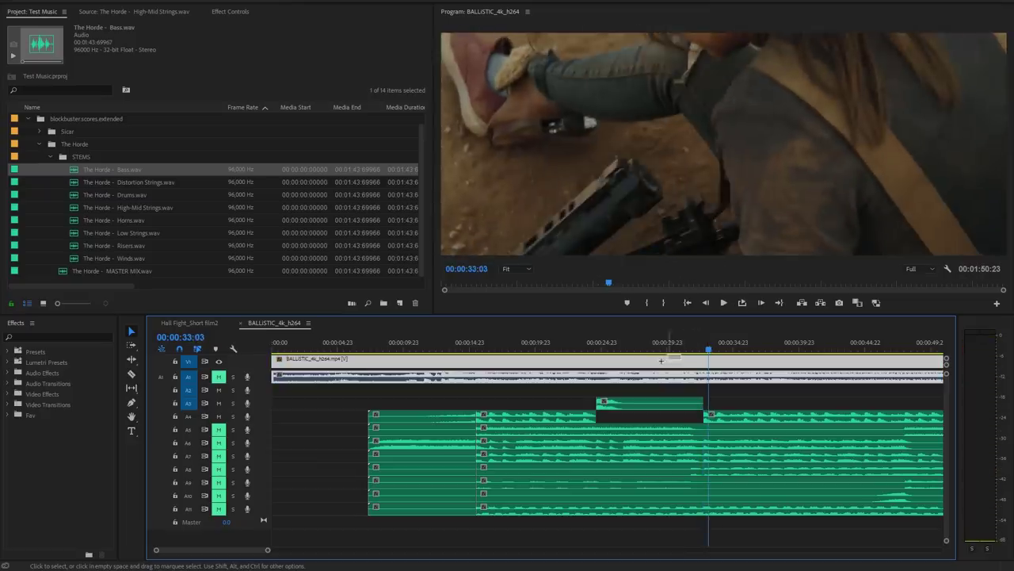
drag(656, 350, 630, 357)
drag(653, 415, 630, 415)
Review the edited section around 23:17 to 28:04, playing it backwards and forwards
key(j)
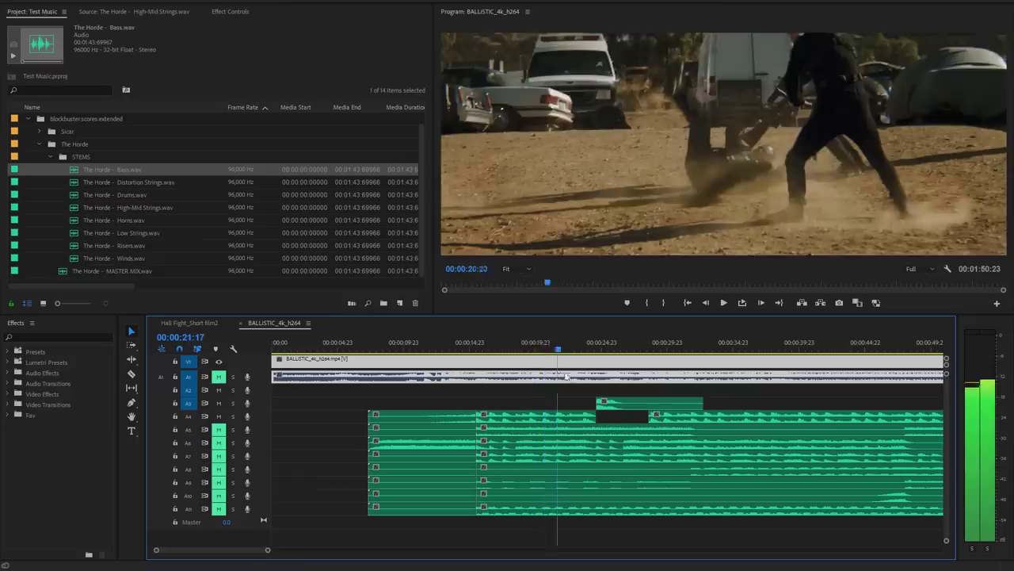
key(k)
drag(646, 349, 585, 375)
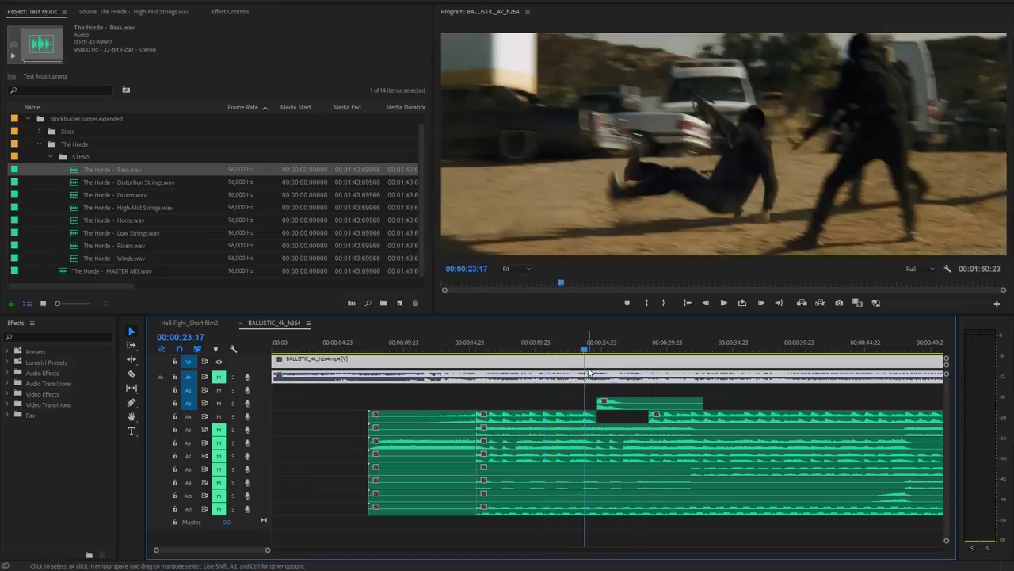
key(space)
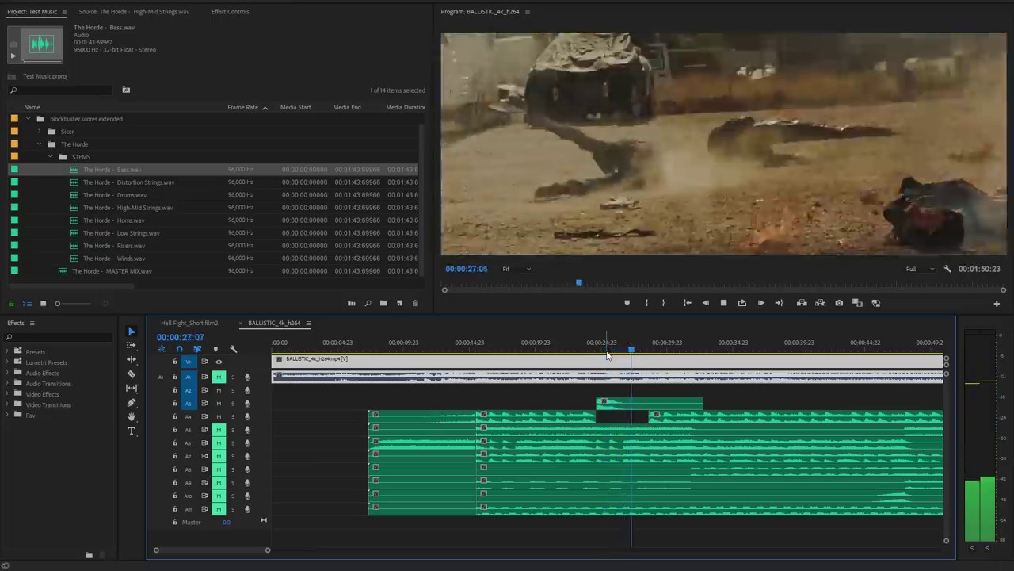
key(space)
click(651, 353)
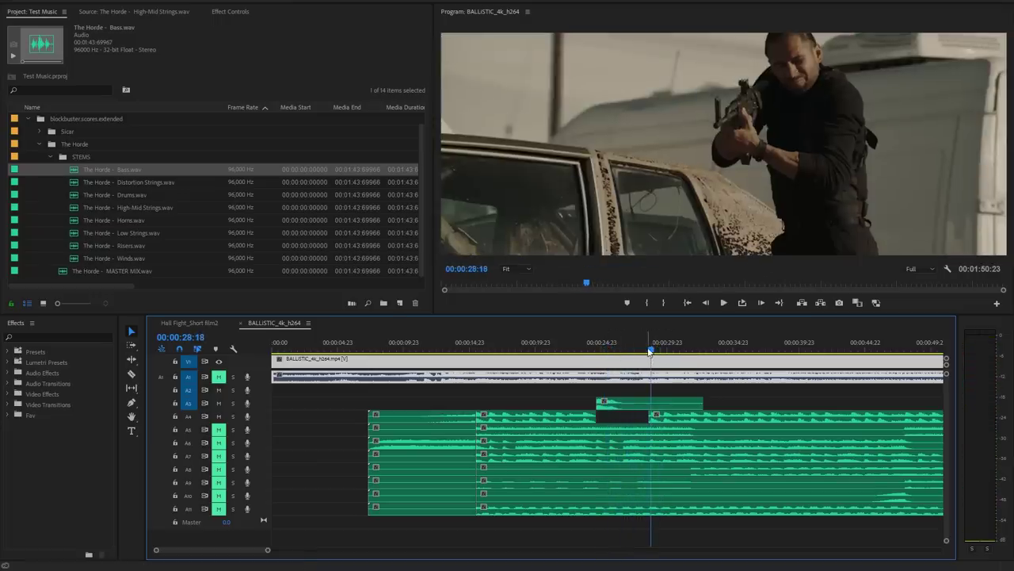
drag(650, 351, 643, 352)
scroll(662, 410, down, 3)
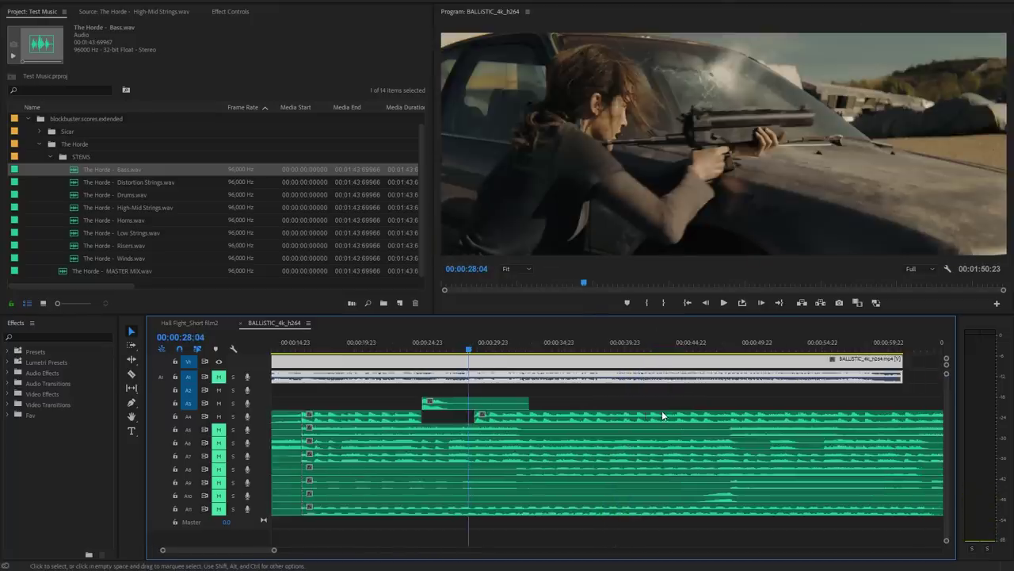
Scroll the timeline back to show the sequence from 00:00
scroll(662, 411, up, 3)
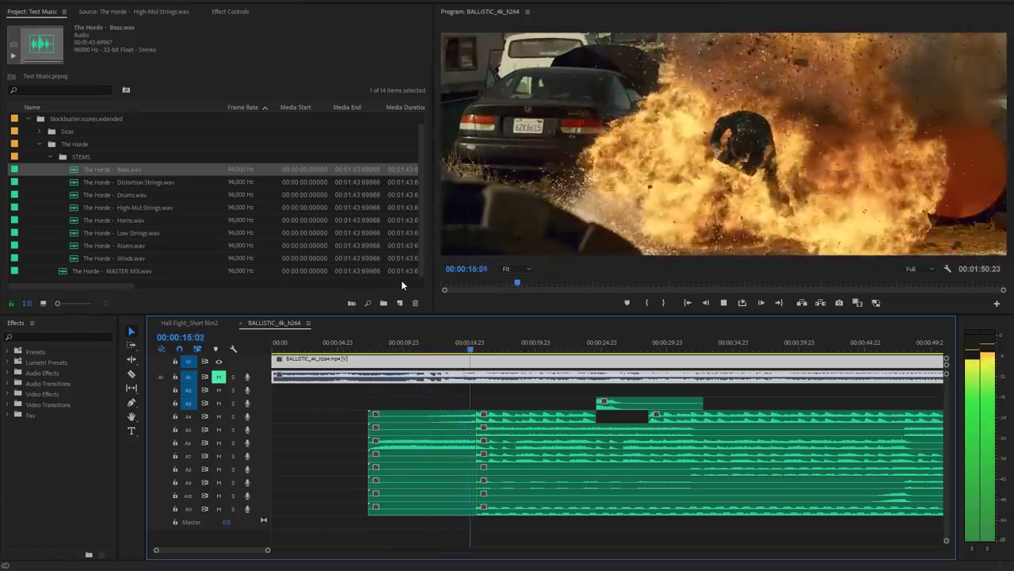
Replay the lead-in from 13:09, stopping at the explosion around 15:02
key(space)
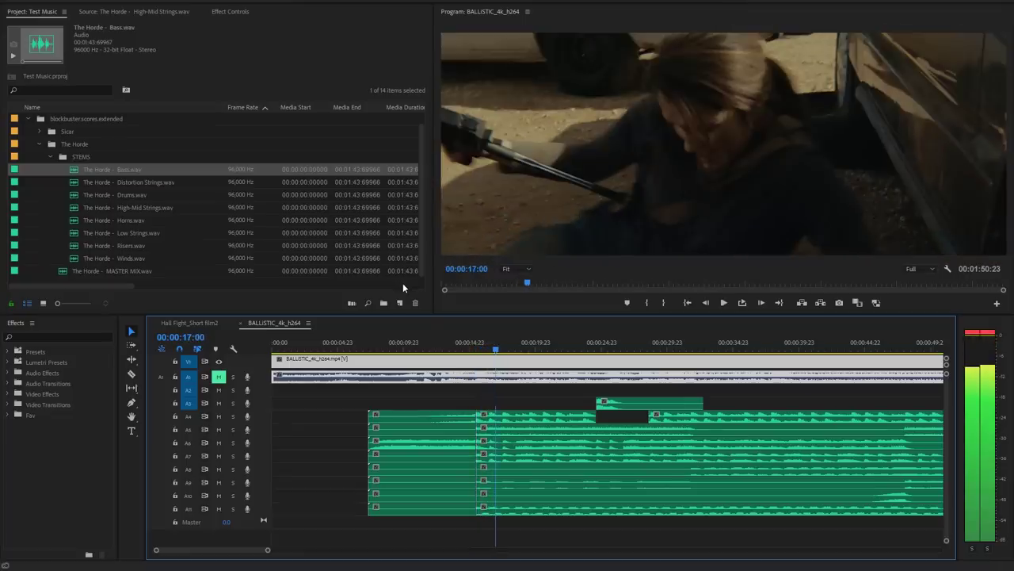
click(449, 346)
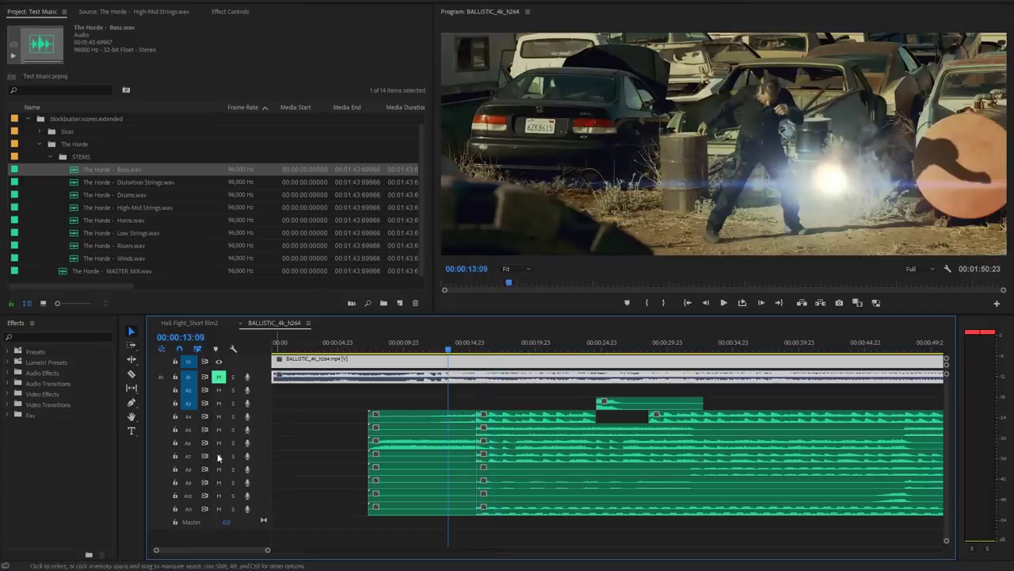
key(space)
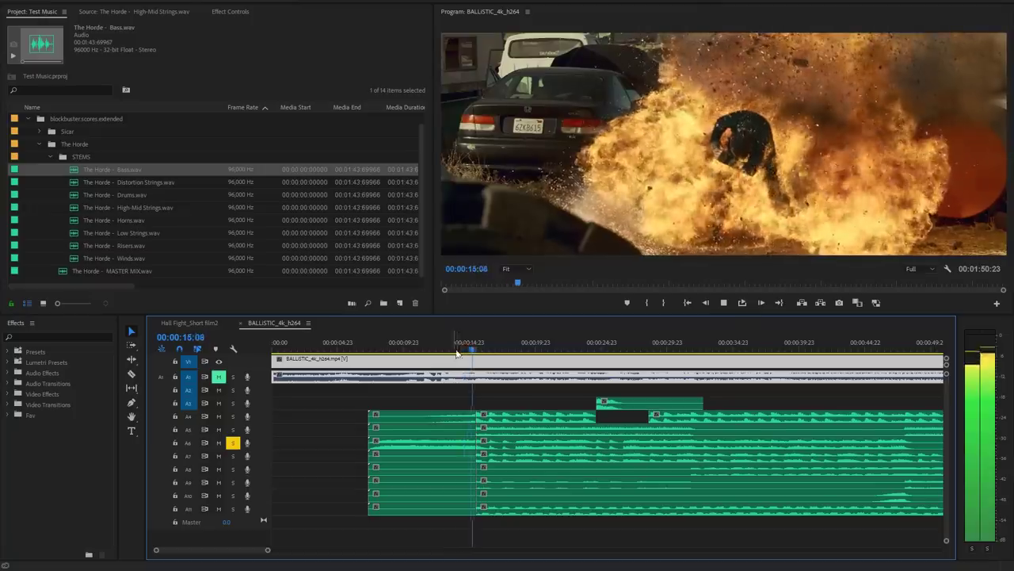
click(471, 350)
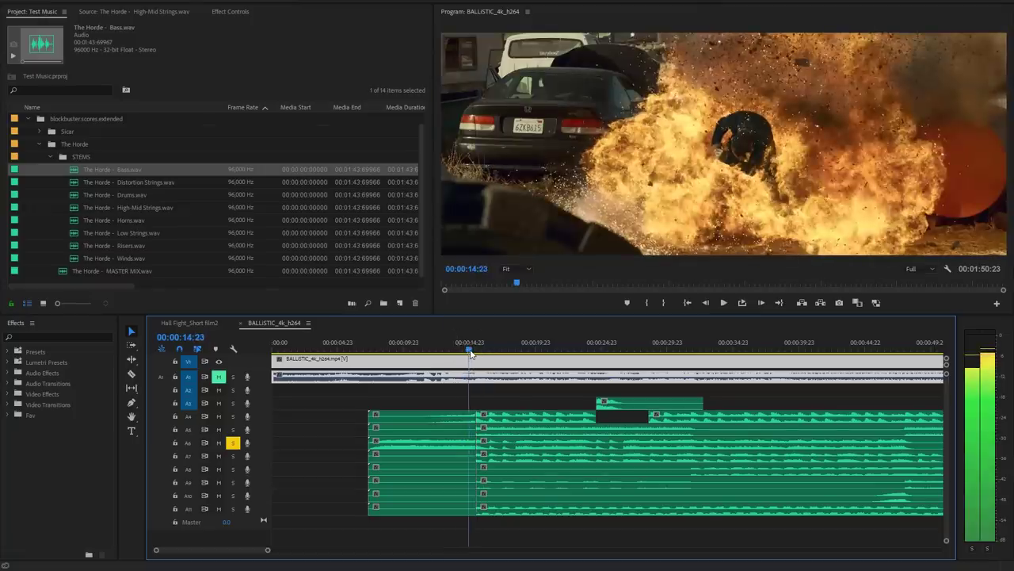
Fade the end of the first A6 clip down to -∞ dB and play back the fade-out
double_click(262, 442)
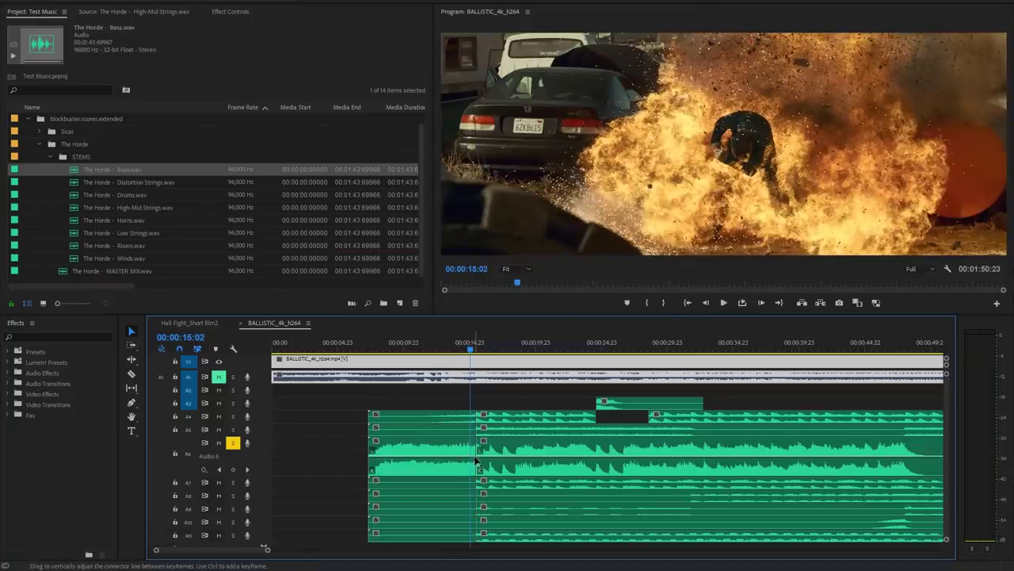
click(475, 460)
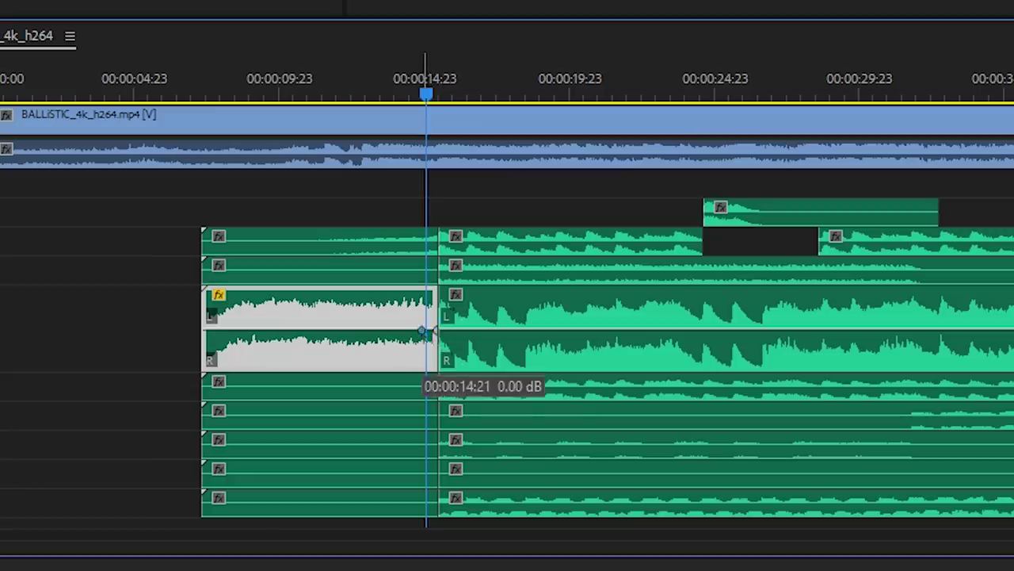
drag(423, 331, 420, 374)
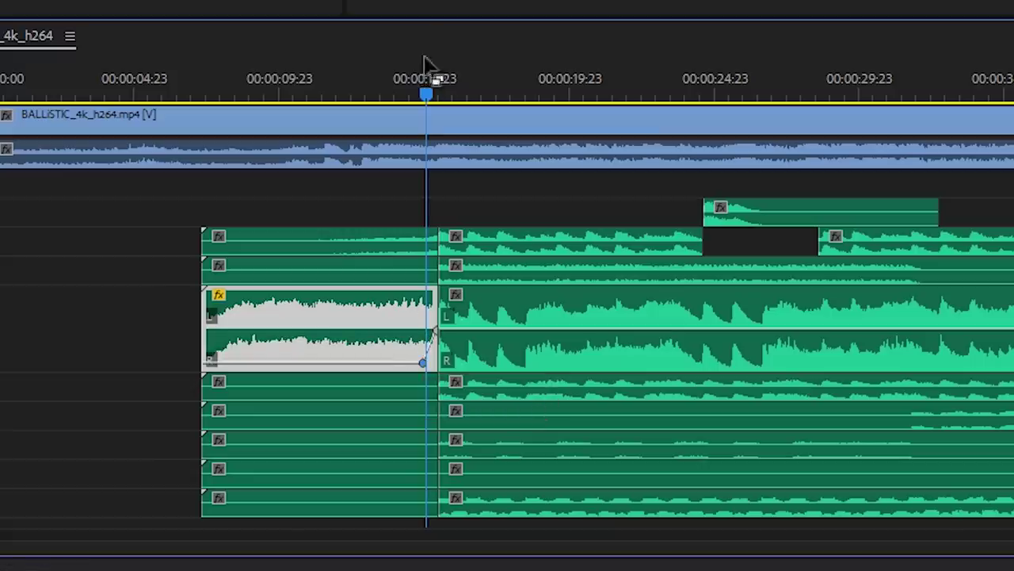
click(419, 93)
key(space)
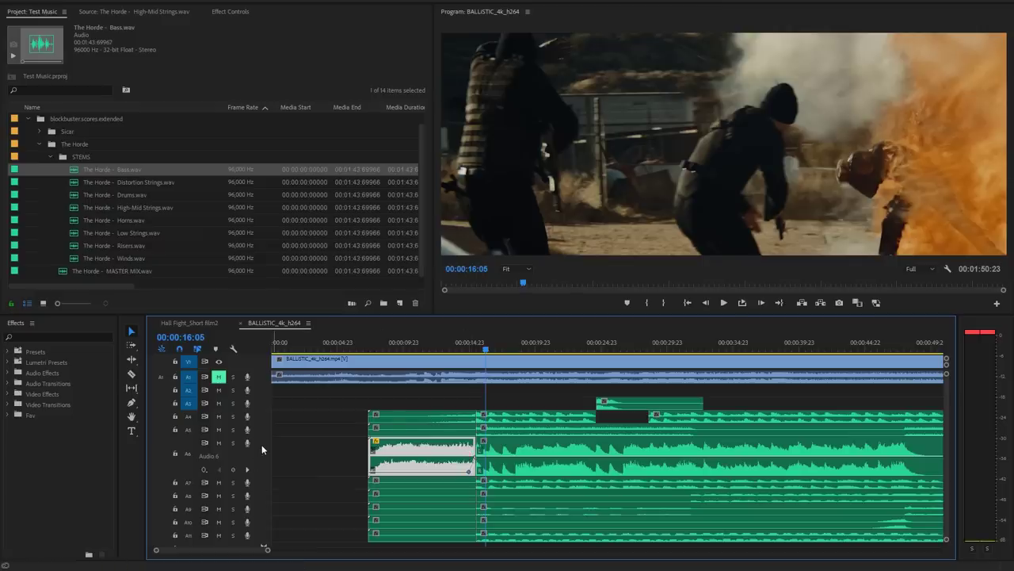
Collapse track A6, then preview Sicar - strings_low.wav from the Sicar STEMS folder
double_click(262, 448)
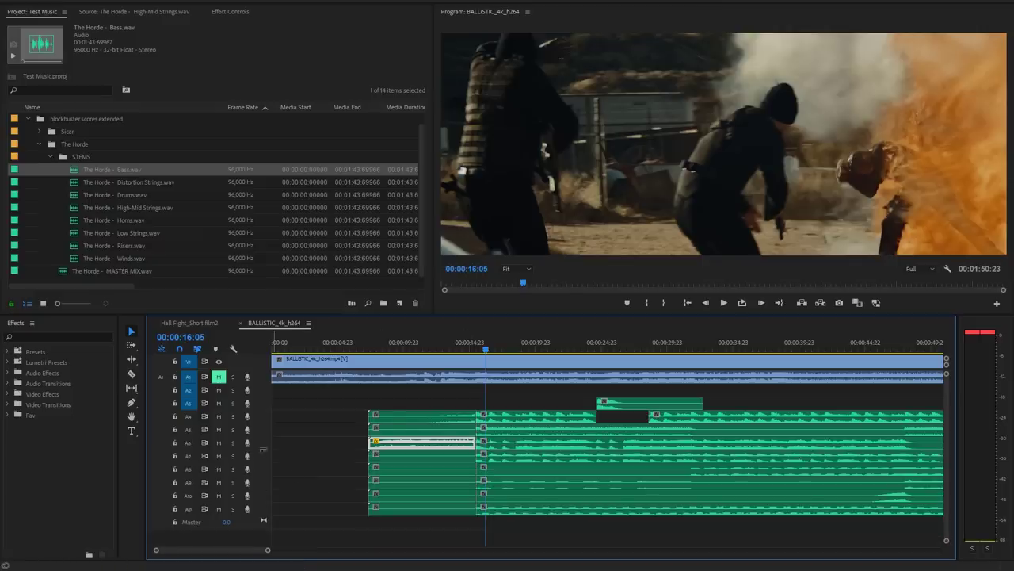
click(53, 157)
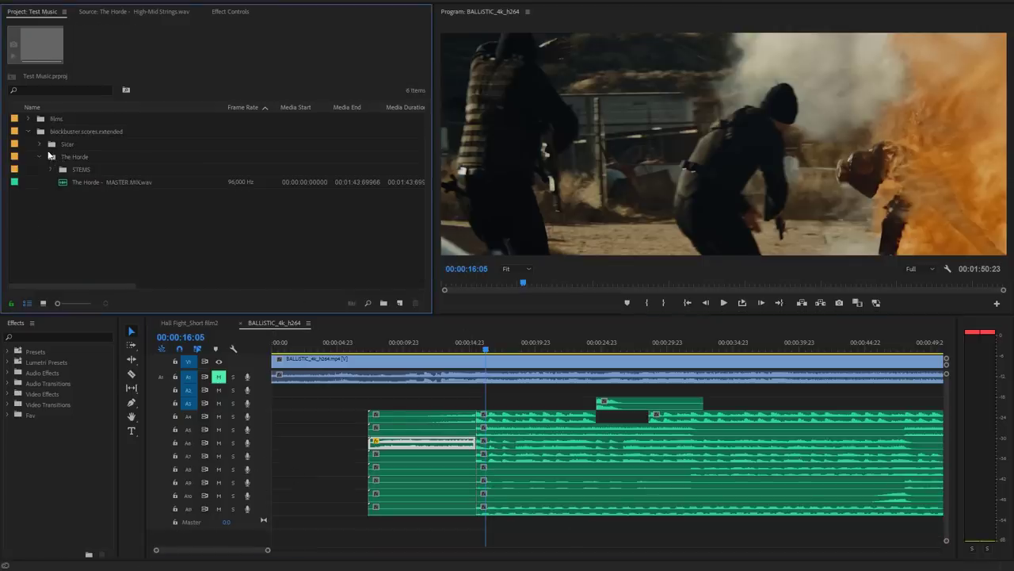
click(40, 144)
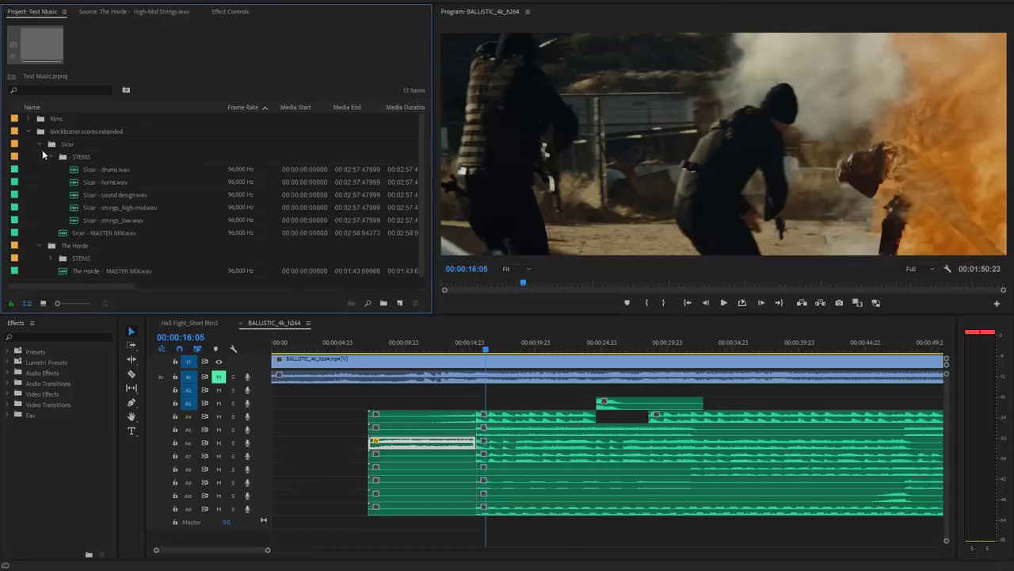
double_click(75, 220)
click(95, 212)
key(space)
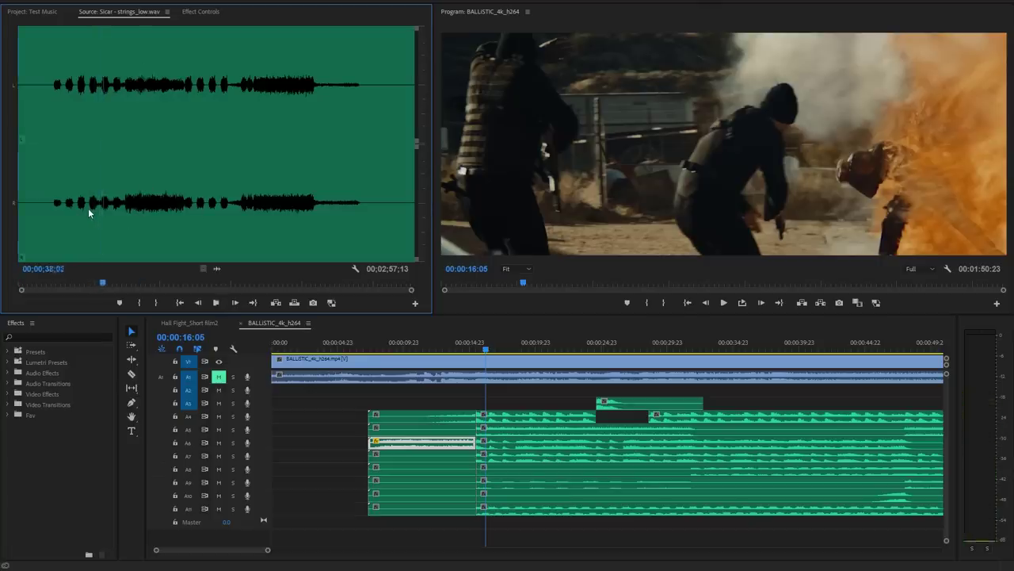
Add the chosen strings_low section on new track A12 from the sequence start and play it back
drag(88, 208, 281, 523)
key(space)
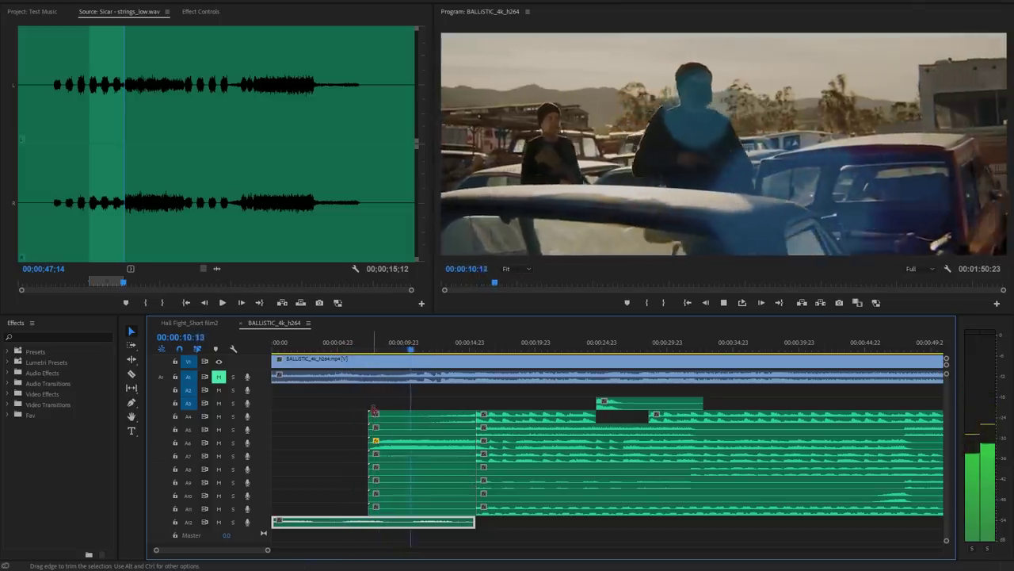
key(space)
key(shift+1)
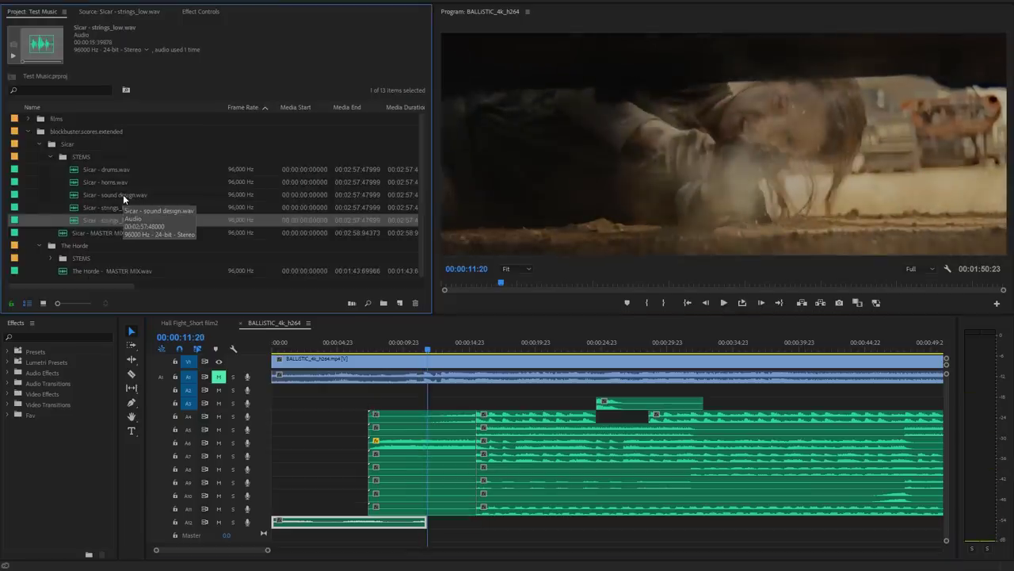
Collapse the Sicar STEMS folder and expand The Horde STEMS folder to reach Horns.wav
click(51, 157)
click(51, 195)
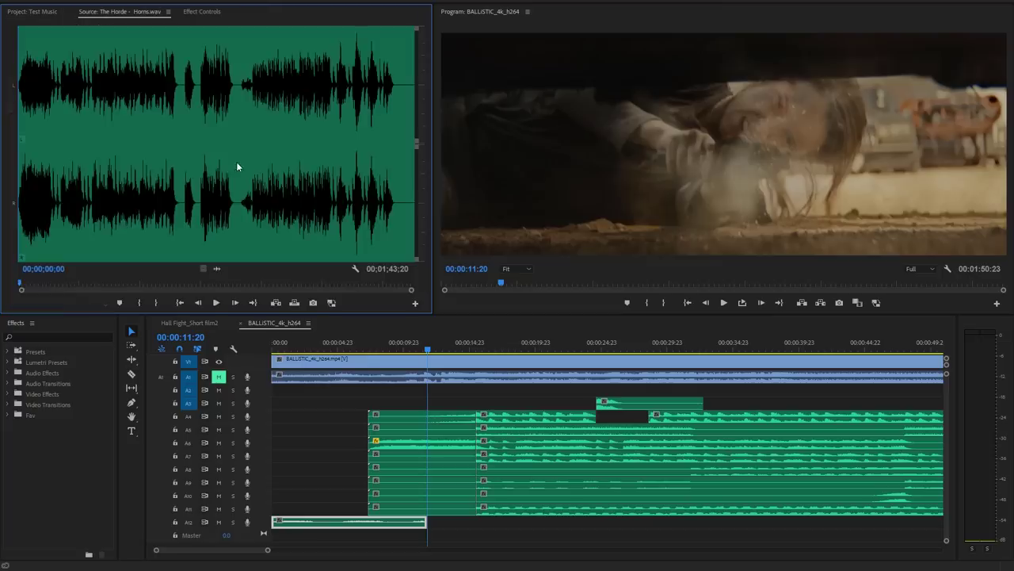
Audition the Horns stem, skipping ahead toward the section near 58 seconds
click(65, 188)
key(space)
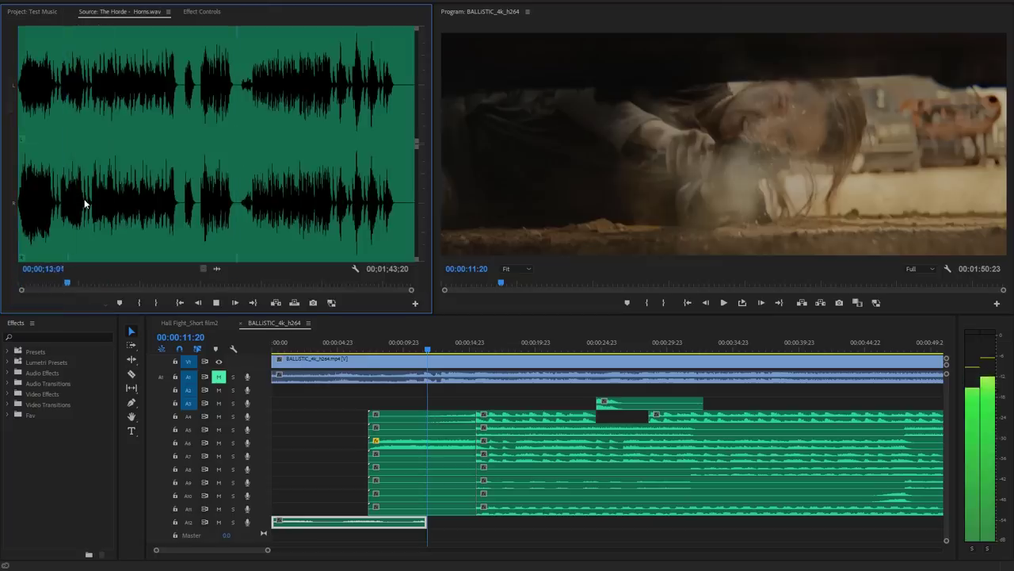
click(85, 204)
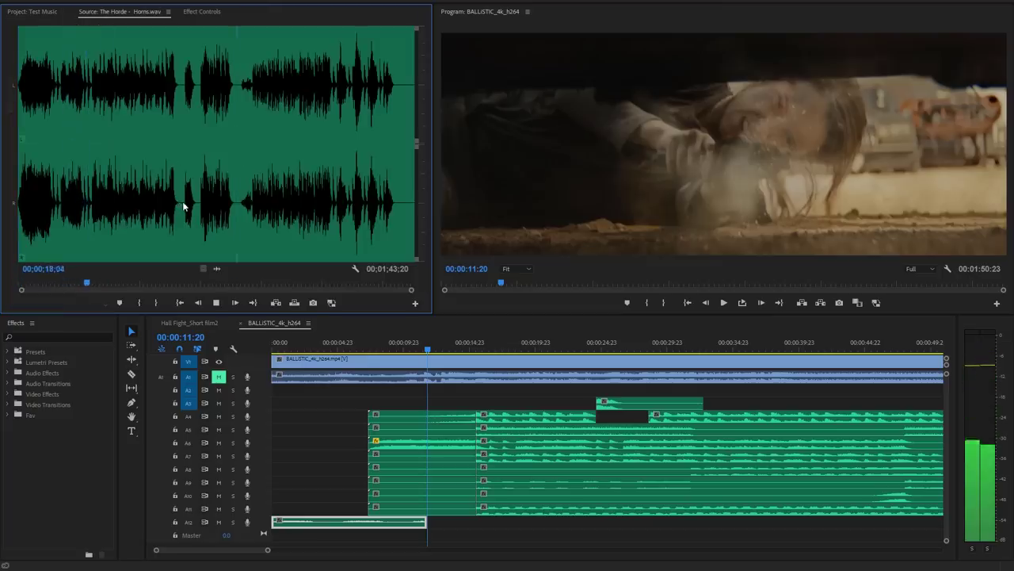
click(183, 206)
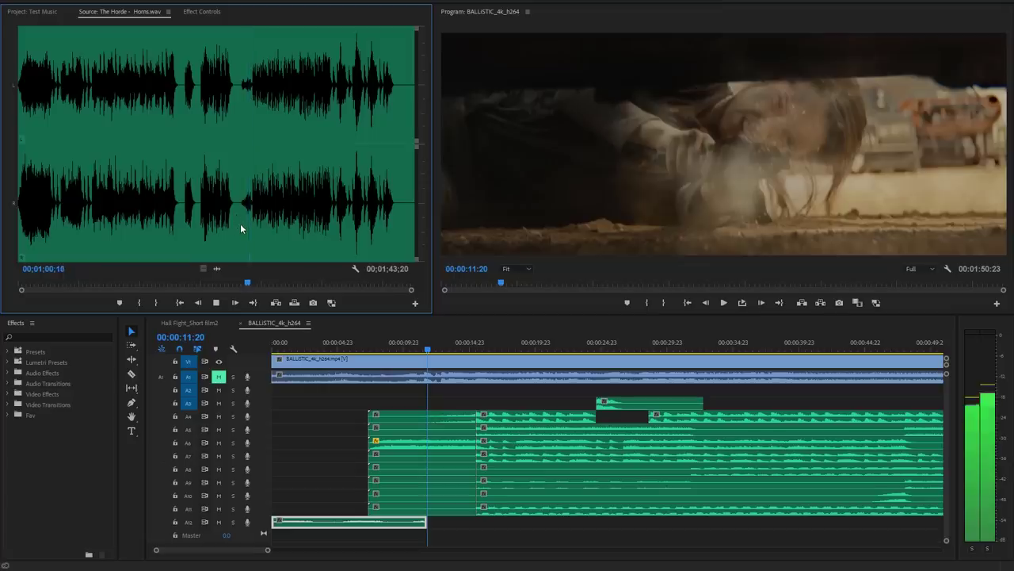
key(space)
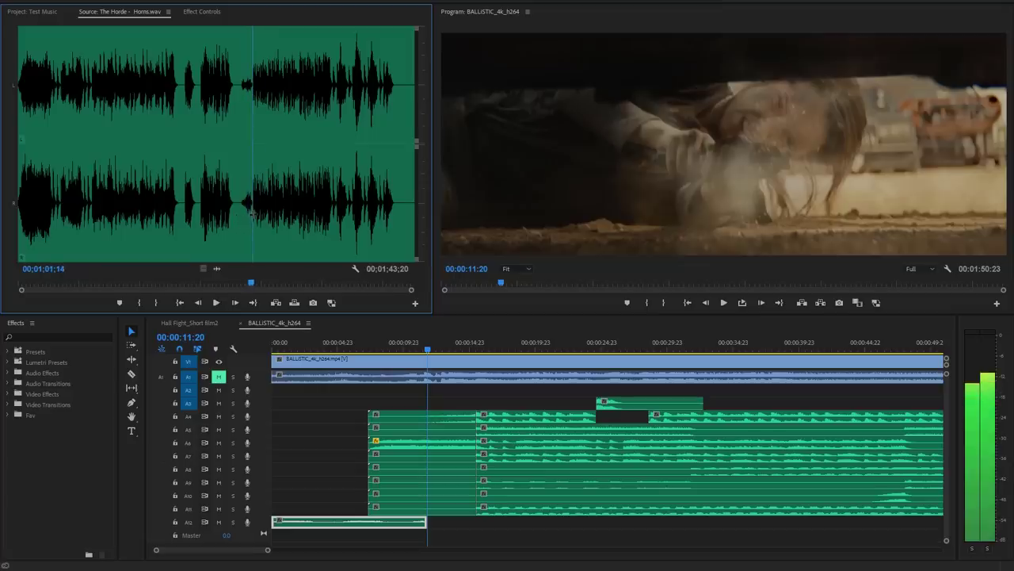
Mark a roughly 3-second horns snippet from 00;00;58;03, drop it on A11 near 3 seconds, and replay
key(o)
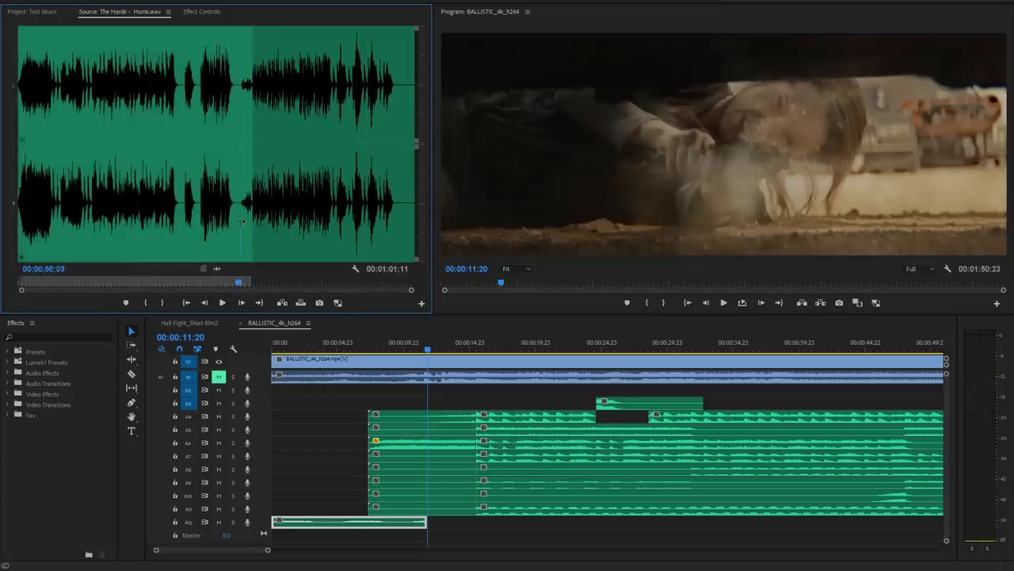
key(i)
drag(242, 222, 344, 501)
key(Home)
key(space)
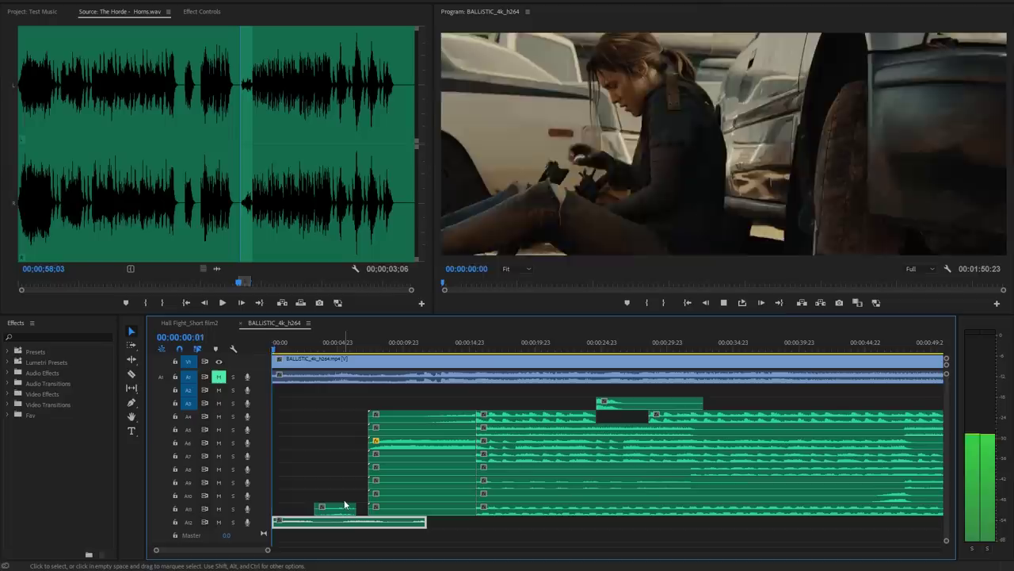
Shift the A11 horns clip 13 frames earlier and add Constant Power crossfades to both ends
drag(344, 503, 322, 511)
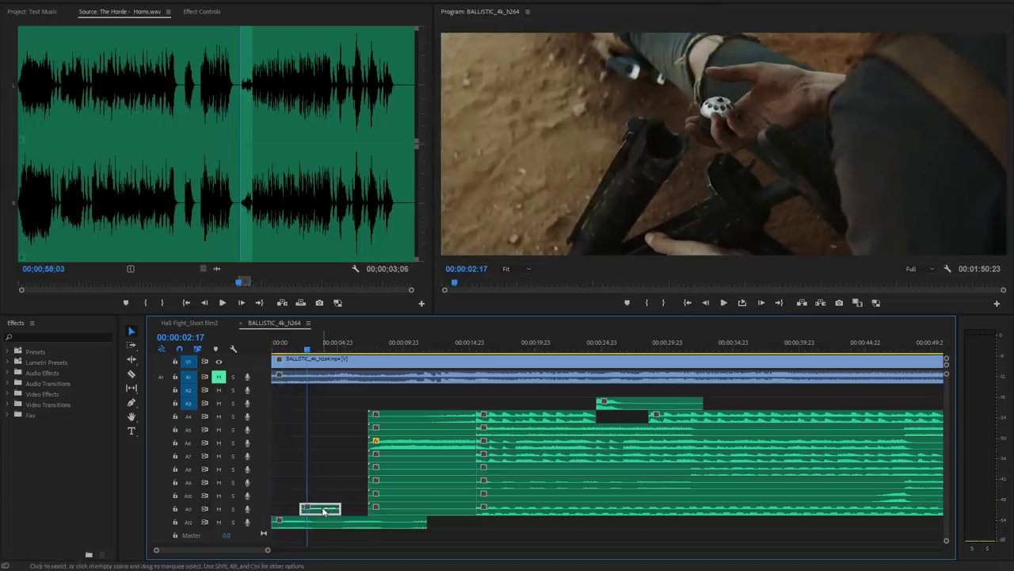
double_click(264, 508)
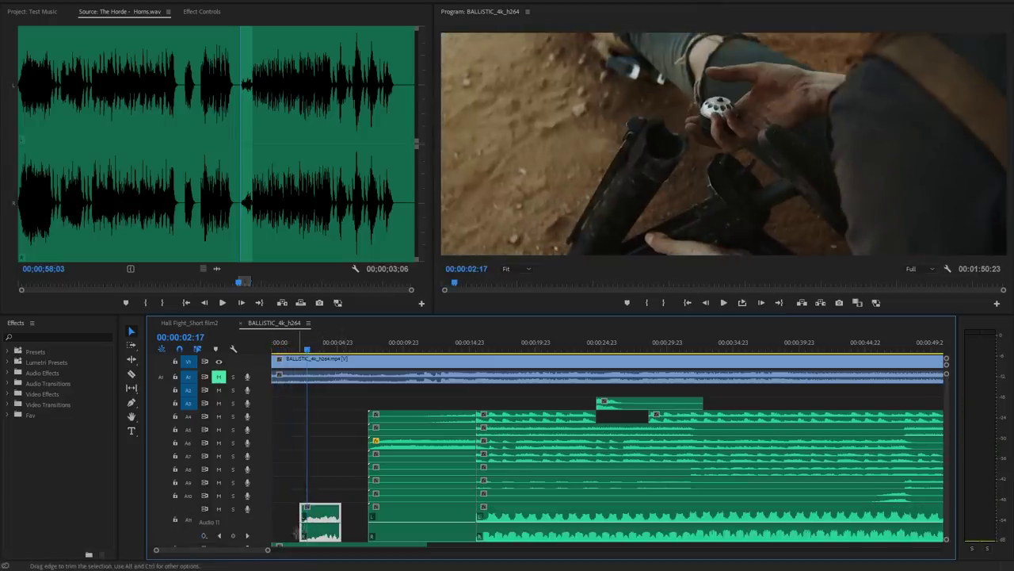
key(ctrl+shift+d)
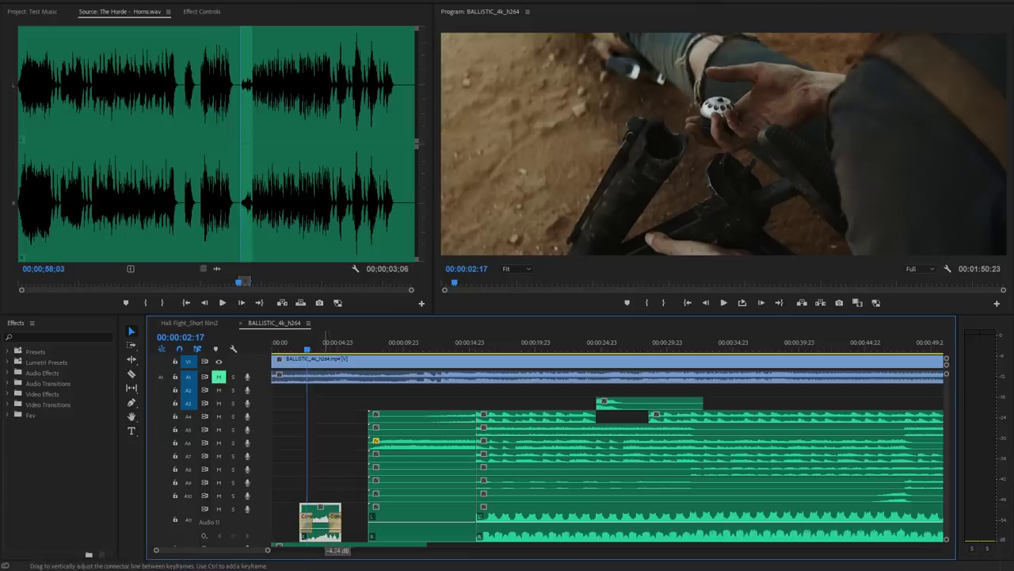
Play back the horns section over the opening to check it
key(space)
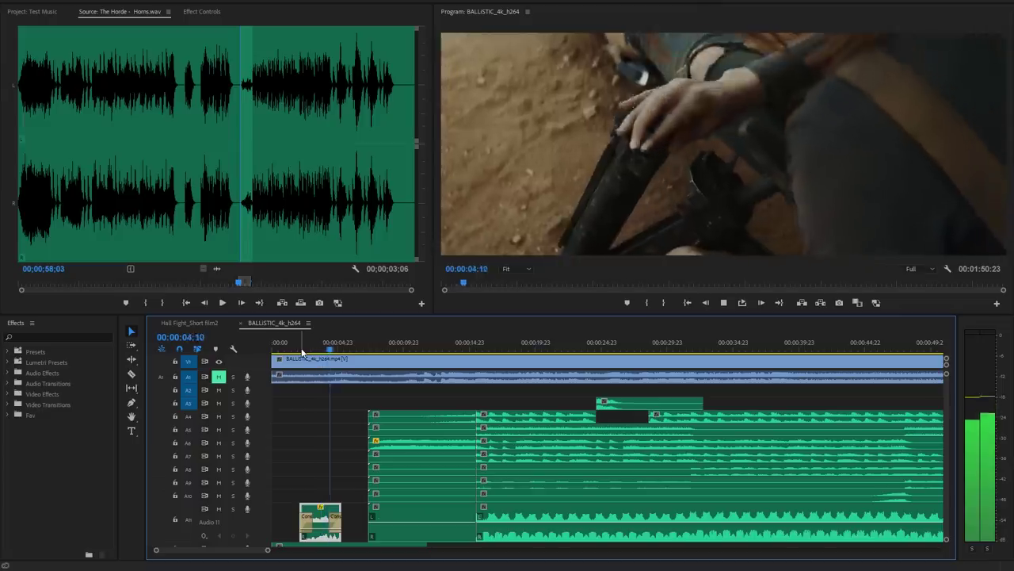
click(300, 350)
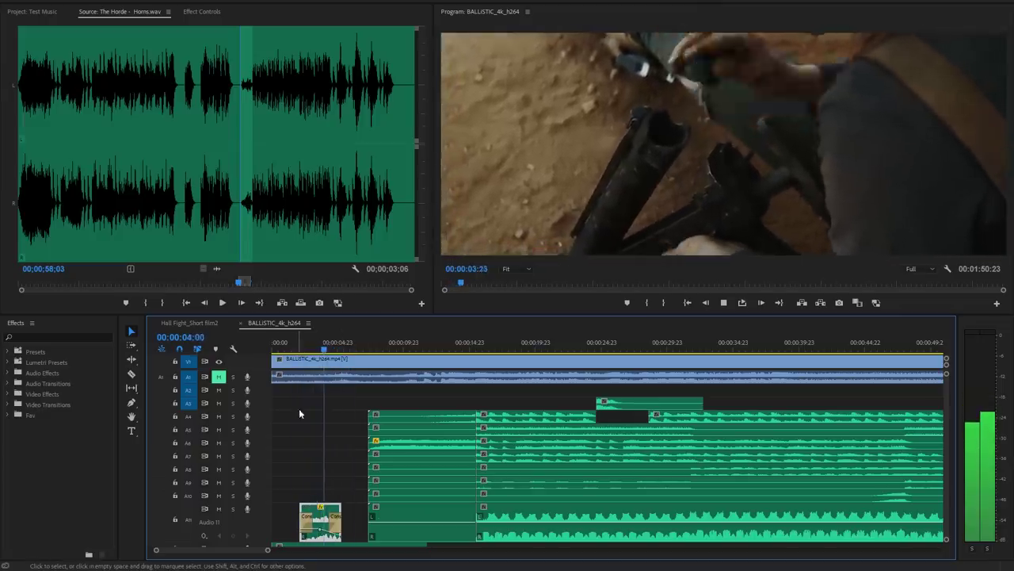
key(space)
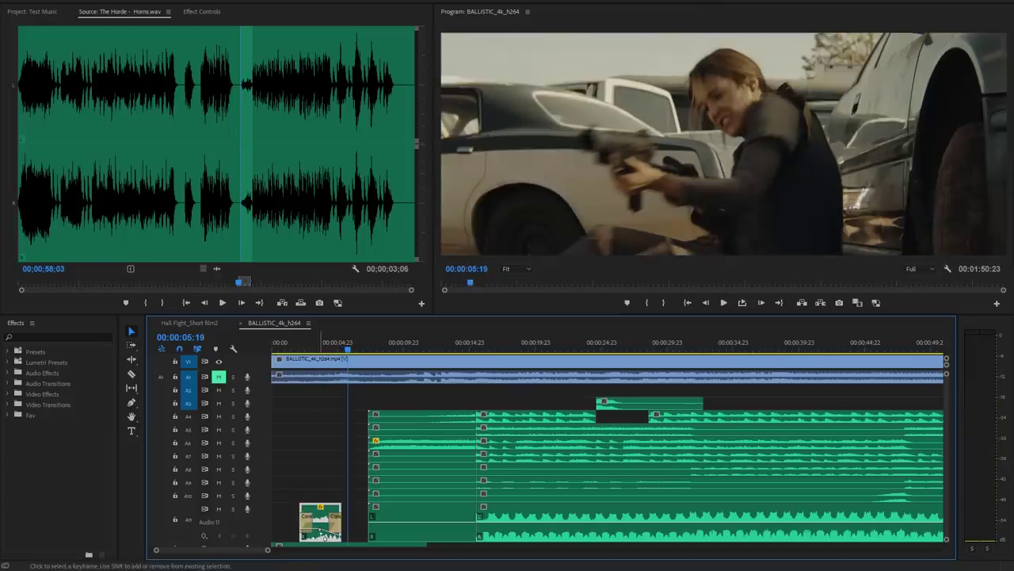
click(307, 341)
key(space)
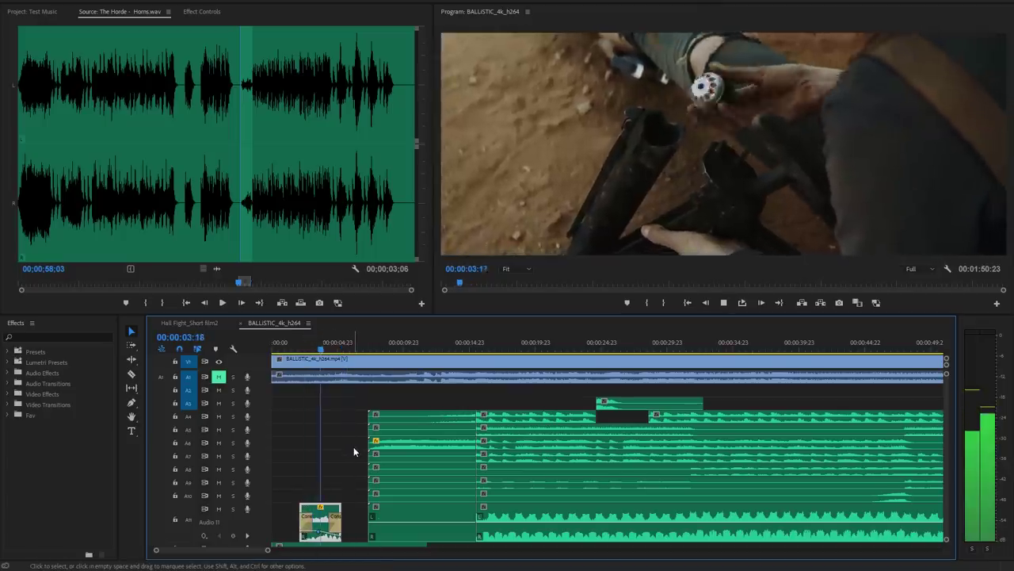
key(space)
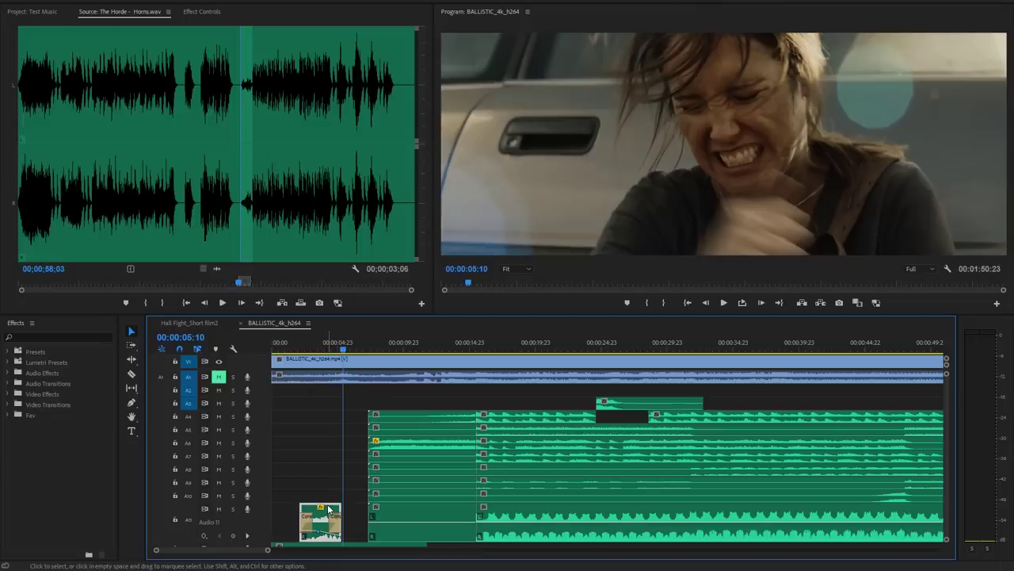
Nest the A11 horns snippet as Nested Sequence 01
right_click(331, 514)
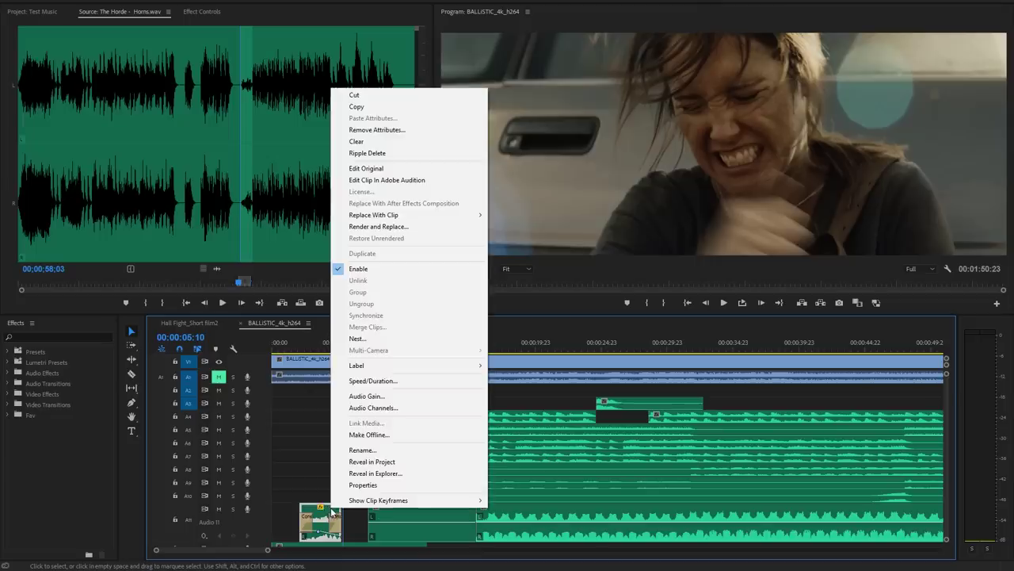
click(396, 338)
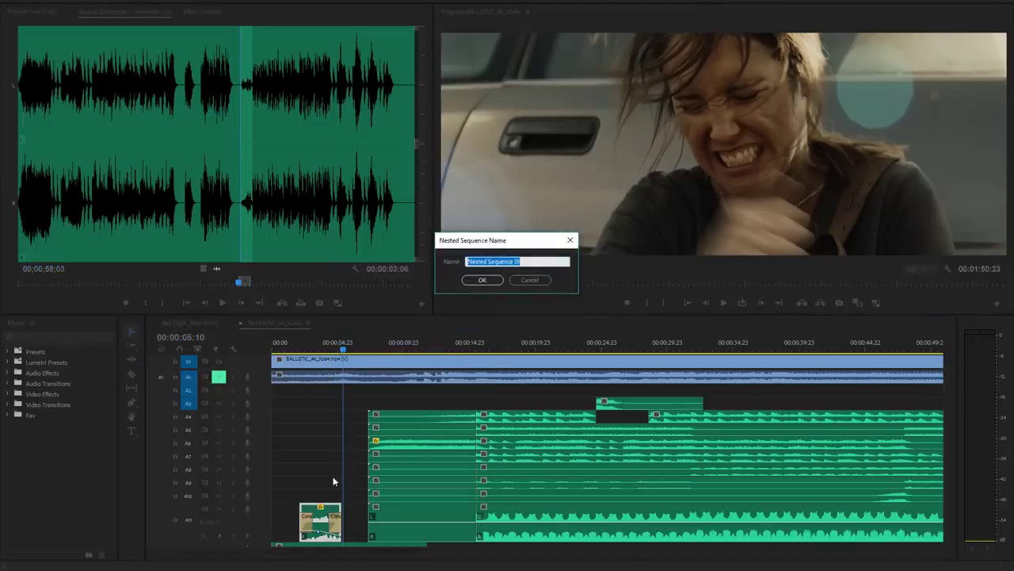
click(495, 283)
Inside Nested Sequence 01, lengthen the horns clip to 00:00:11:02 and fade its volume to silence
double_click(320, 521)
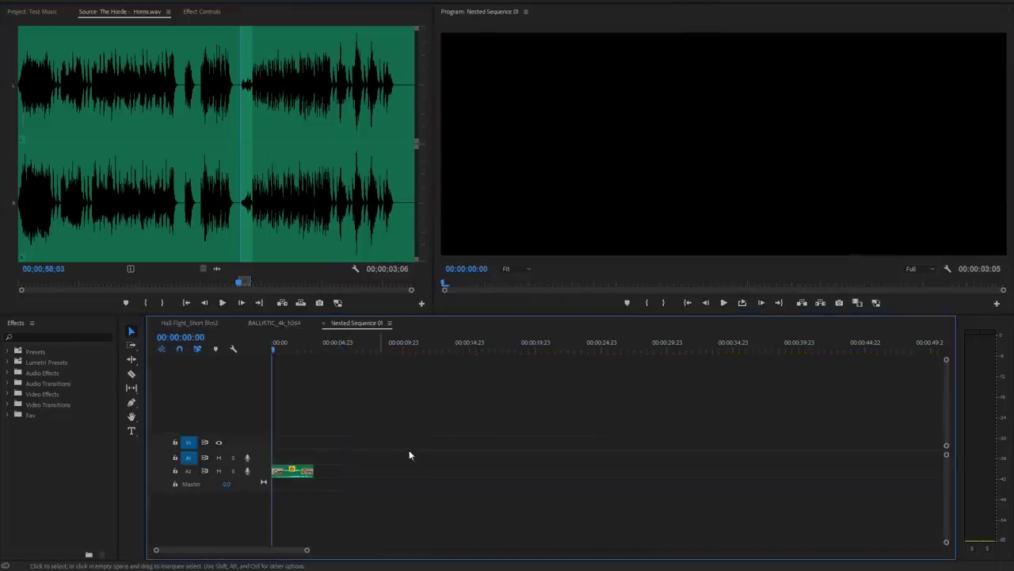
drag(422, 466, 417, 471)
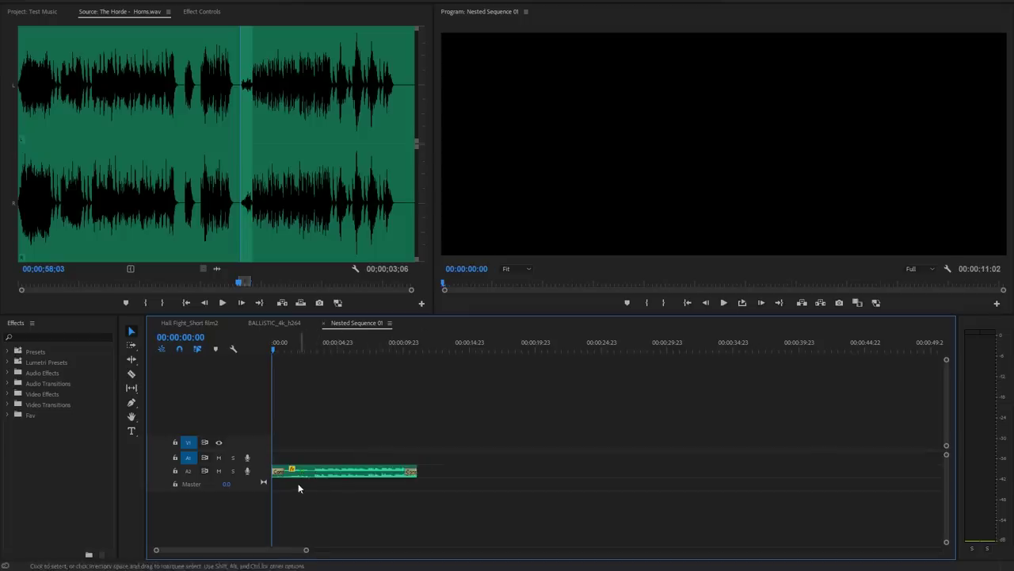
scroll(300, 483, up, 2)
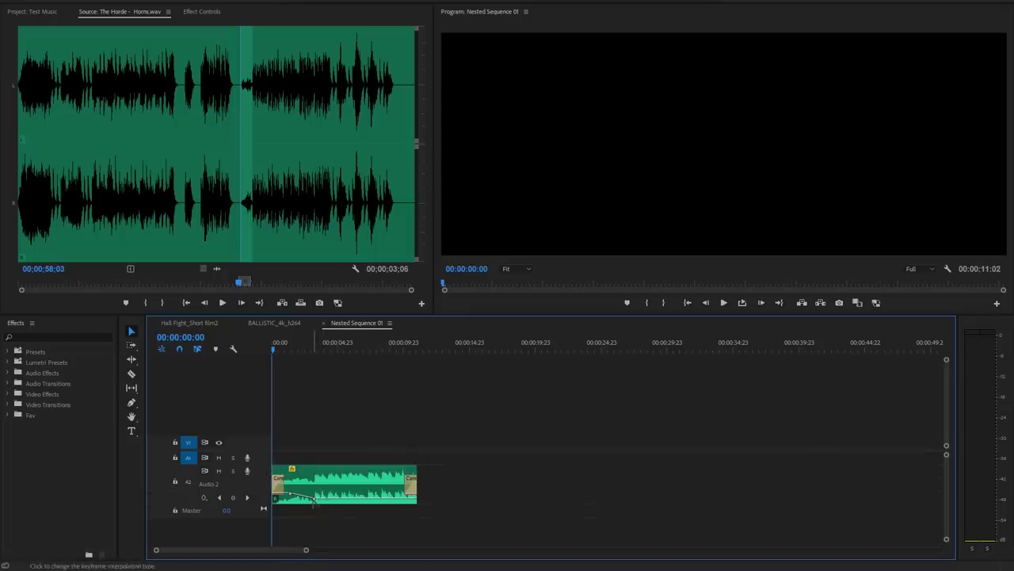
click(315, 500)
drag(318, 507, 315, 510)
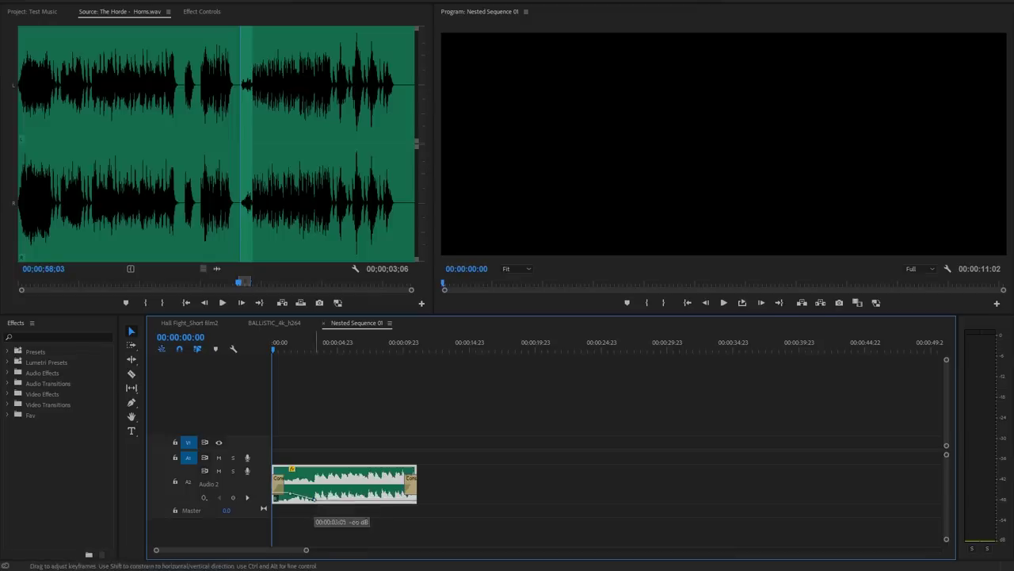
Return to the BALLISTIC_4k_h264 sequence and expand Audio Effects
click(207, 322)
click(265, 322)
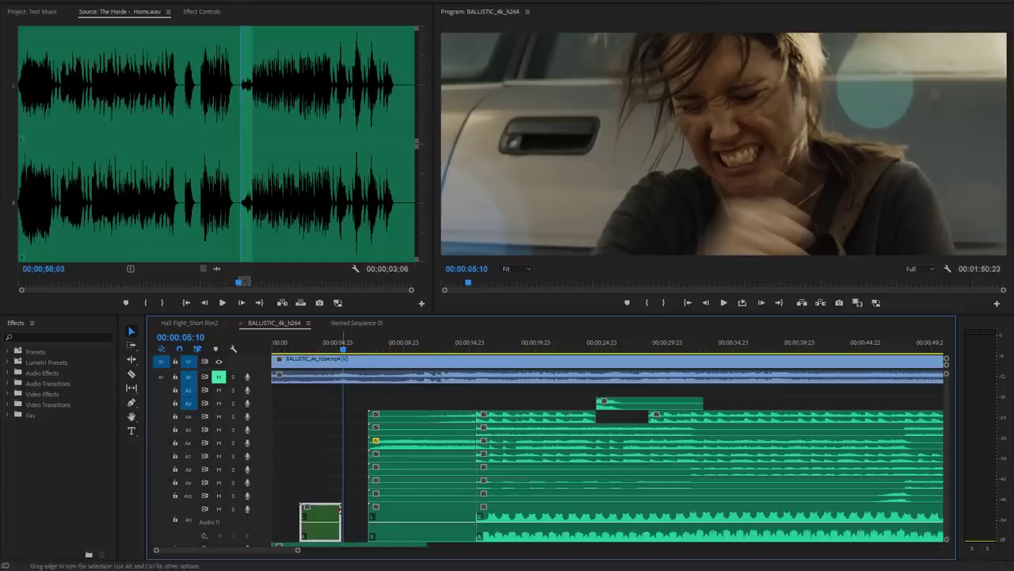
click(7, 374)
Apply ValhallaRoom_x64 reverb to the Nested Sequence 01 clip on A11 and audition it
scroll(44, 482, down, 10)
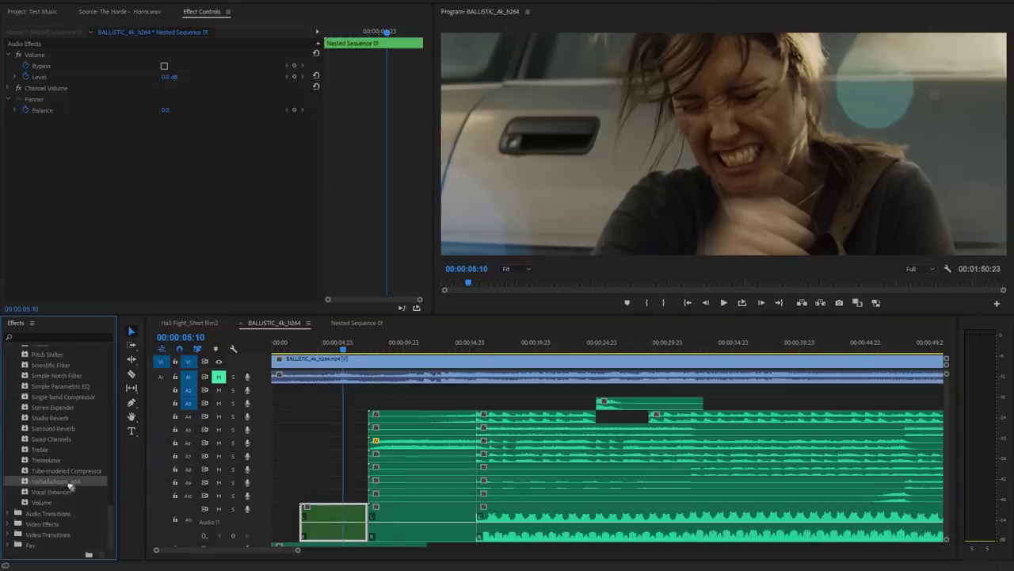
drag(326, 521, 326, 521)
click(314, 351)
key(space)
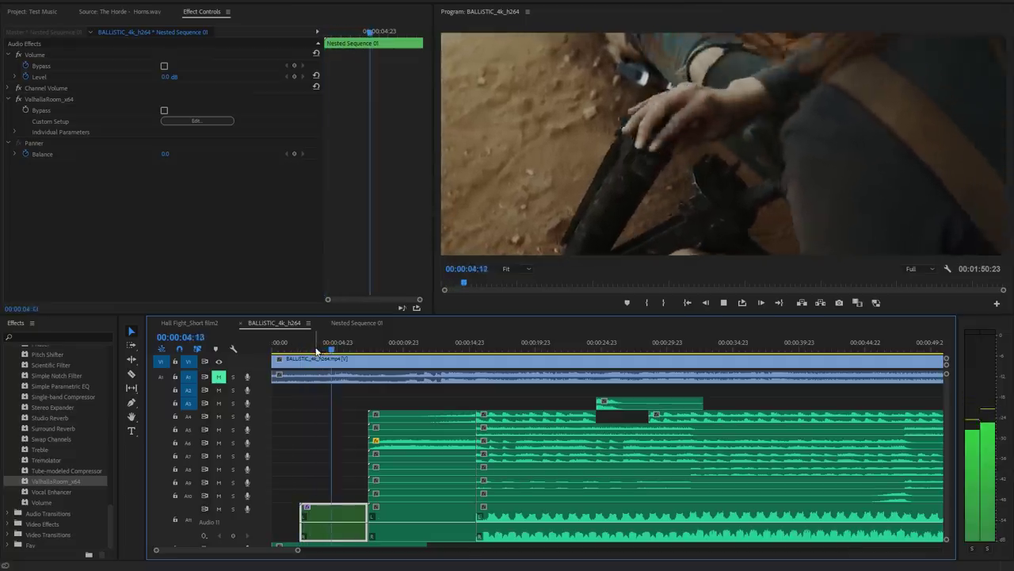
click(295, 351)
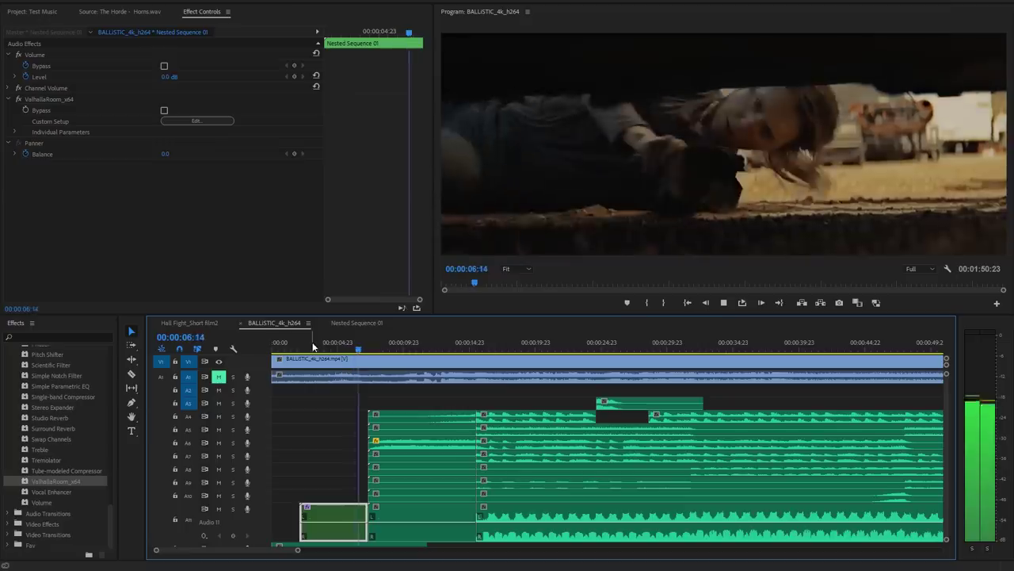
drag(295, 351, 298, 351)
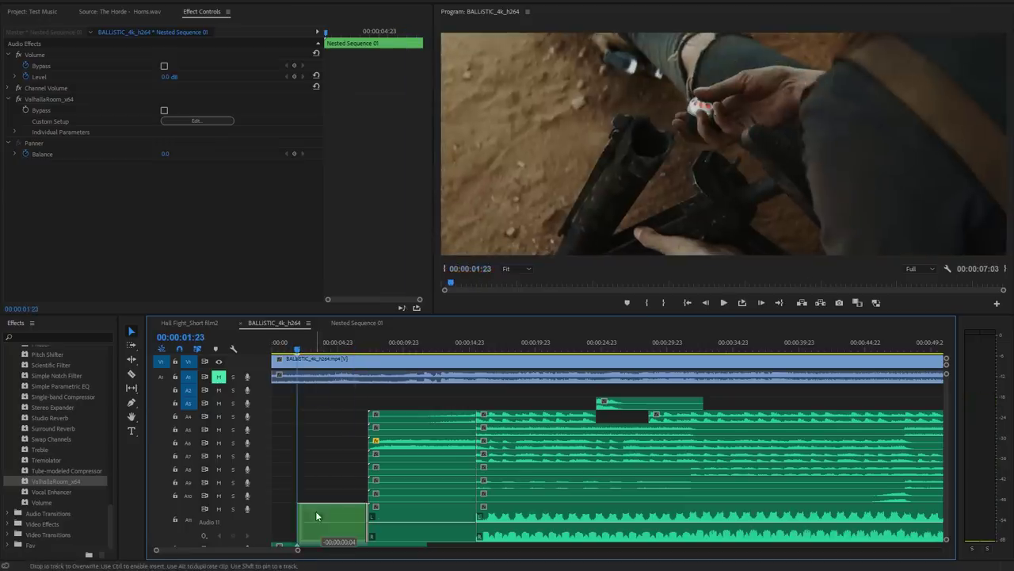
Check the ValhallaRoom settings (Large Room, 100% mix) and play the result against the footage
click(202, 122)
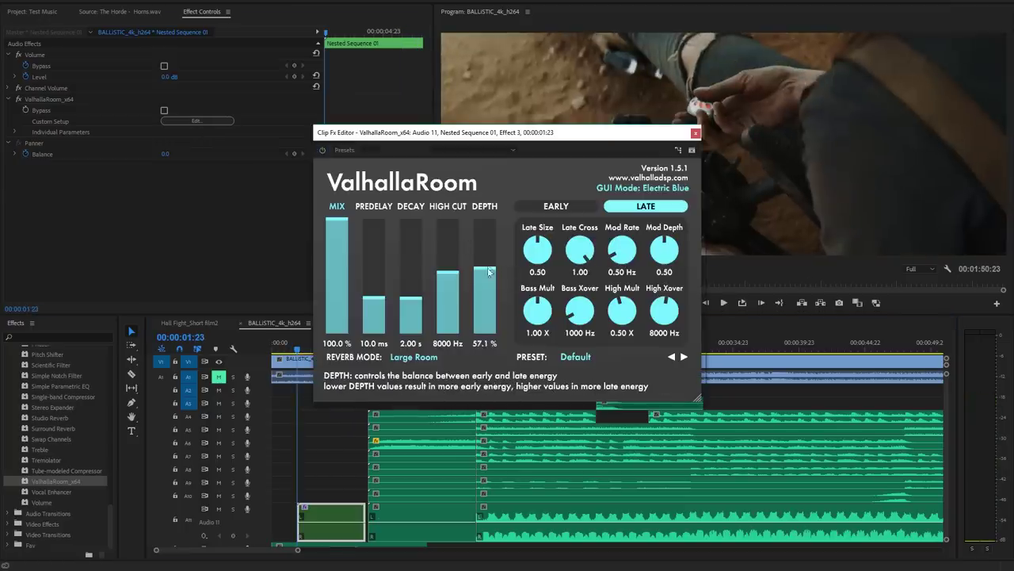
key(Escape)
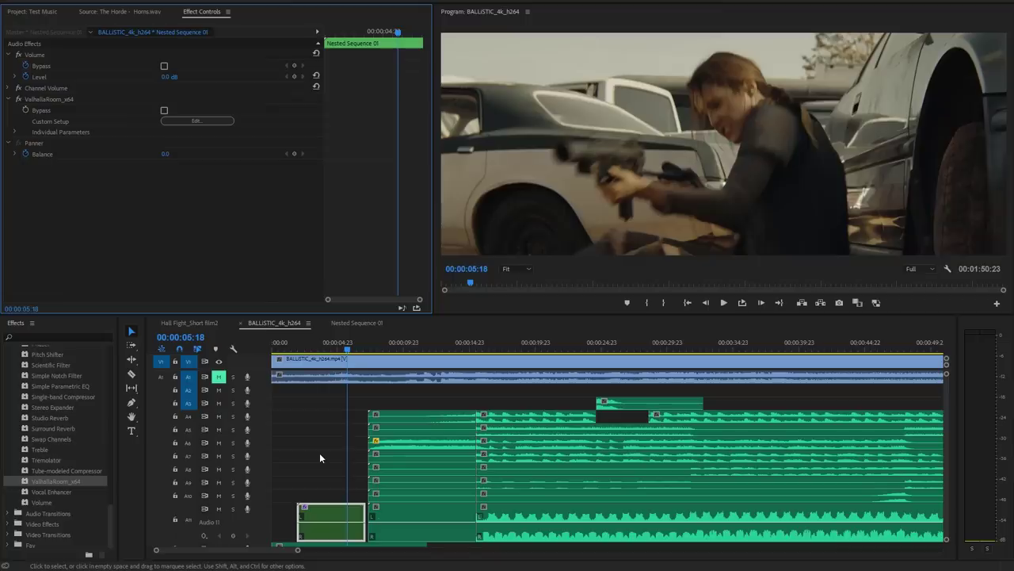
key(space)
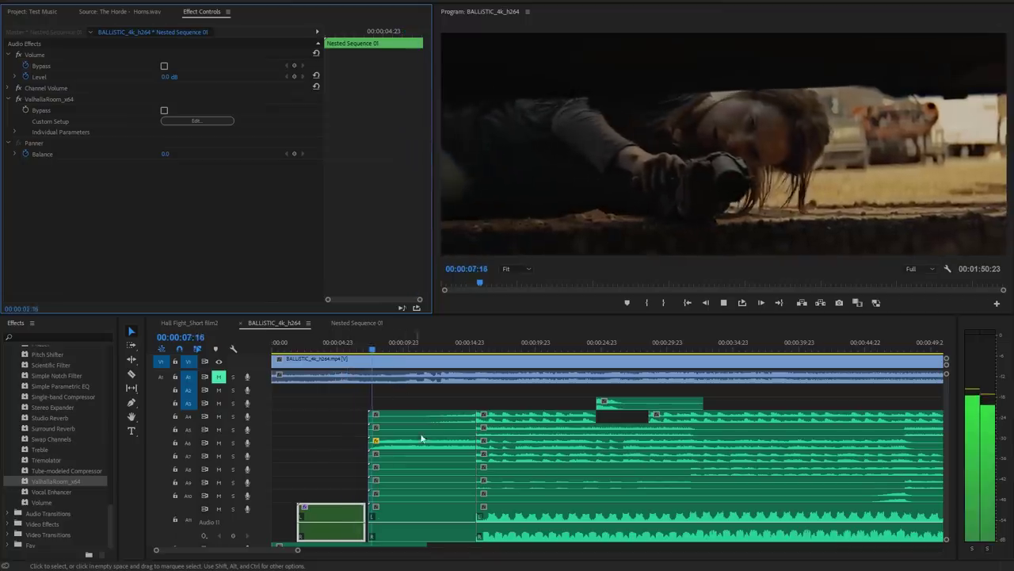
drag(463, 302, 469, 270)
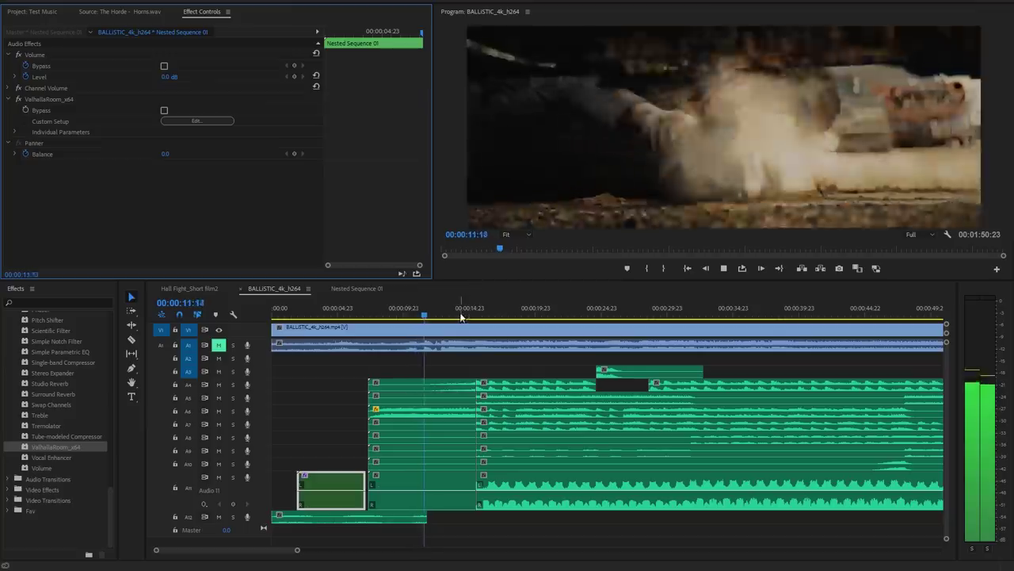
key(space)
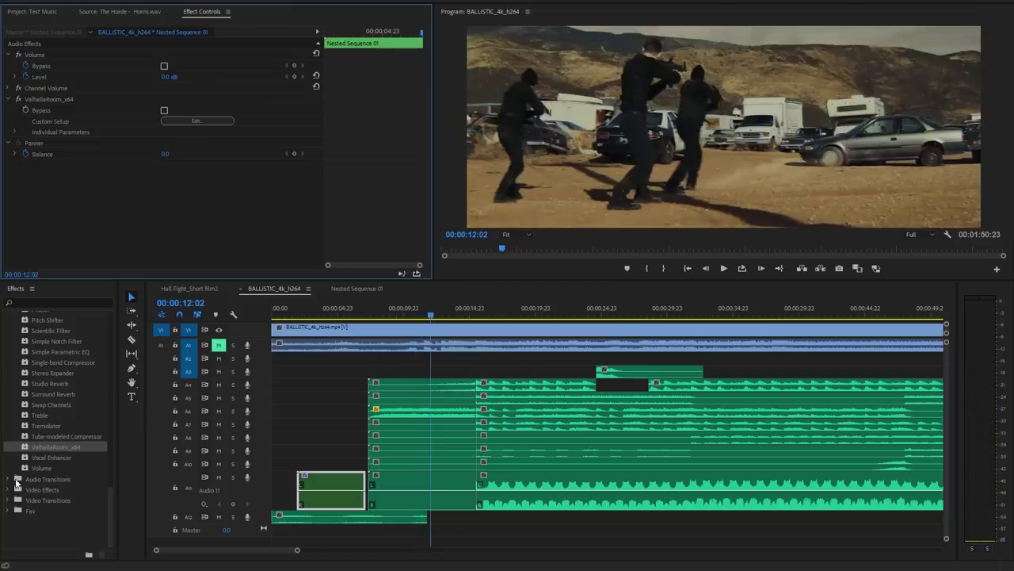
Preview Risers.wav and mark In and Out around its second riser swell
click(37, 13)
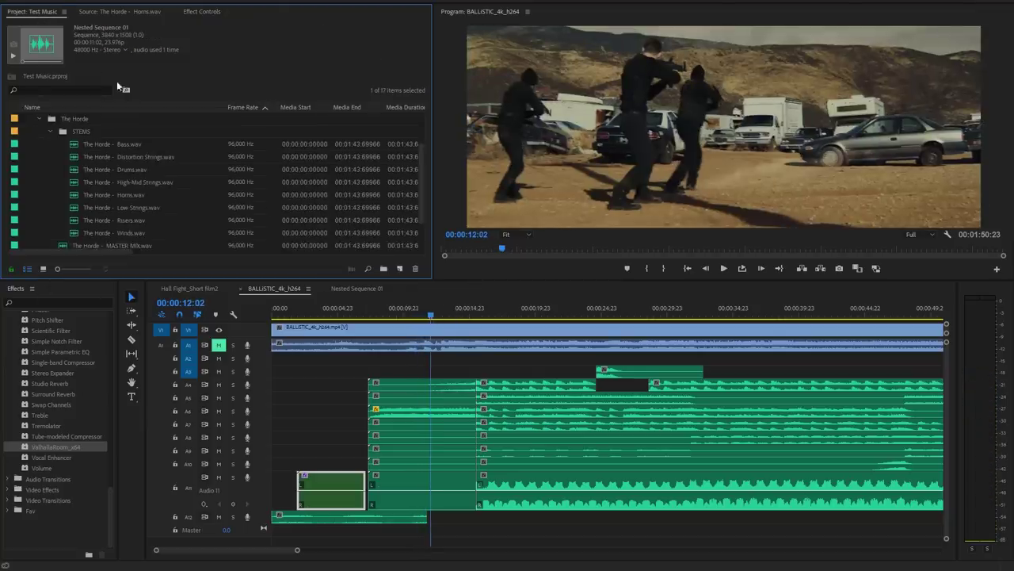
double_click(134, 210)
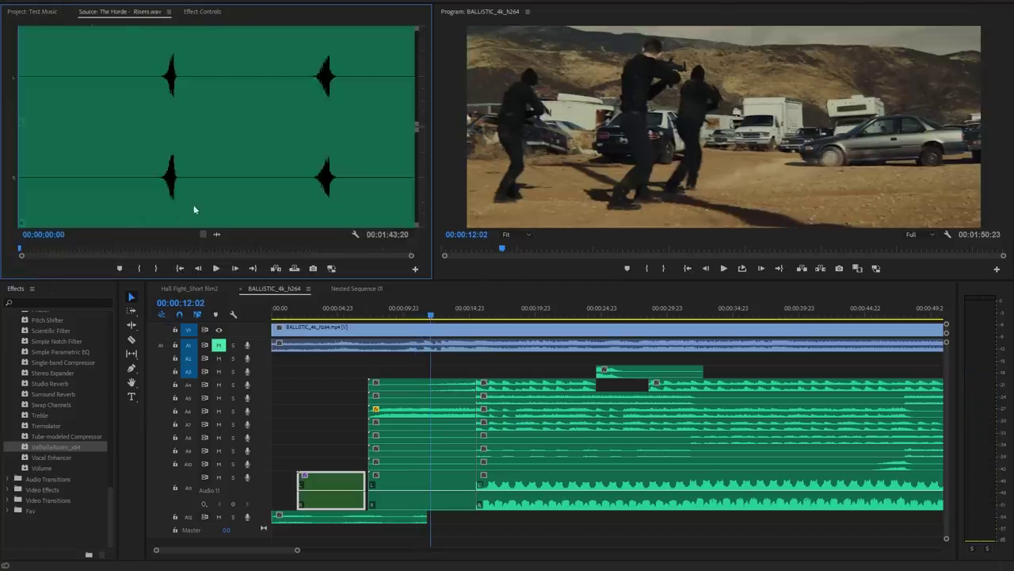
click(163, 93)
key(space)
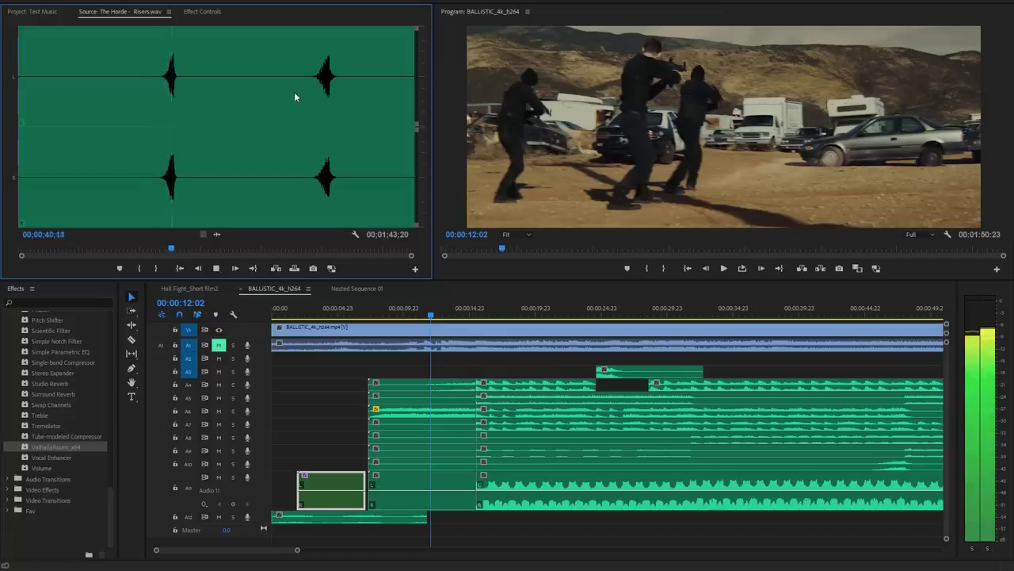
click(323, 107)
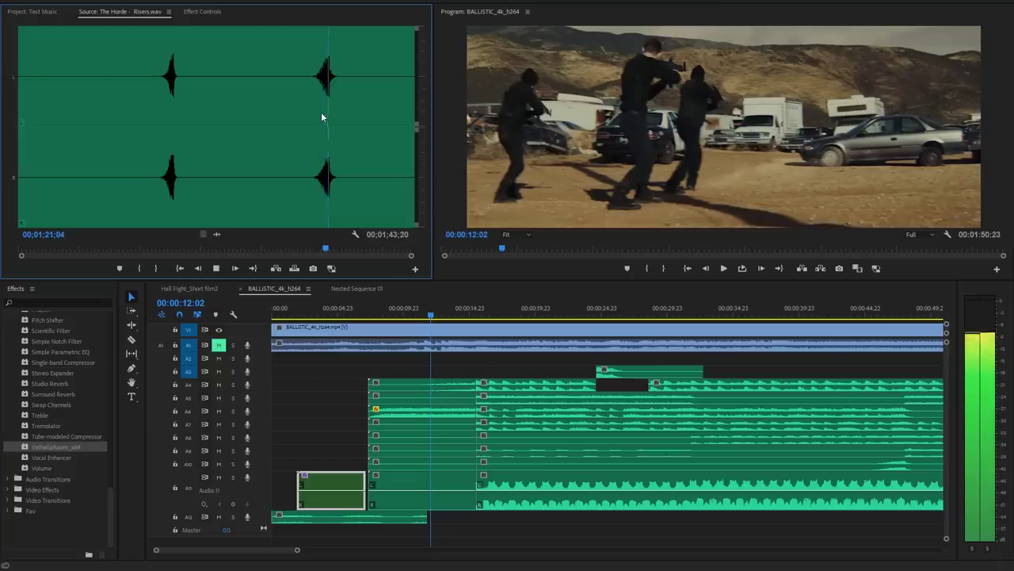
key(space)
click(310, 116)
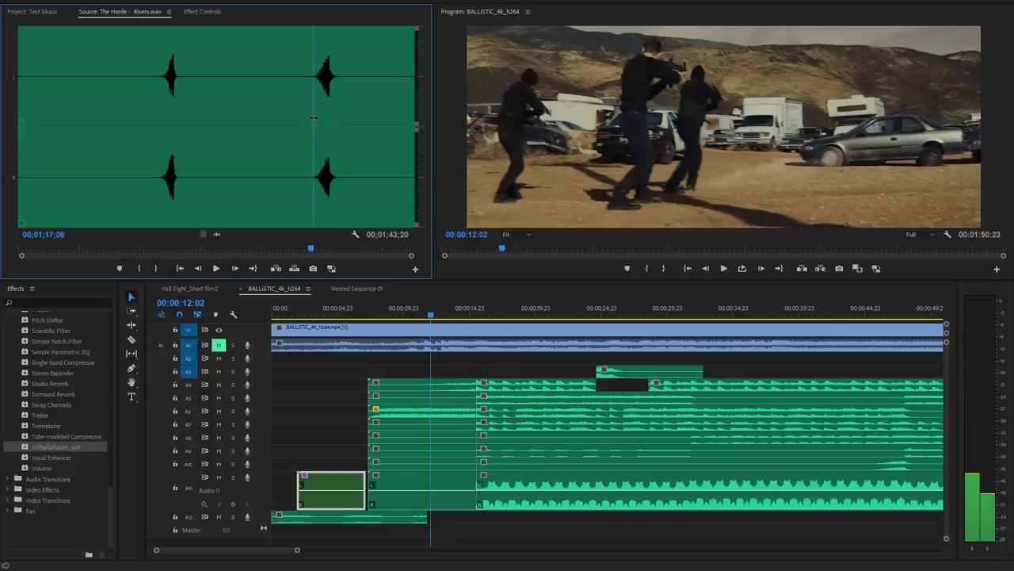
key(i)
key(o)
Add the marked riser audio on new track A13 and slide it about 2.6 seconds earlier
drag(216, 236, 322, 542)
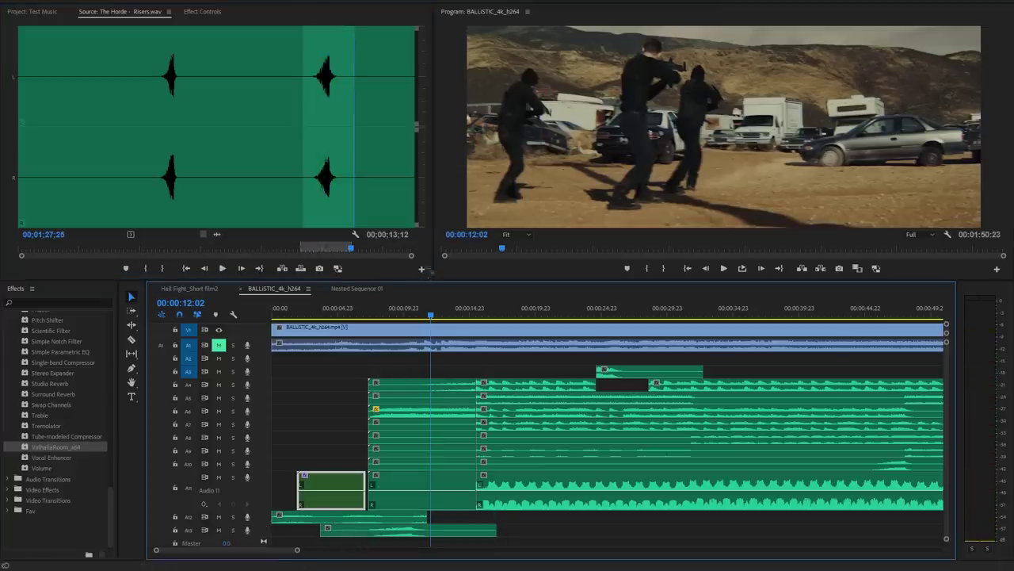
drag(429, 278, 428, 242)
click(379, 501)
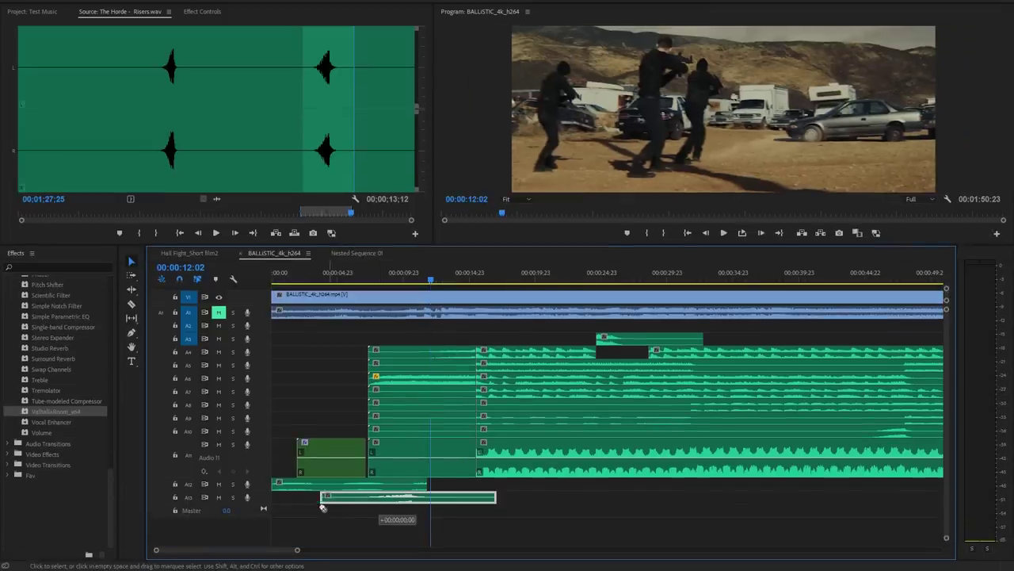
drag(313, 501, 282, 501)
key(=)
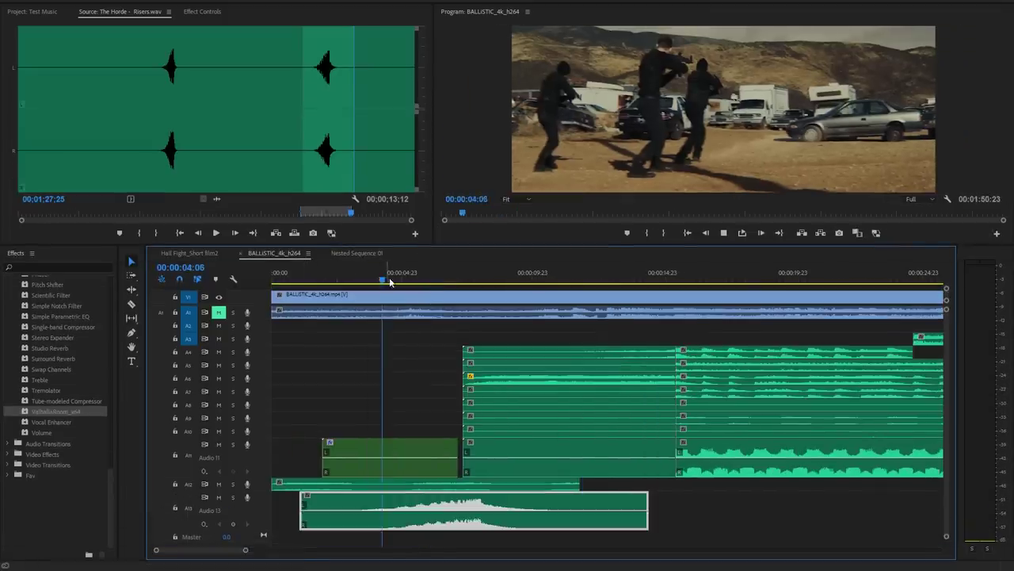
key(space)
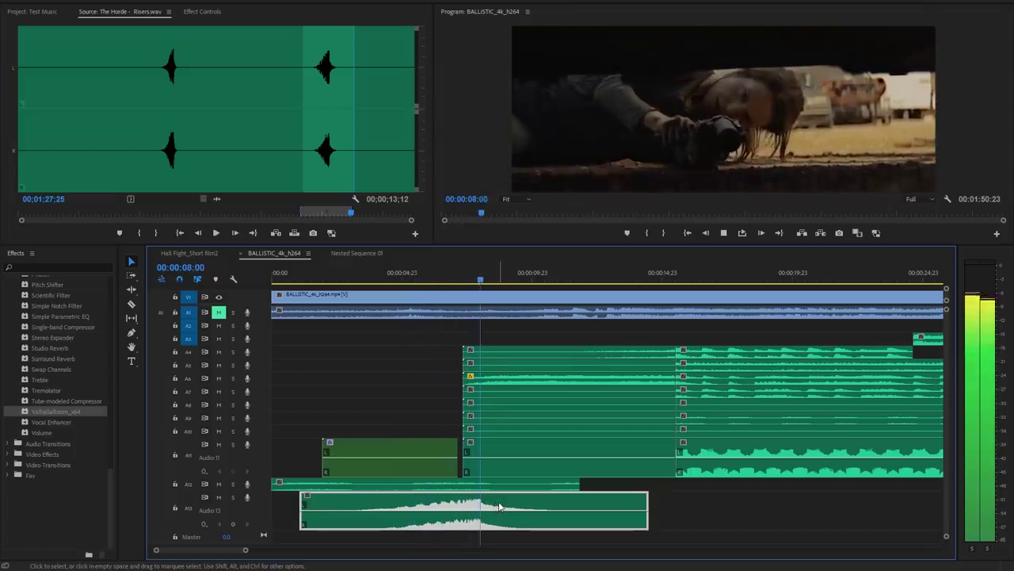
key(space)
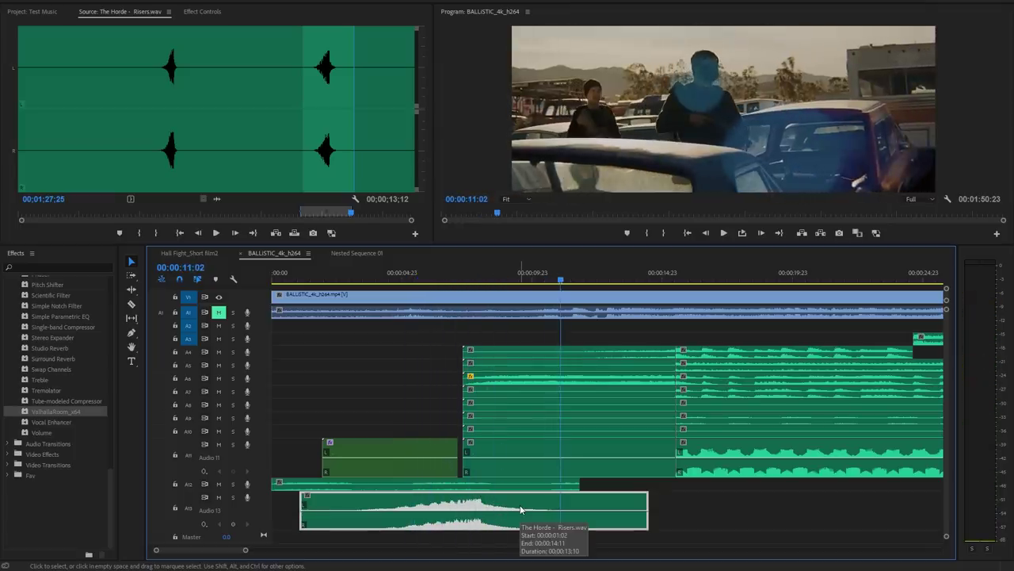
Move the Risers clip later so it peaks on the explosion near 00:00:13
key(space)
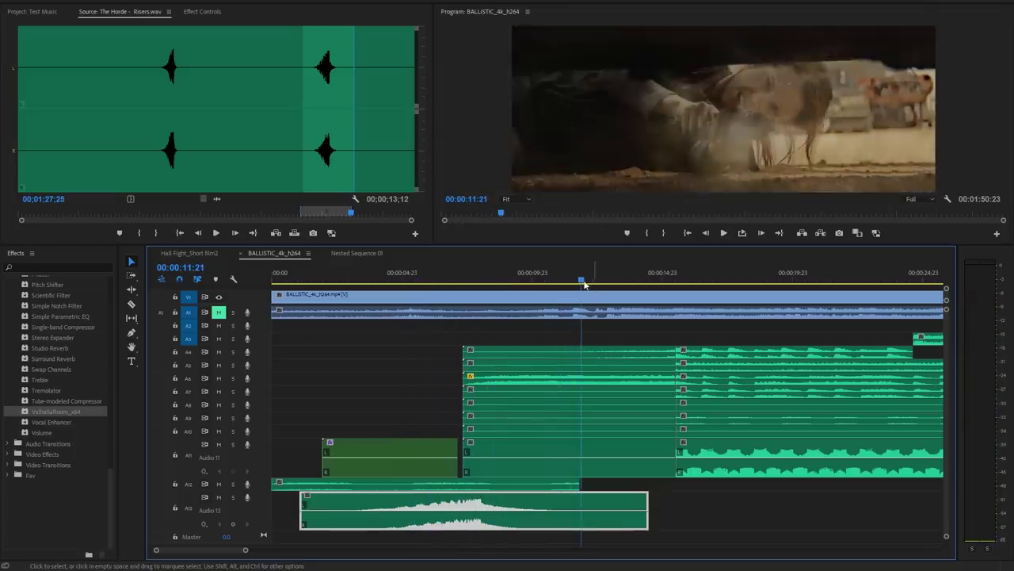
drag(542, 505, 633, 508)
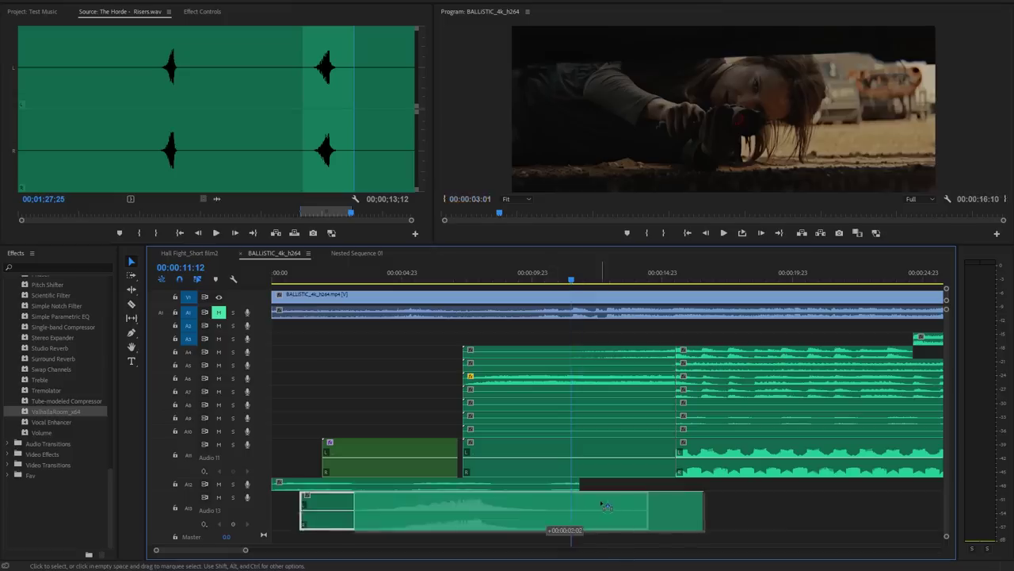
drag(521, 277, 452, 274)
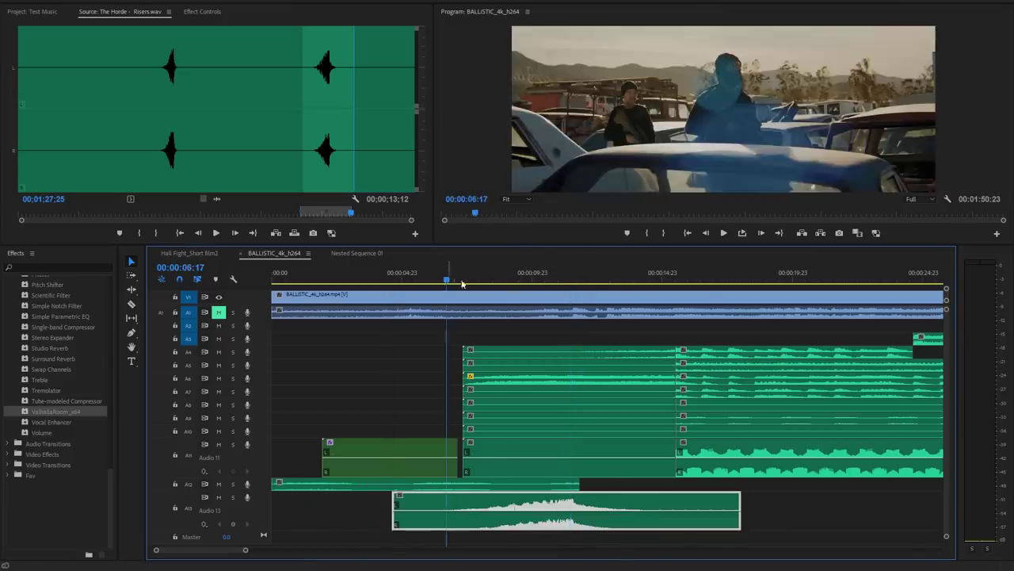
key(space)
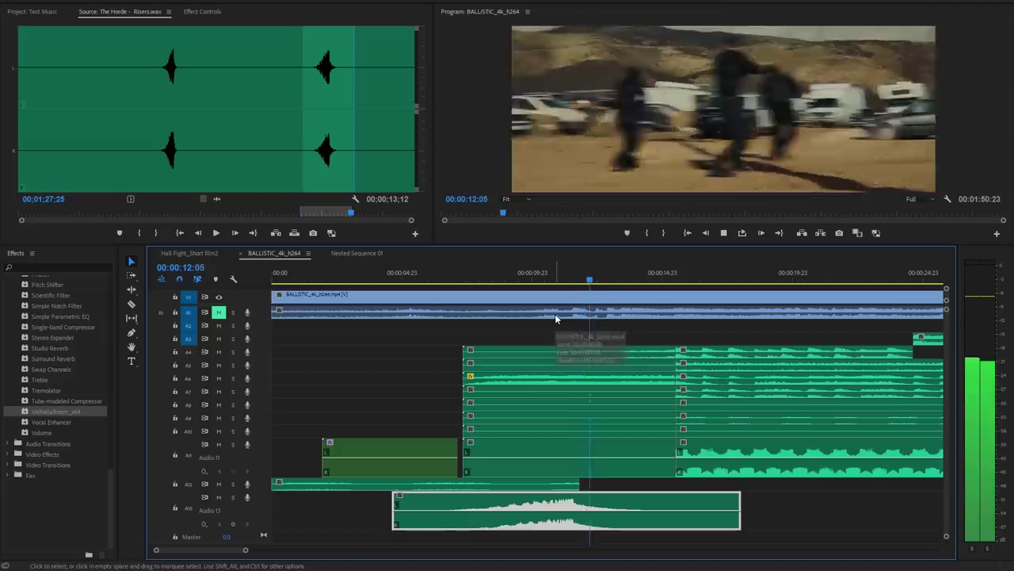
drag(607, 283, 620, 281)
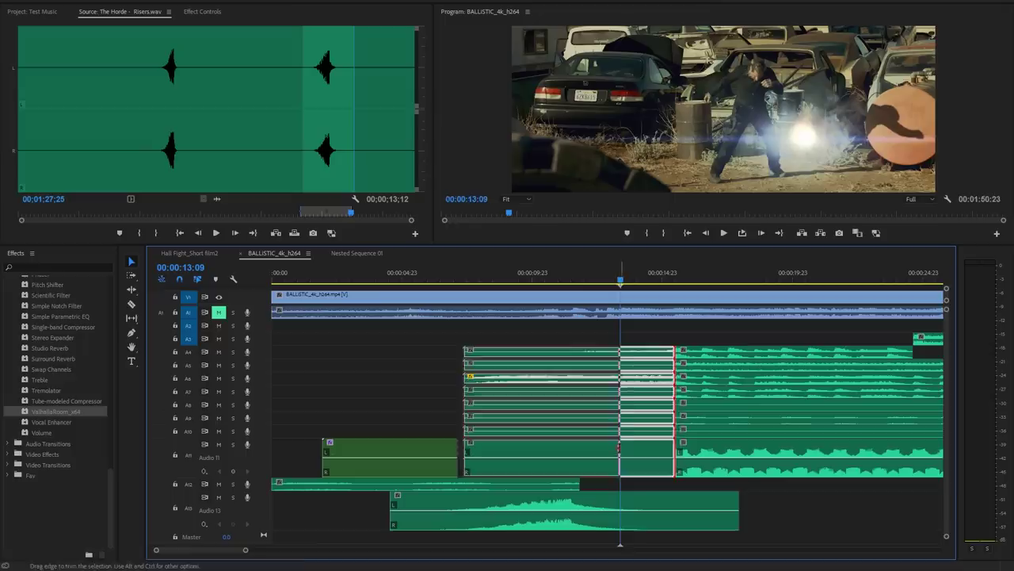
Trim the stem clips at the playhead and place a one-second Drums hit on track A12
key(ctrl+alt+w)
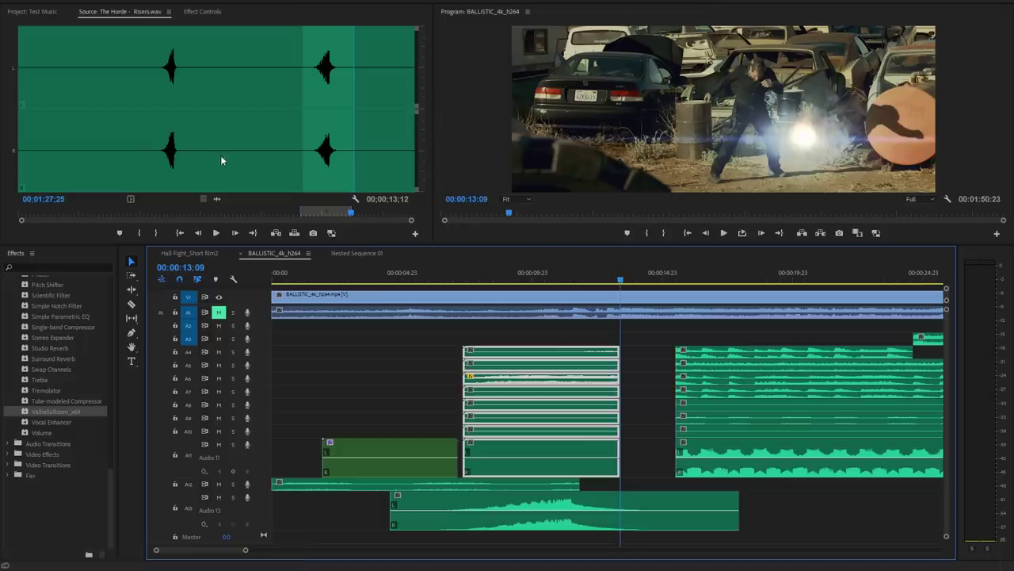
click(44, 12)
scroll(122, 168, down, 1)
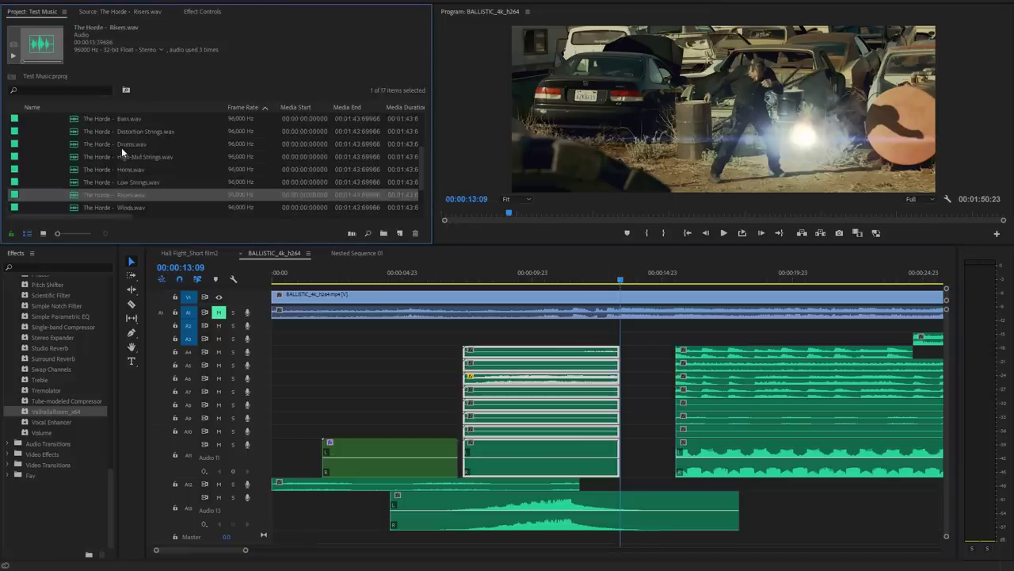
double_click(121, 147)
key(space)
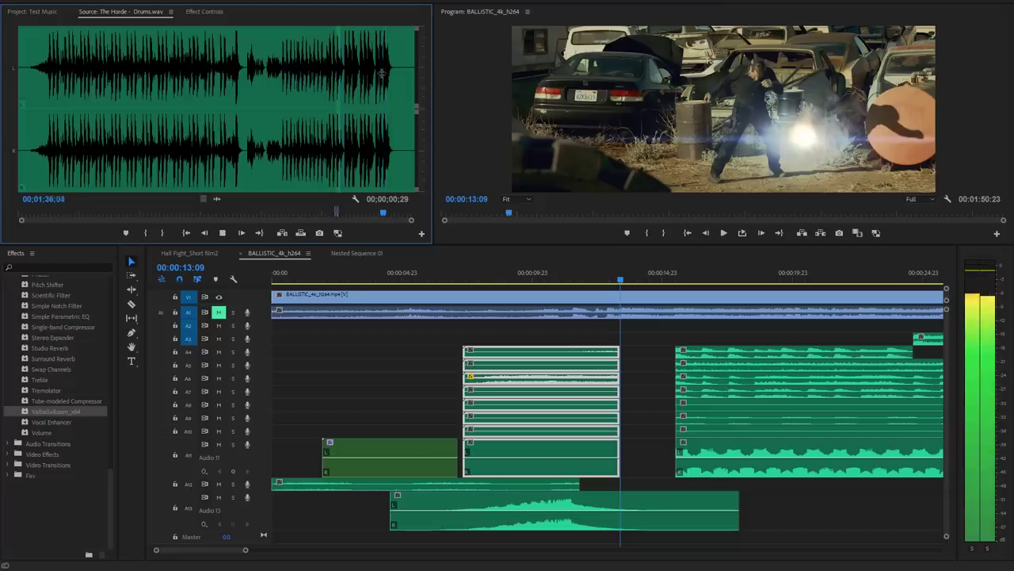
drag(384, 79, 641, 469)
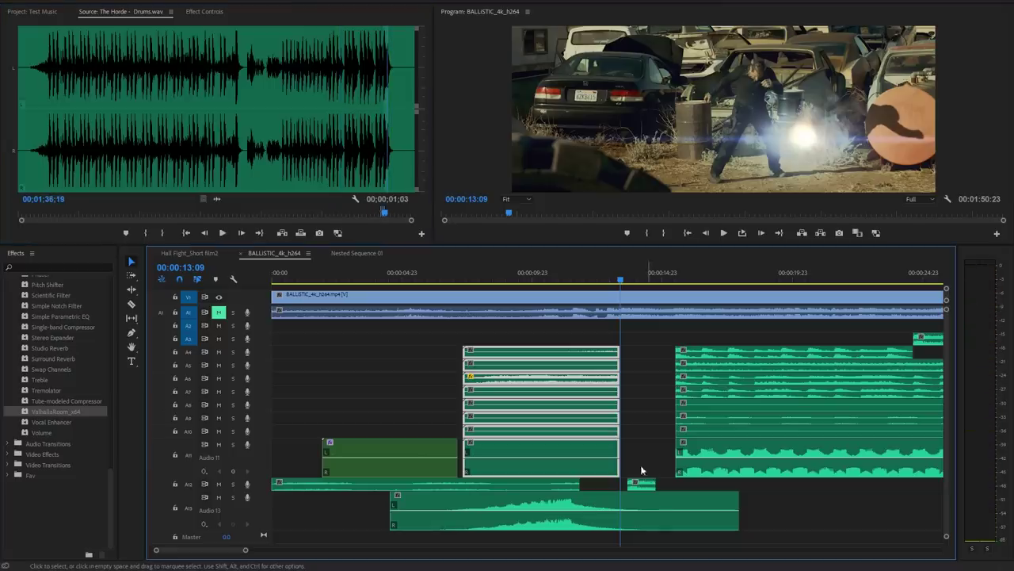
Nest the drum hit as Nested Sequence 02, extend it to 00:00:02:05, and fade it to silence
right_click(648, 488)
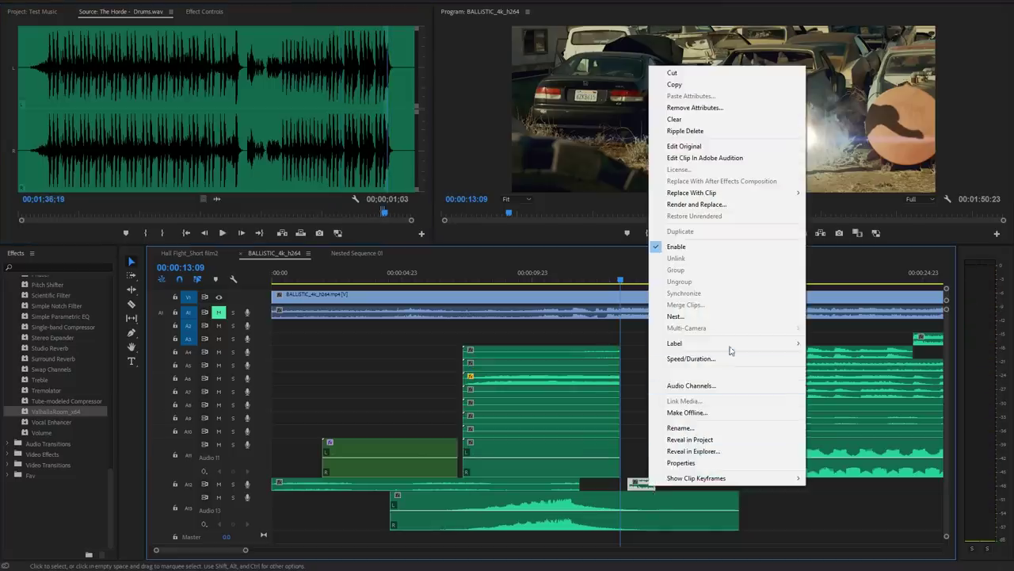
click(681, 316)
key(Return)
double_click(645, 483)
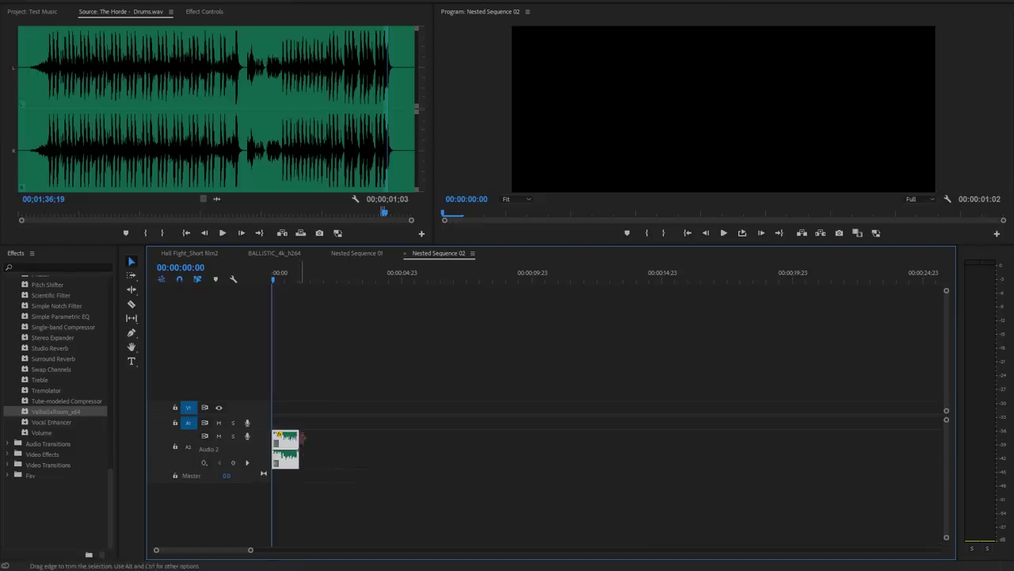
mouse_move(305, 451)
mouse_down()
mouse_move(328, 451)
mouse_move(299, 476)
mouse_move(290, 450)
mouse_up()
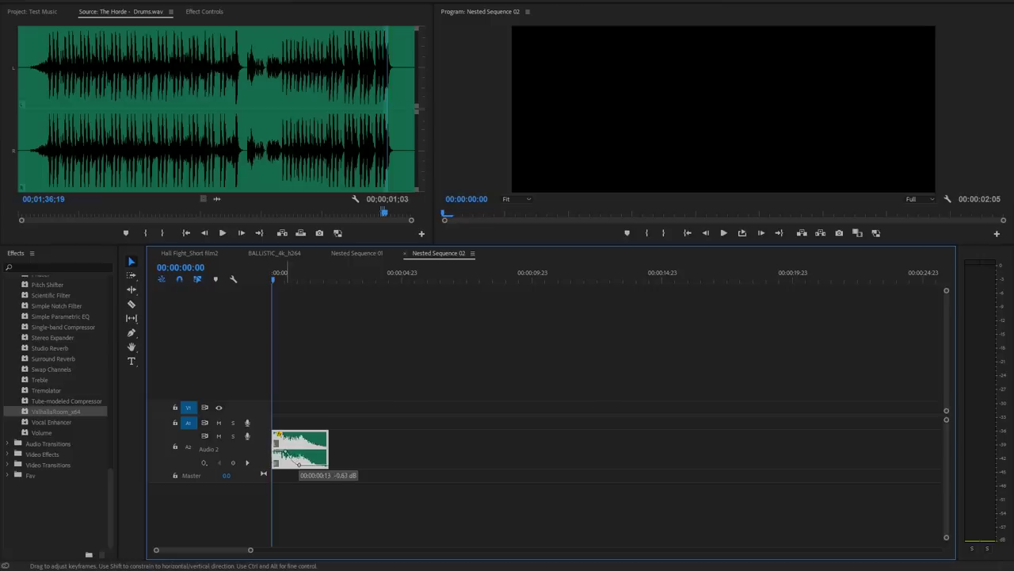
drag(299, 465, 299, 464)
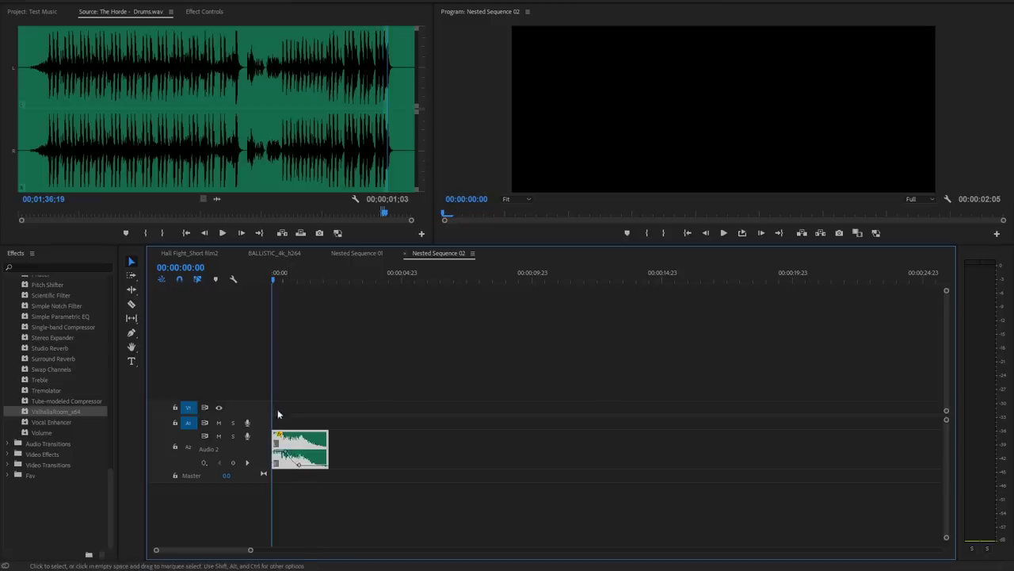
click(274, 252)
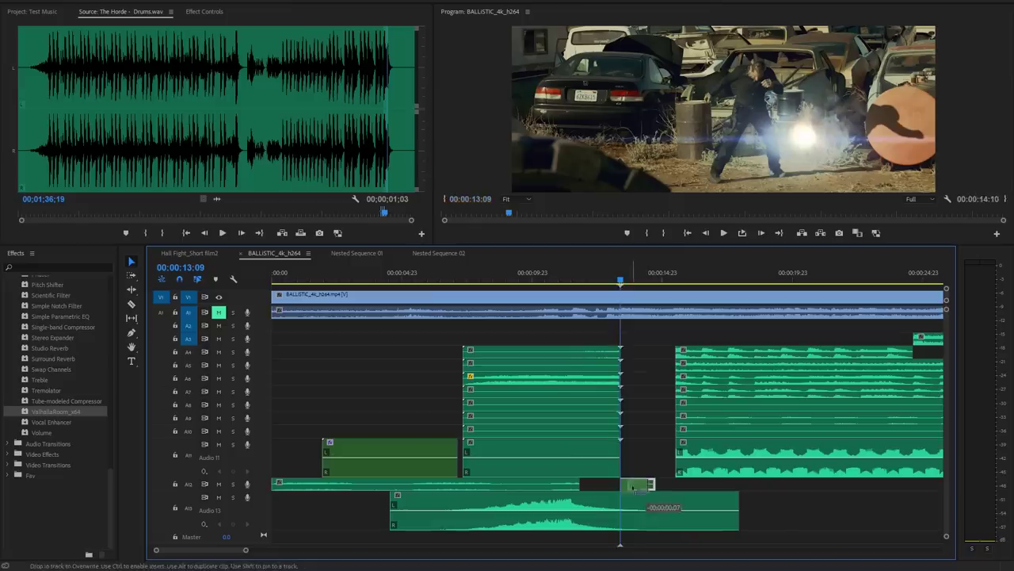
Extend the A12 clip's end and apply ValhallaRoom_x64 reverb to it
drag(719, 490, 717, 485)
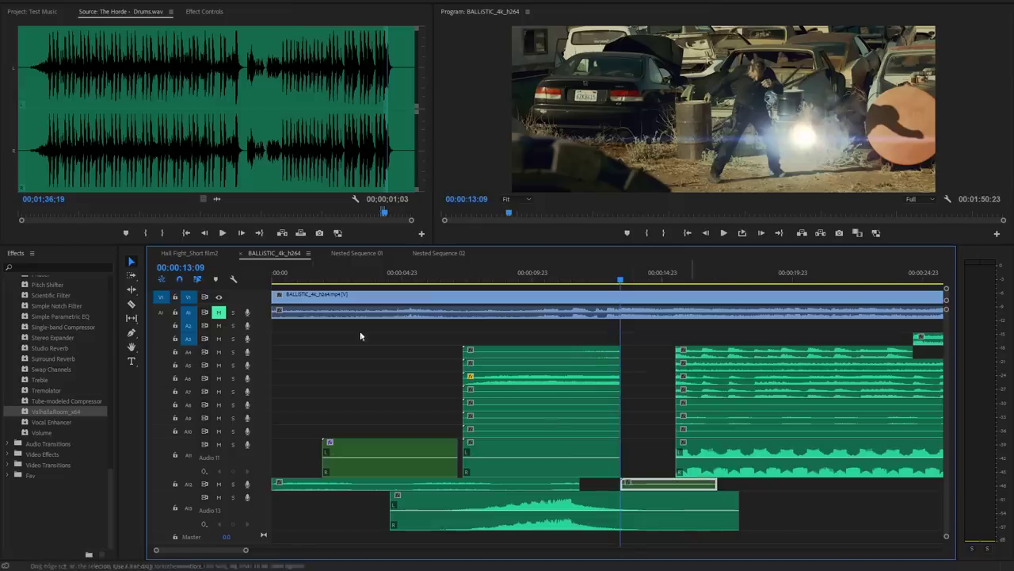
drag(44, 412, 646, 485)
key(space)
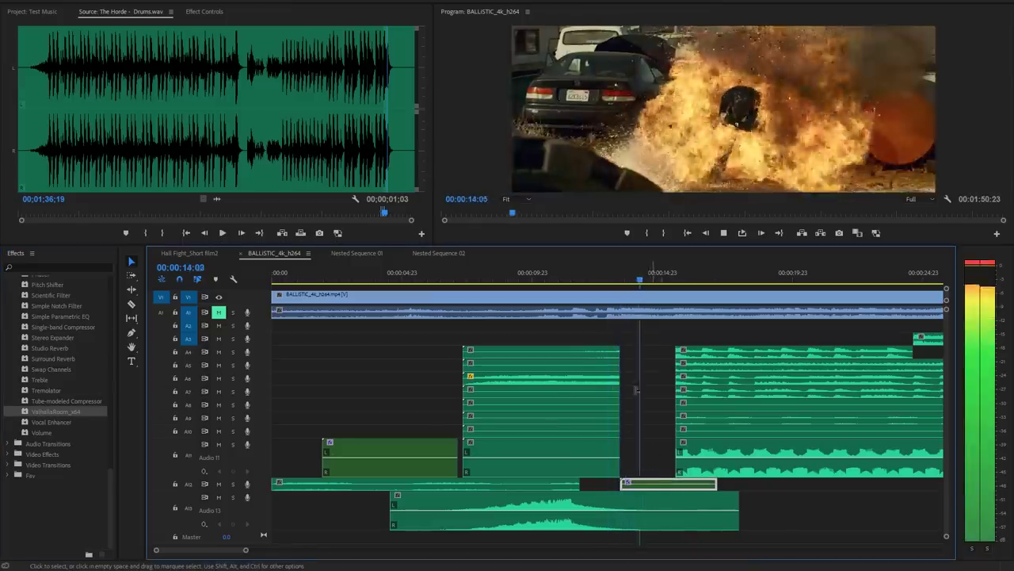
key(space)
Shift the A12 clip slightly later to land on the explosion at 14:22
drag(646, 485, 663, 485)
key(space)
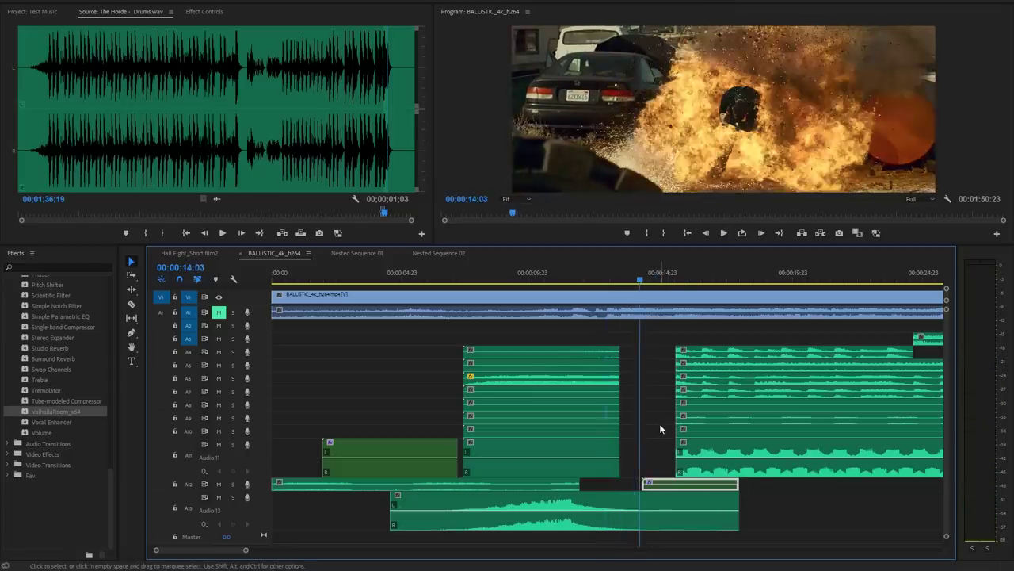
click(654, 281)
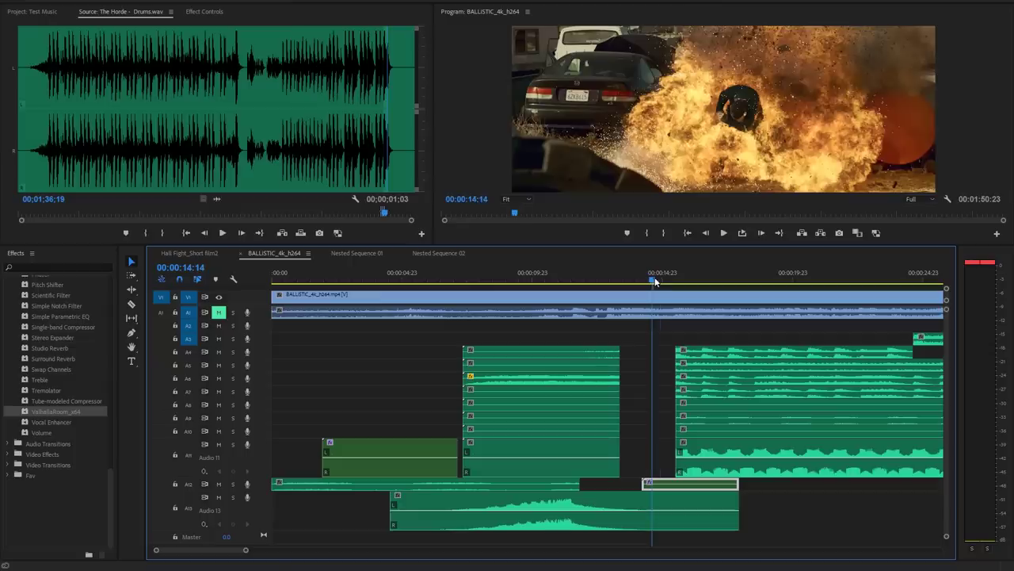
drag(654, 281, 660, 281)
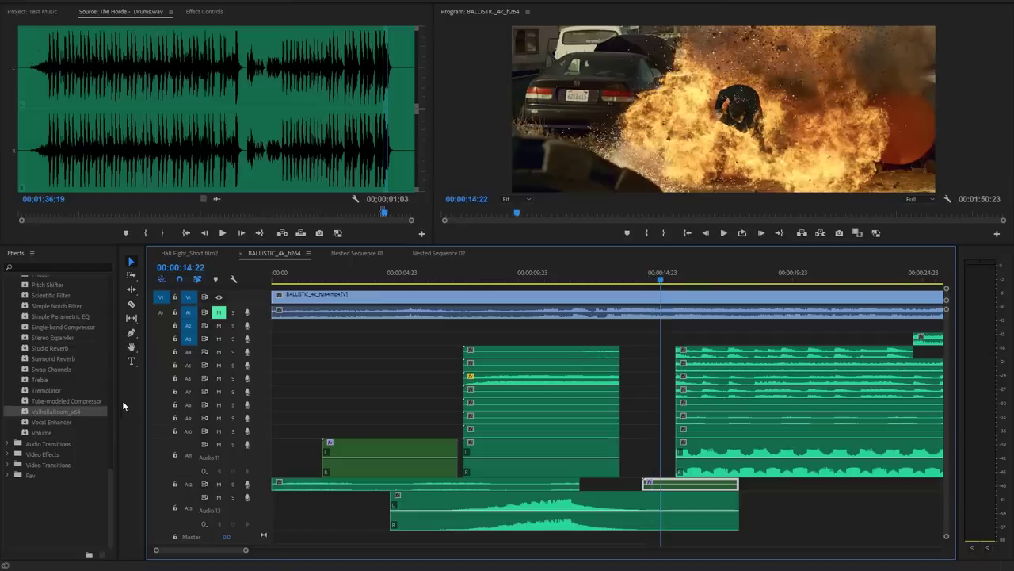
scroll(70, 394, up, 4)
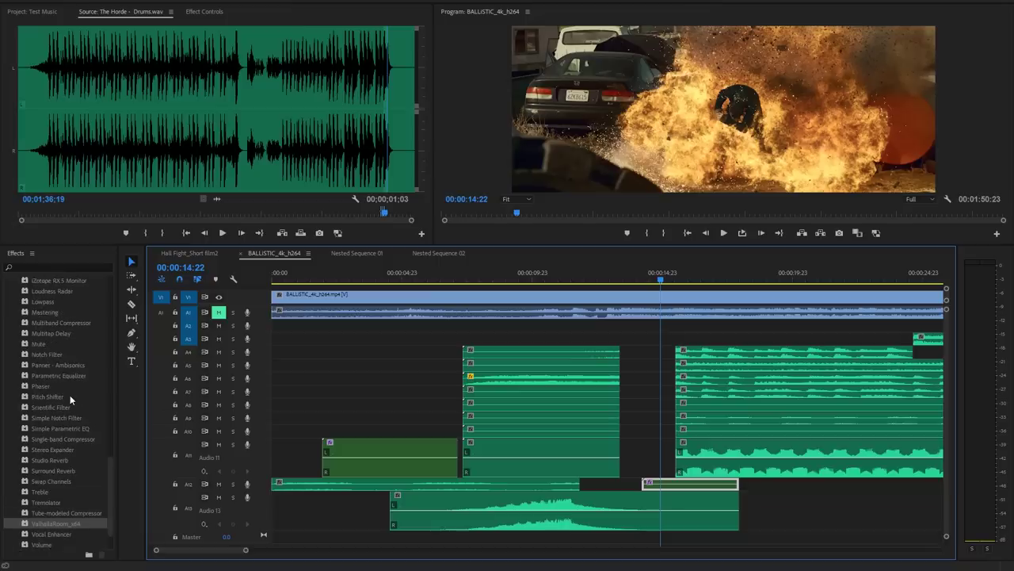
scroll(70, 401, up, 5)
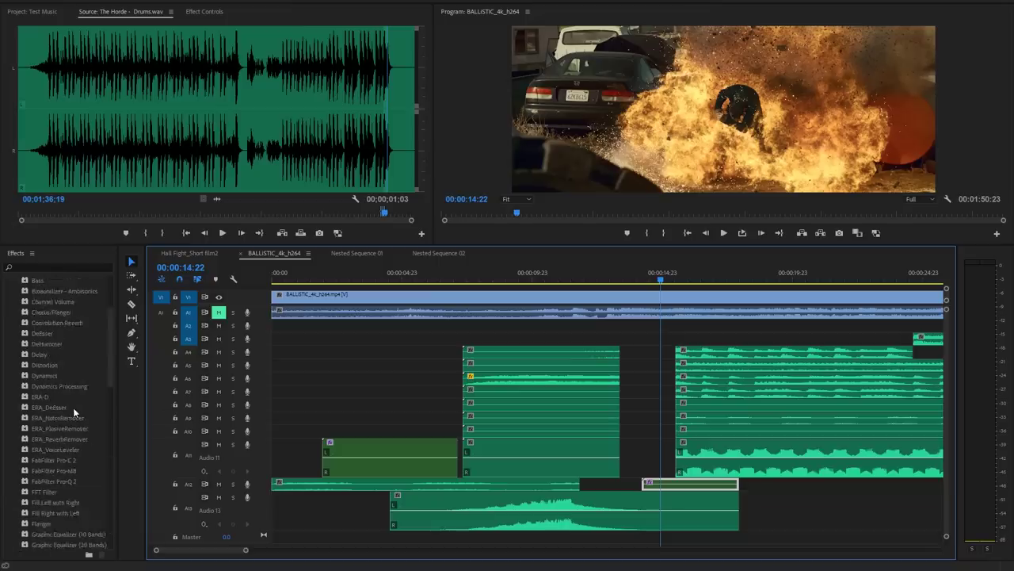
scroll(72, 407, up, 3)
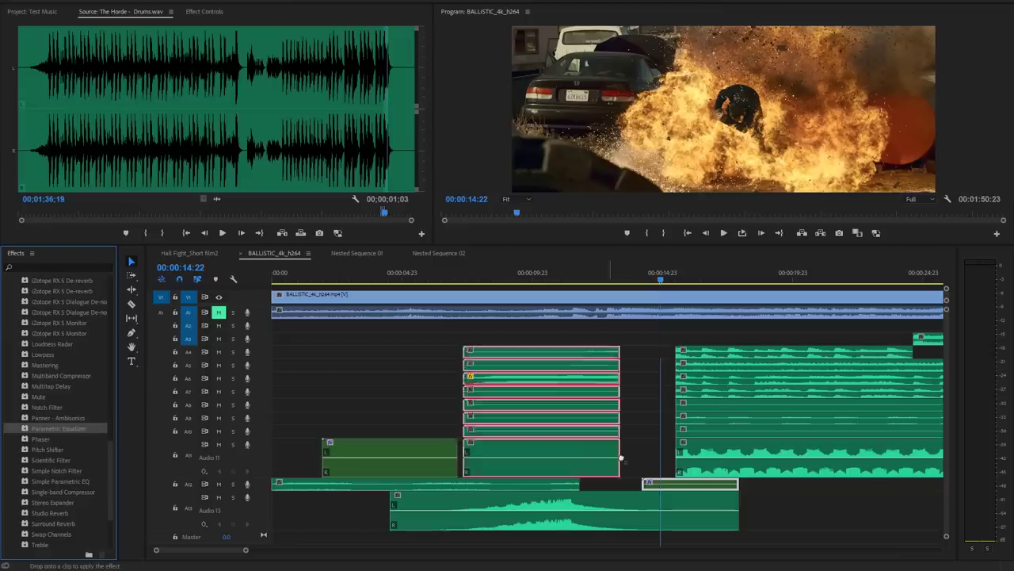
Pull the A12 clip's Parametric Equalizer low-pass cutoff far down to keep only the rumble
click(669, 482)
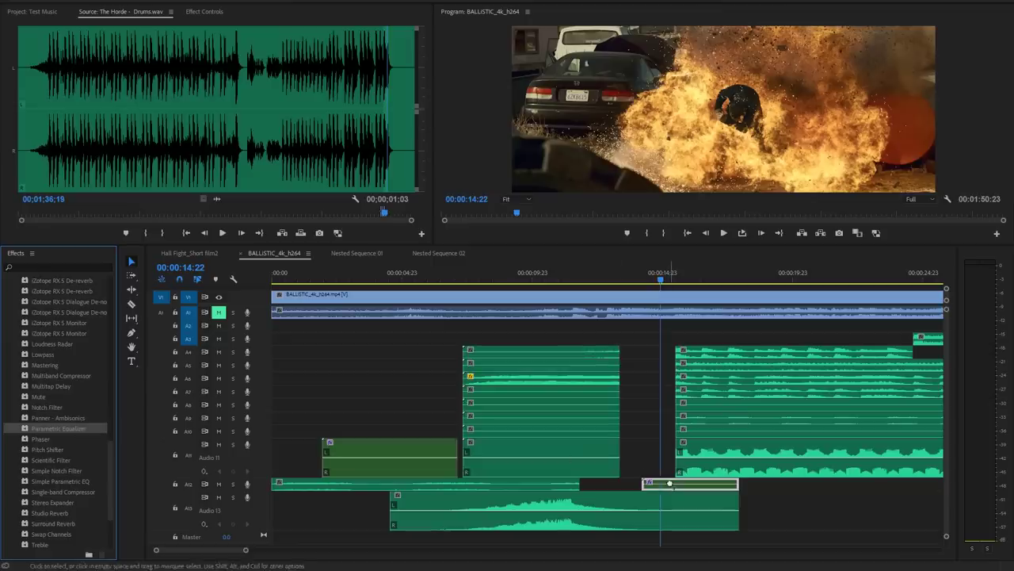
click(206, 12)
click(196, 165)
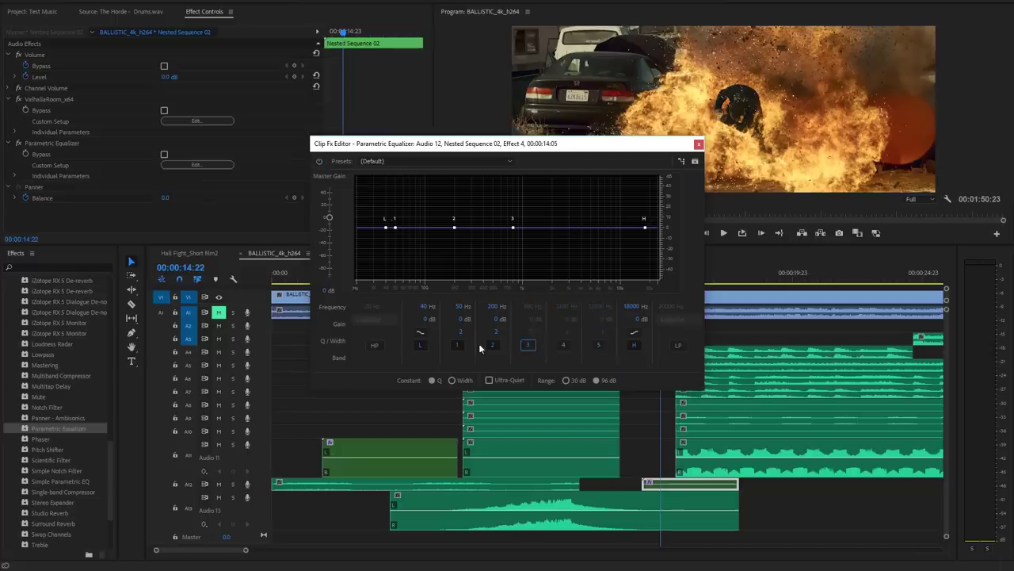
drag(653, 229, 583, 233)
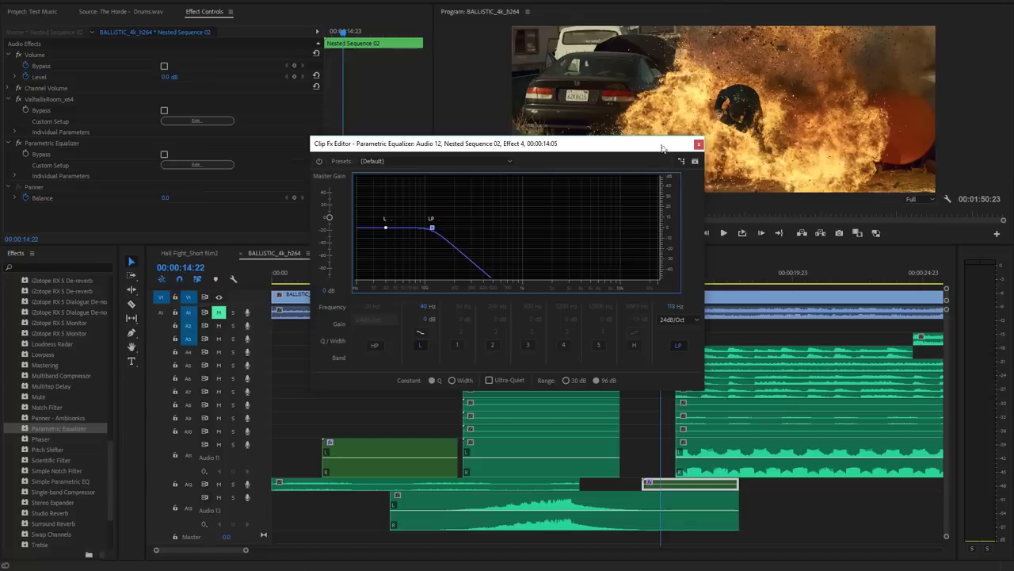
drag(663, 147, 532, 73)
Audition the low-passed drum hit just before the explosion
click(632, 280)
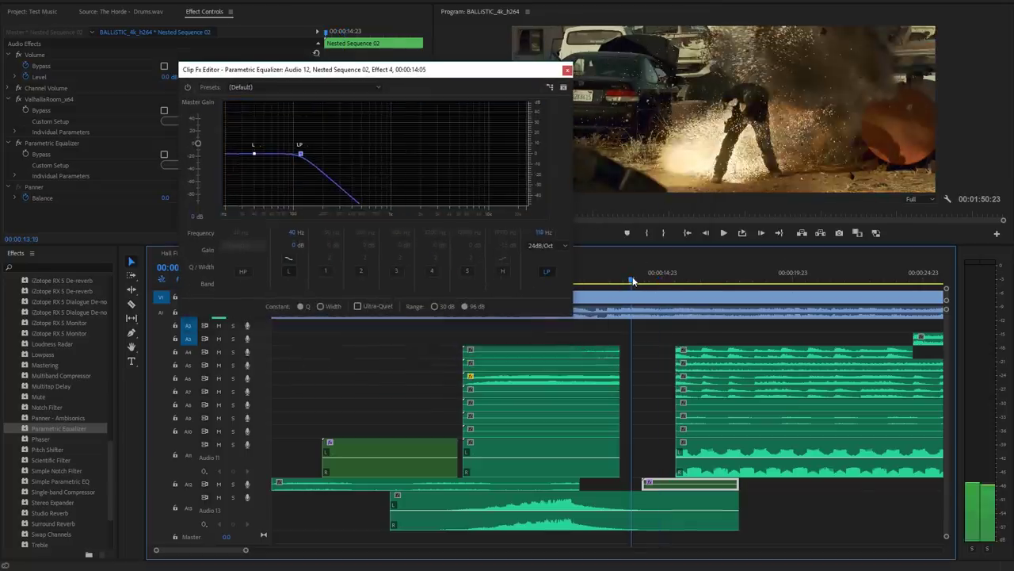
key(space)
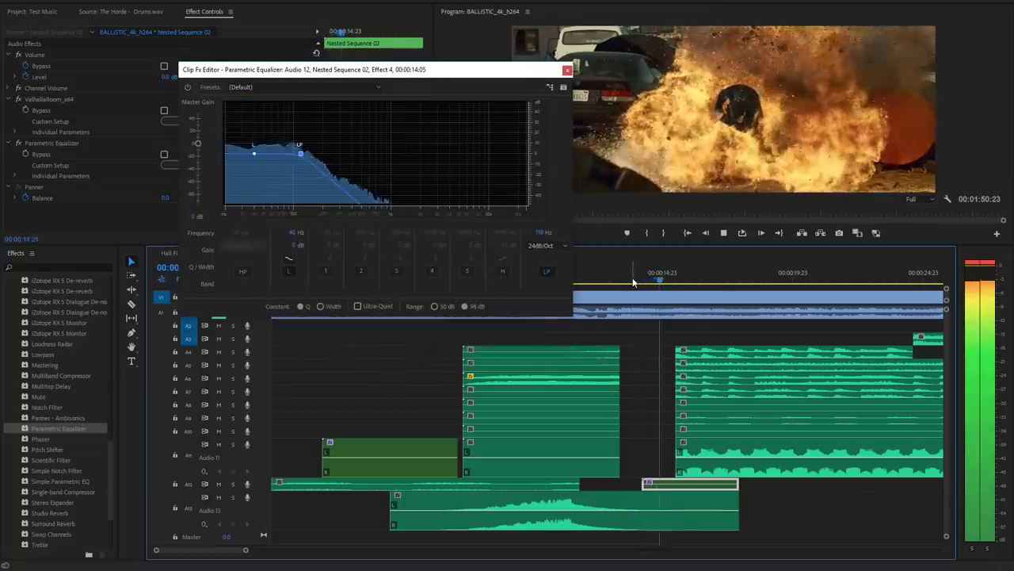
click(643, 264)
drag(608, 279, 624, 282)
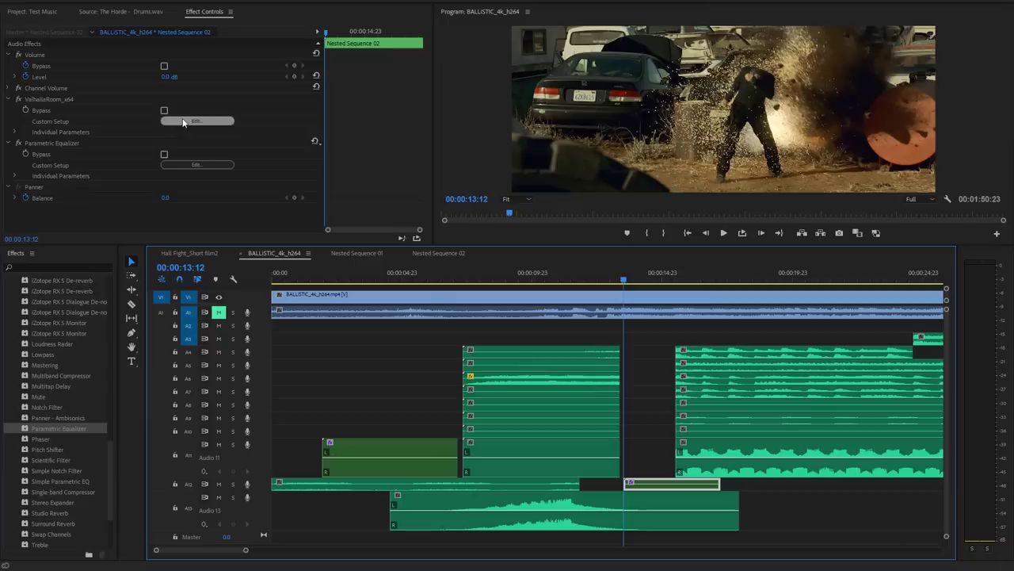
click(183, 122)
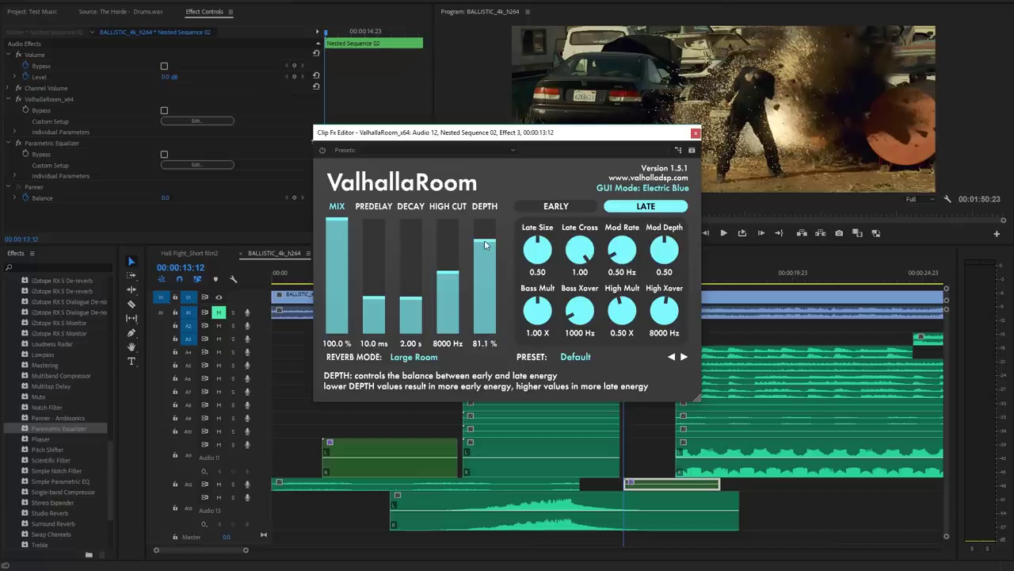
Lower the ValhallaRoom MIX to 91.2%, play it back, and collapse track A13
drag(336, 224, 336, 233)
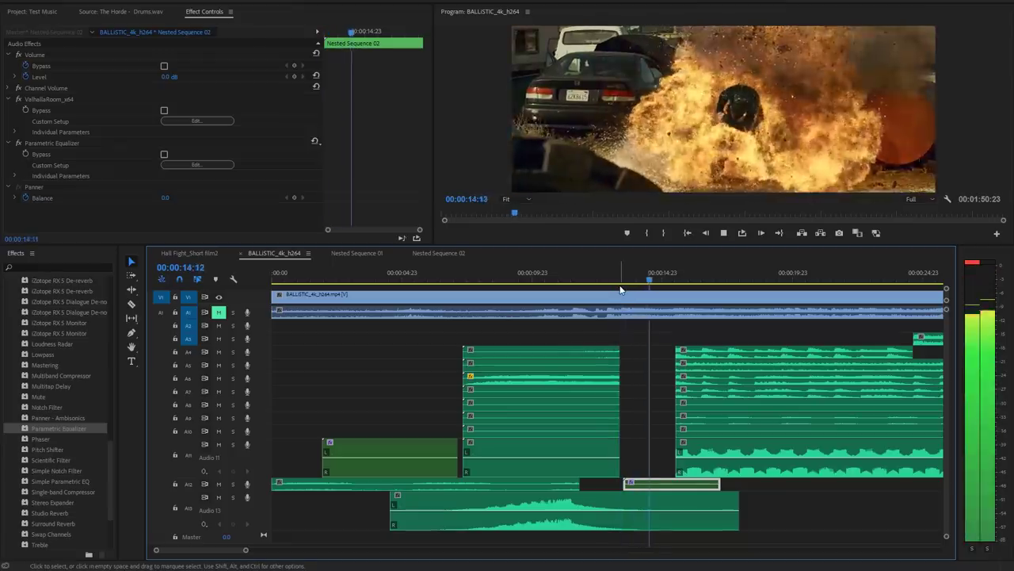
key(space)
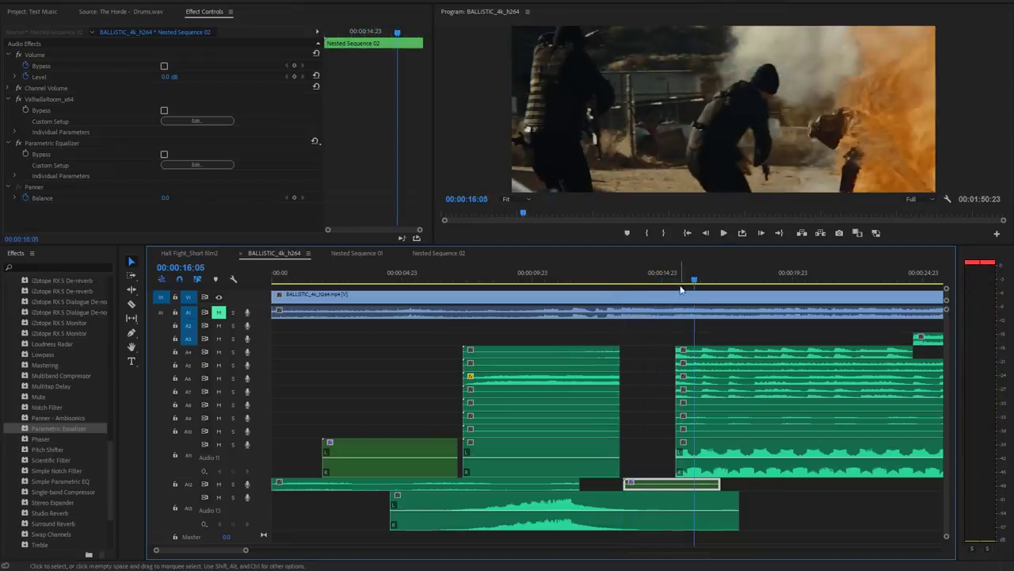
key(ctrl+z)
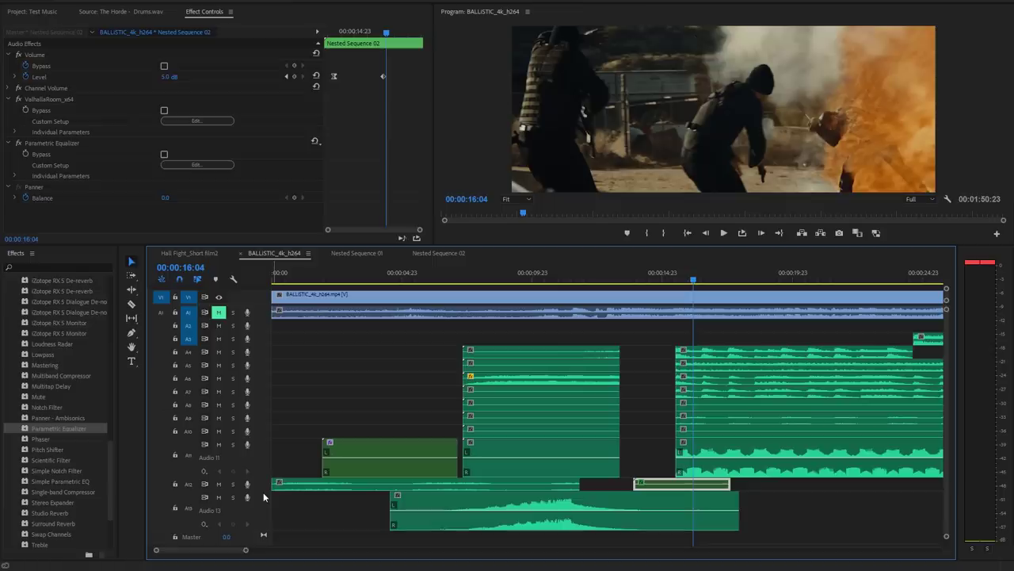
double_click(264, 497)
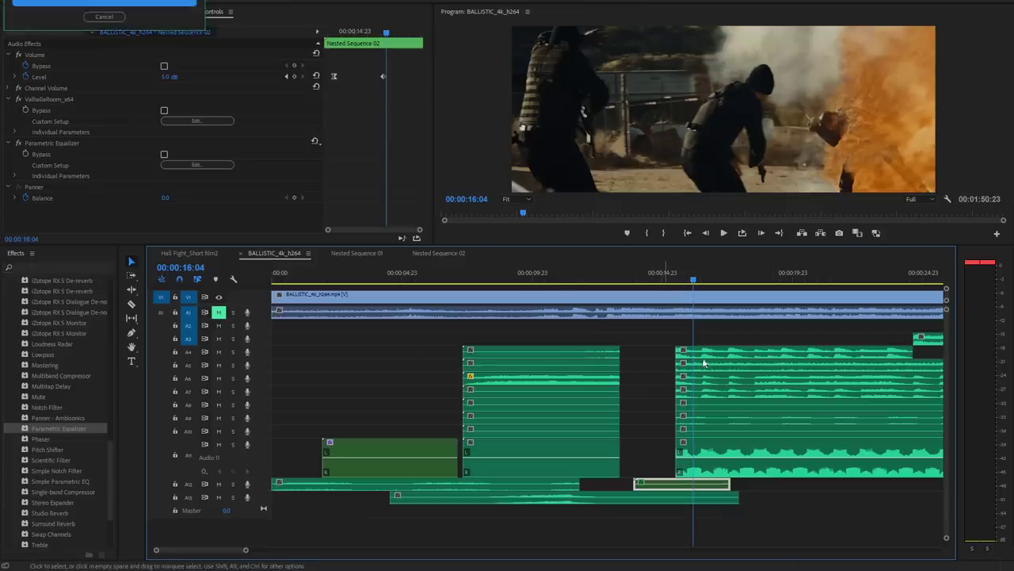
Pull the A4 clip's start earlier and extend the A5 clip's start back to 15:05
drag(675, 351, 634, 351)
click(632, 279)
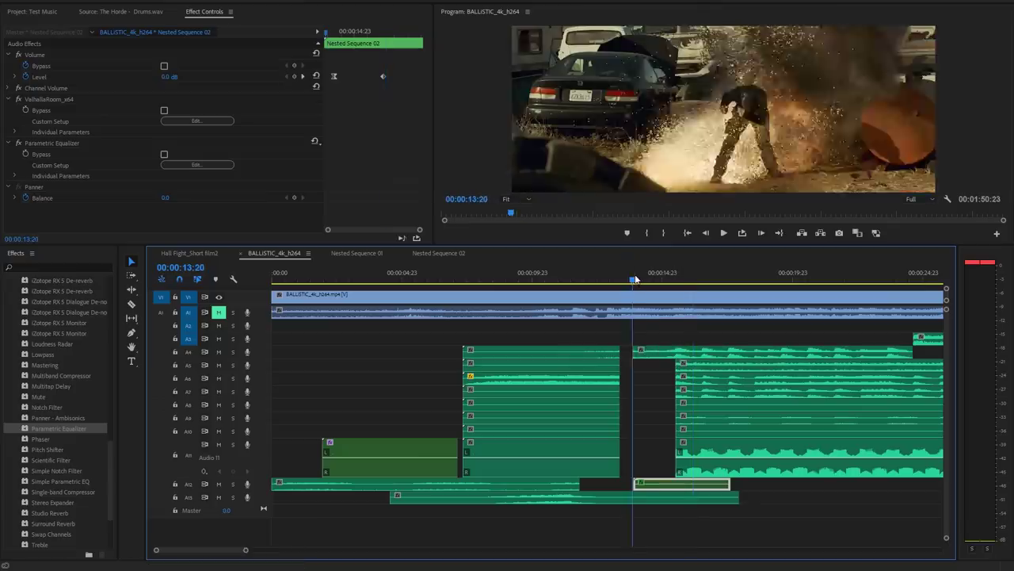
key(space)
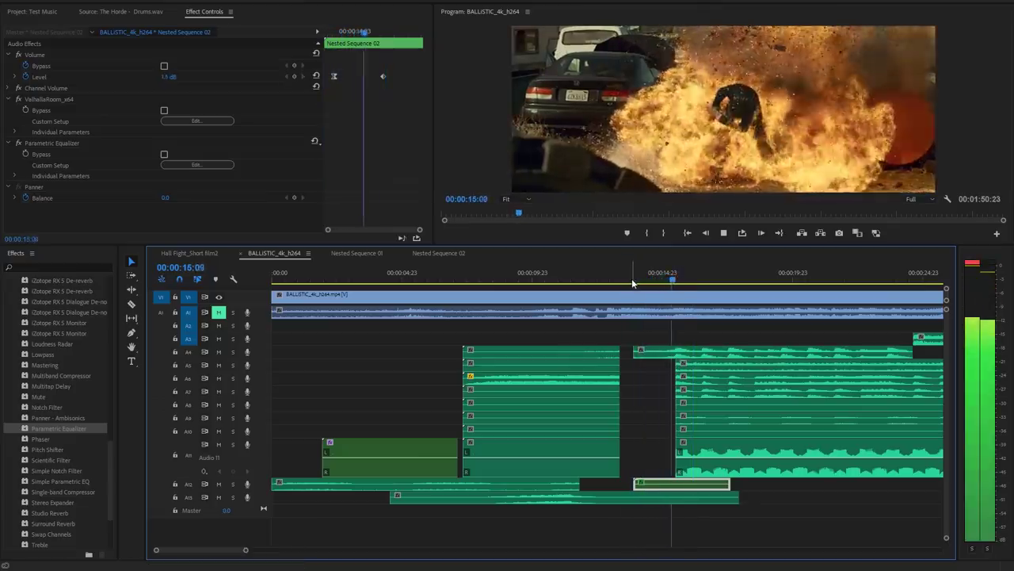
key(space)
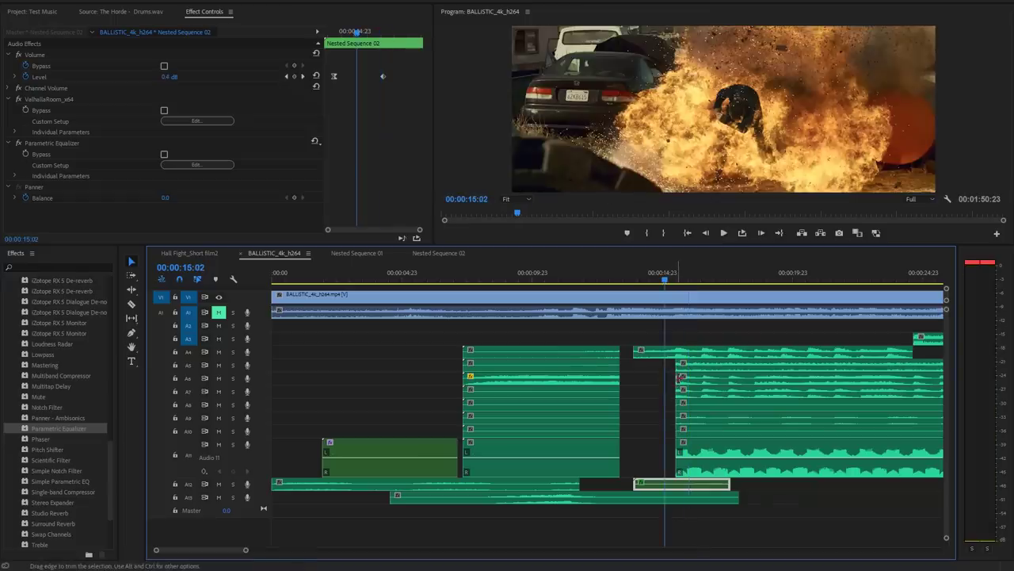
key(Right)
key(Right)
key(Right)
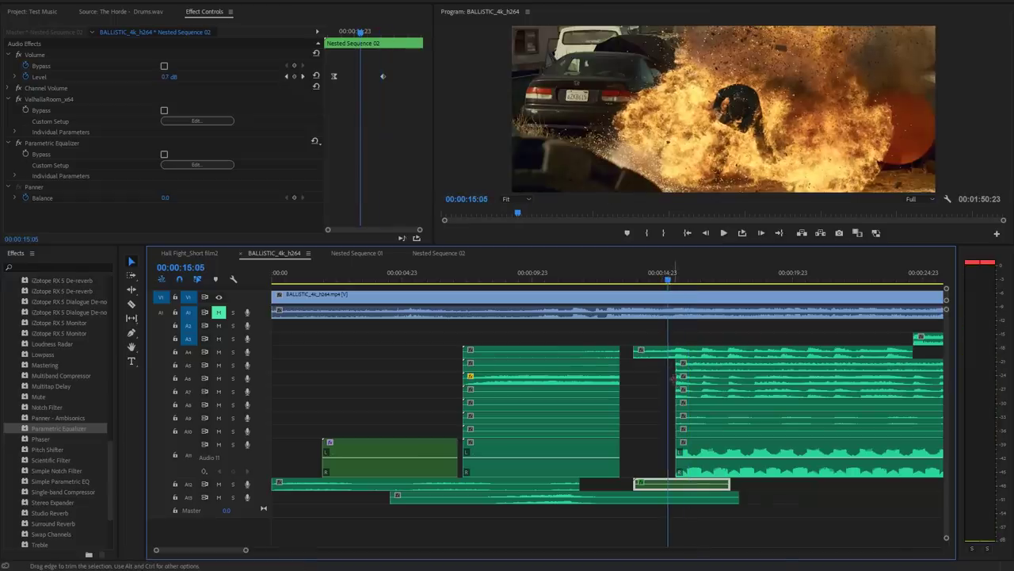
drag(680, 378, 669, 378)
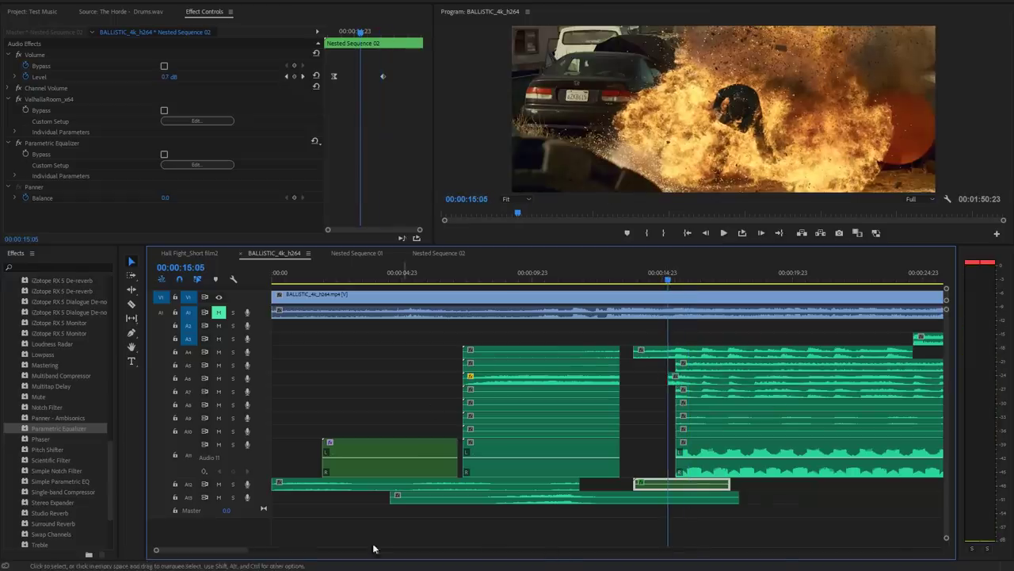
Zoom in, expand the A6 drums track, select its clip and play the new starts
key(equal)
key(equal)
key(equal)
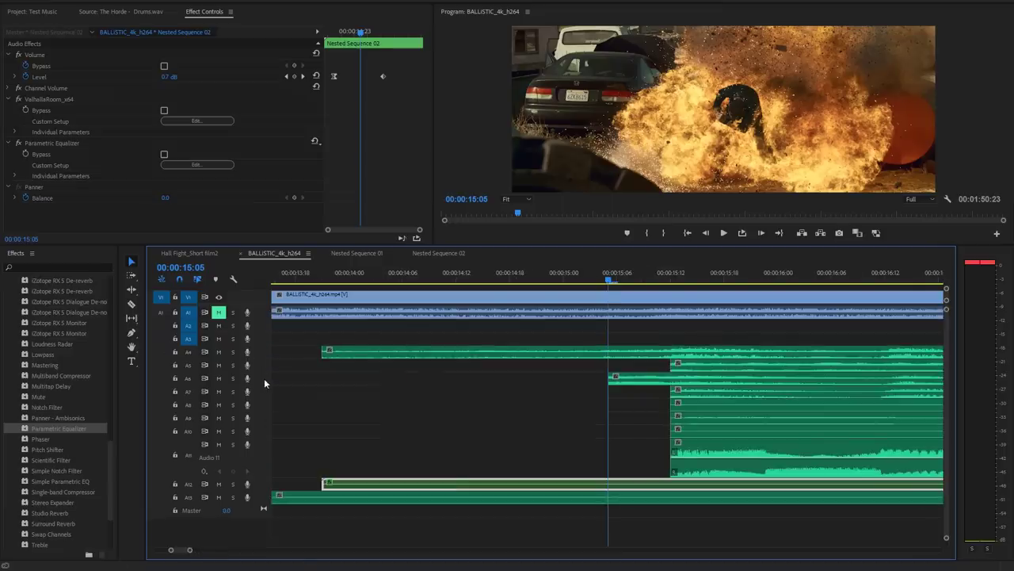
double_click(264, 378)
click(658, 398)
key(space)
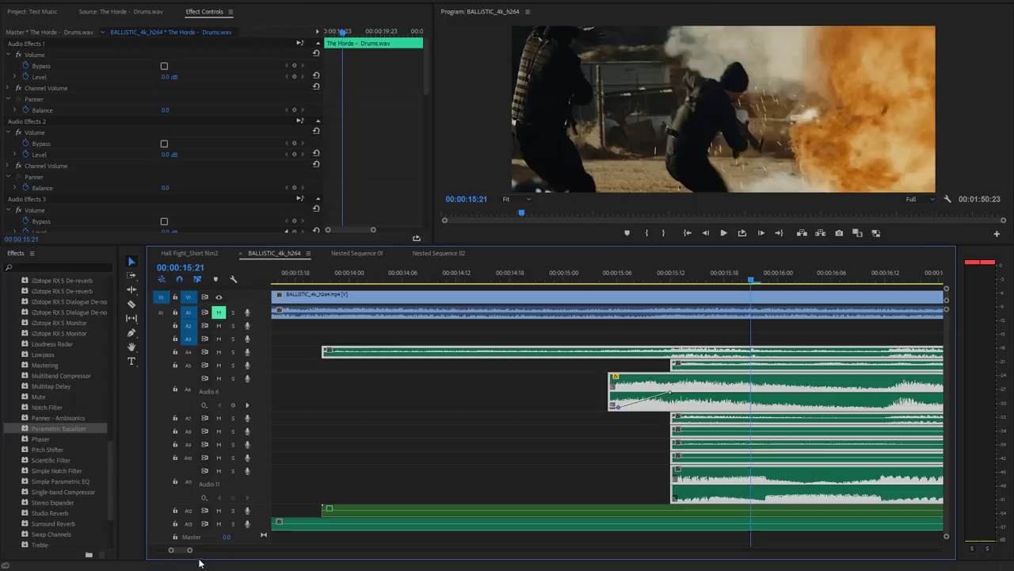
Split the stems at 26:15 and push the right-hand pieces later, opening a gap
drag(191, 553, 263, 552)
click(569, 279)
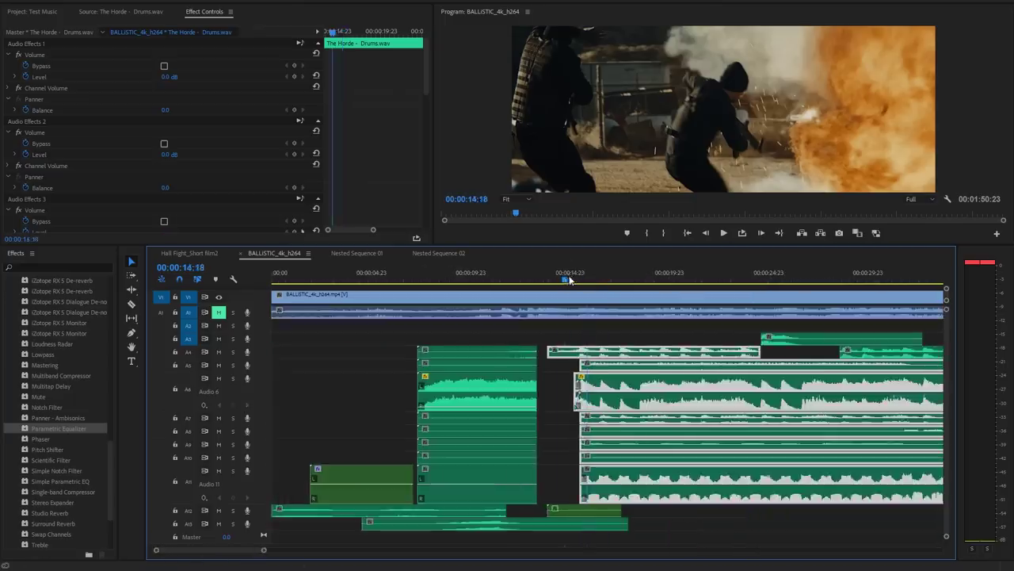
key(space)
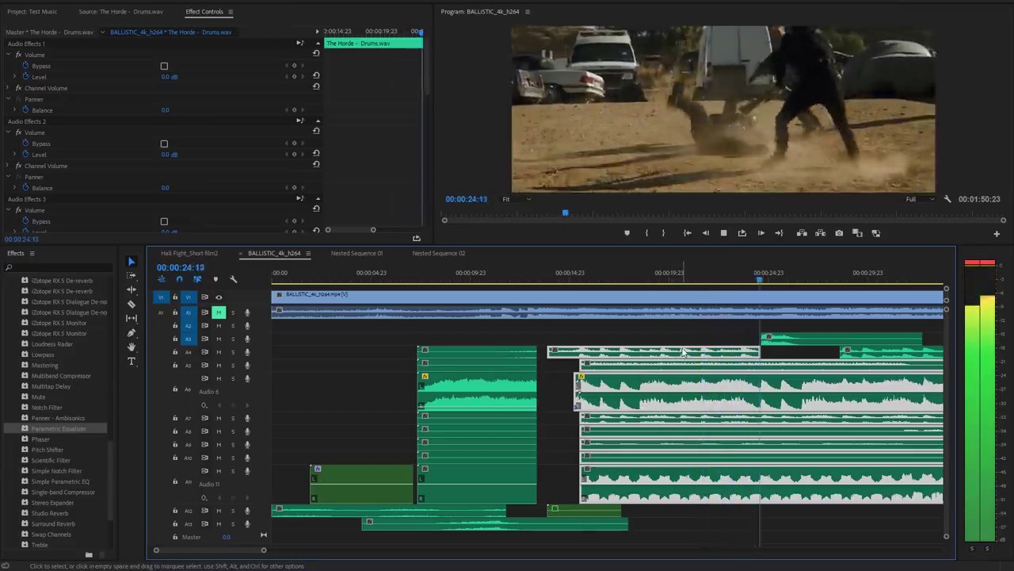
key(space)
key(ctrl+k)
click(810, 462)
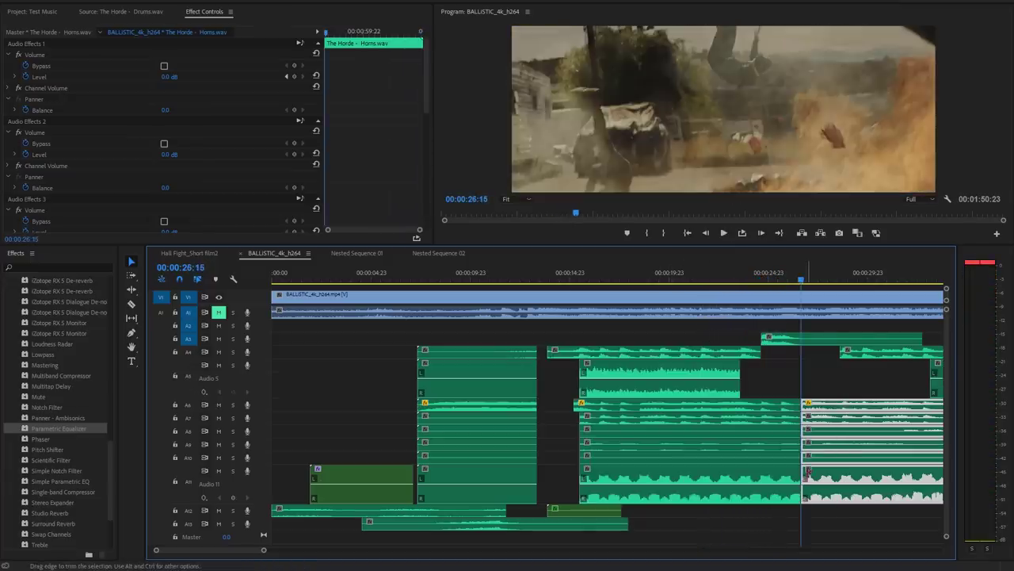
drag(805, 468, 840, 467)
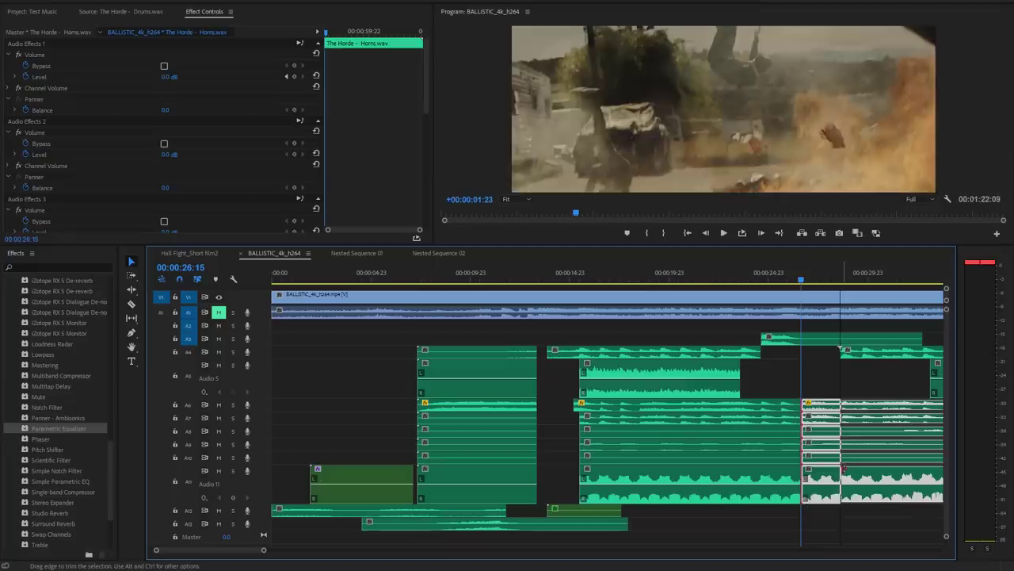
Play through the later section and set the playhead at the 00:00:47:22 hit
click(840, 279)
key(space)
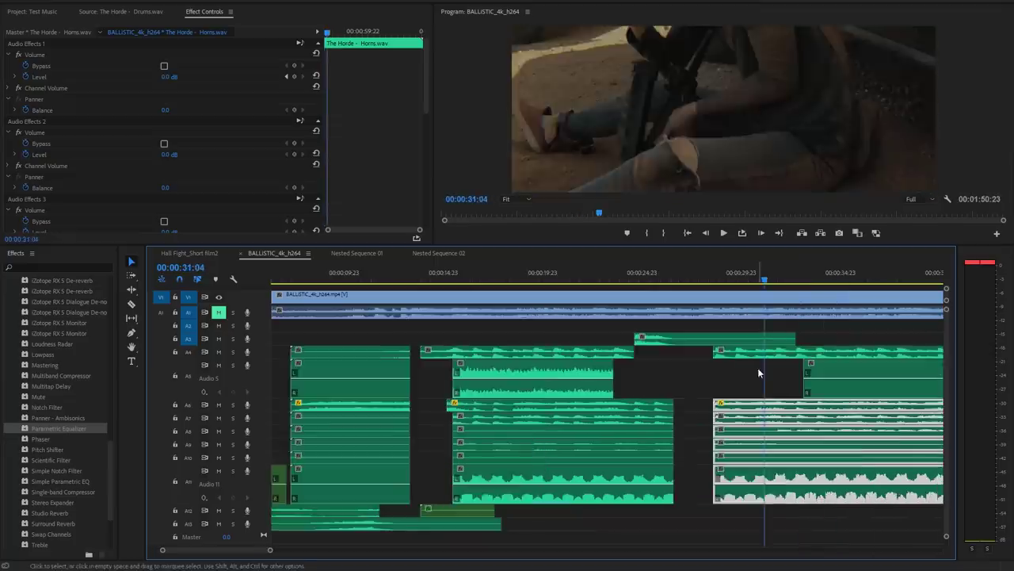
click(788, 281)
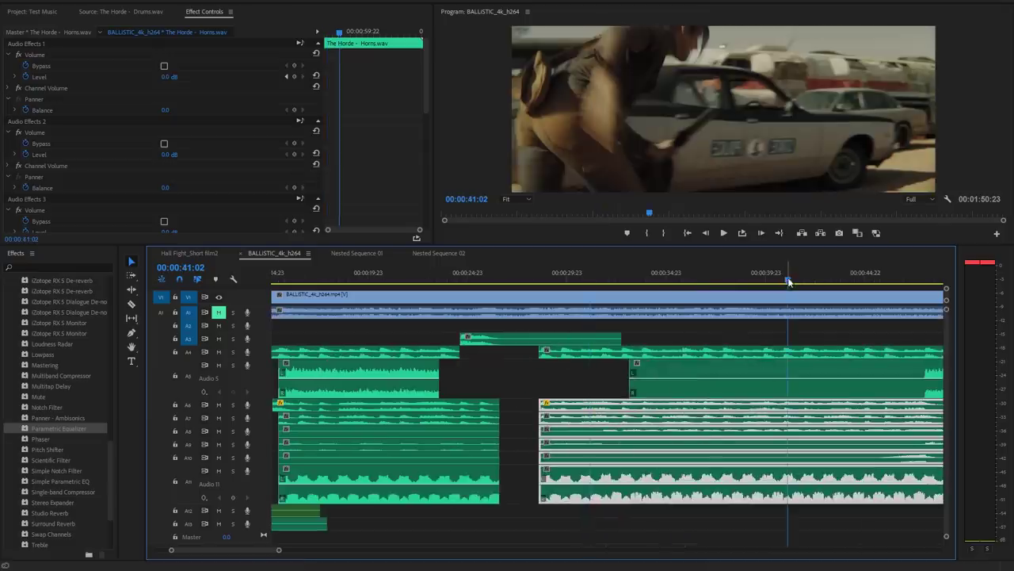
scroll(790, 364, down, 3)
click(825, 274)
key(space)
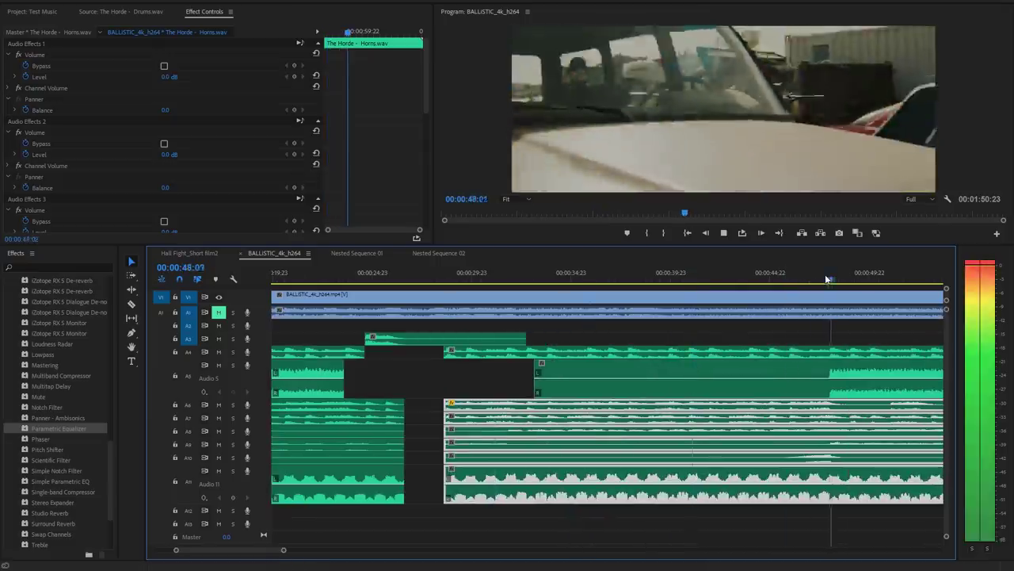
click(830, 279)
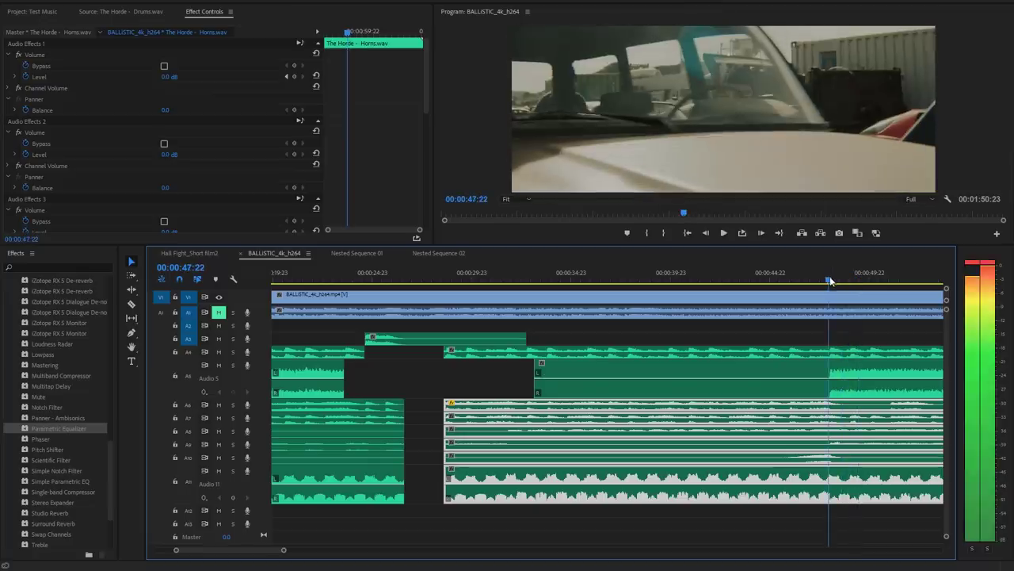
Ripple-trim the A6–A11 stems to 47:22, delete the middle A4/A5 clips and slide the block earlier
key(ctrl+k)
key(shift+t)
key(ctrl+Right)
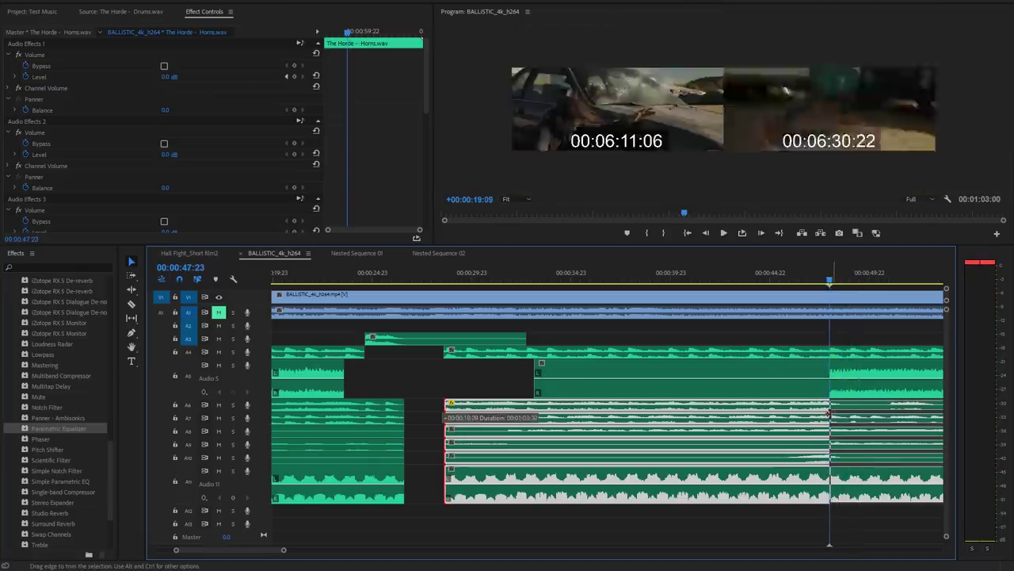
key(e)
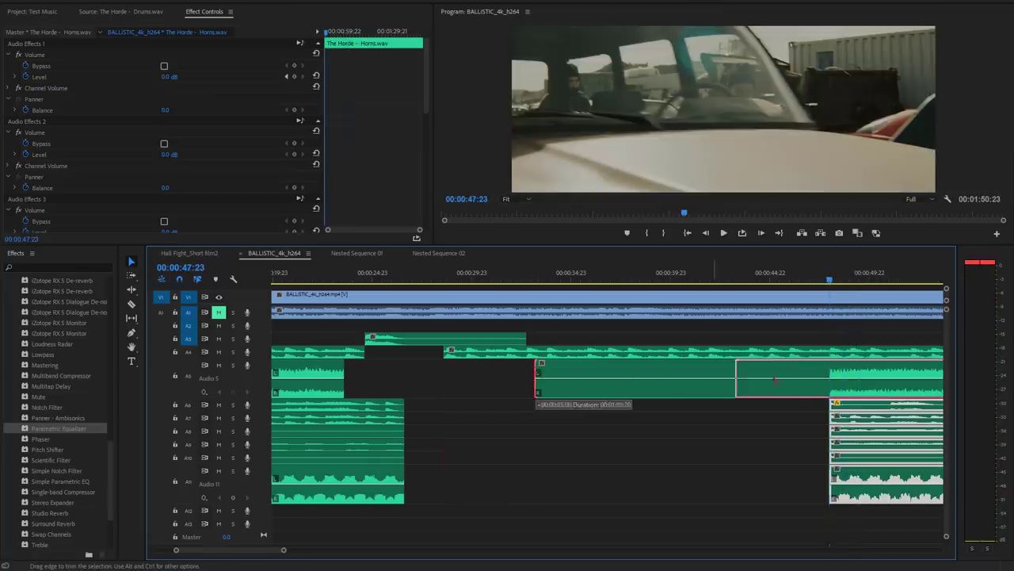
key(a)
drag(872, 373, 570, 372)
click(466, 275)
drag(466, 275, 436, 283)
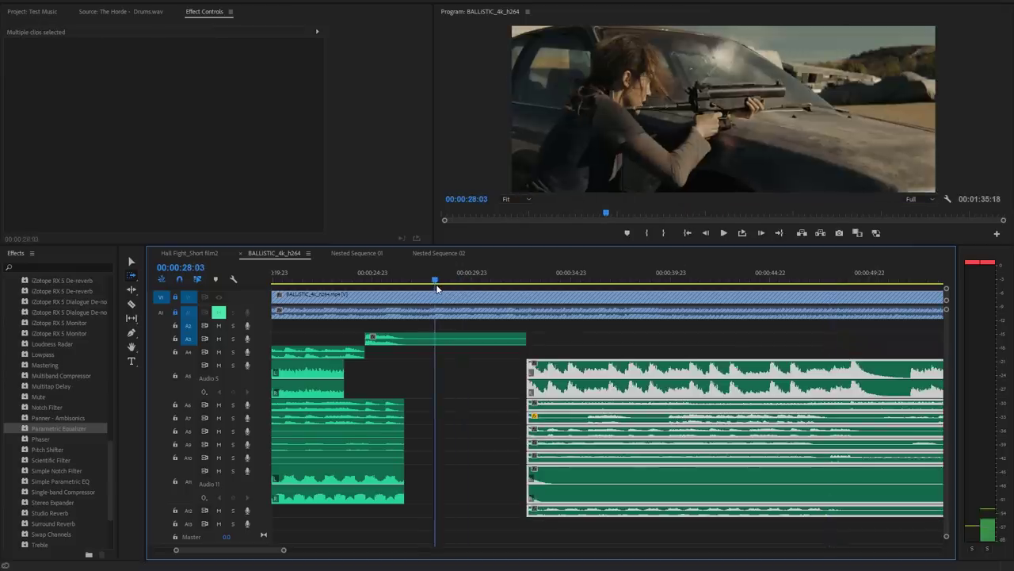
Snap the later stem block to 00:00:28:02, play it to 44:12, then park the playhead at 32:00
drag(673, 382, 586, 382)
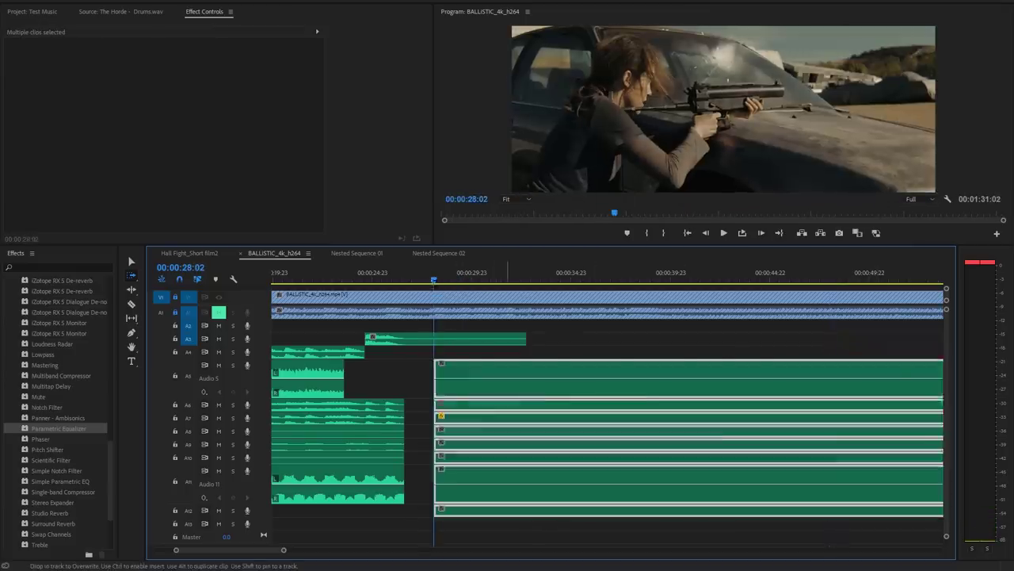
key(space)
scroll(767, 371, up, 3)
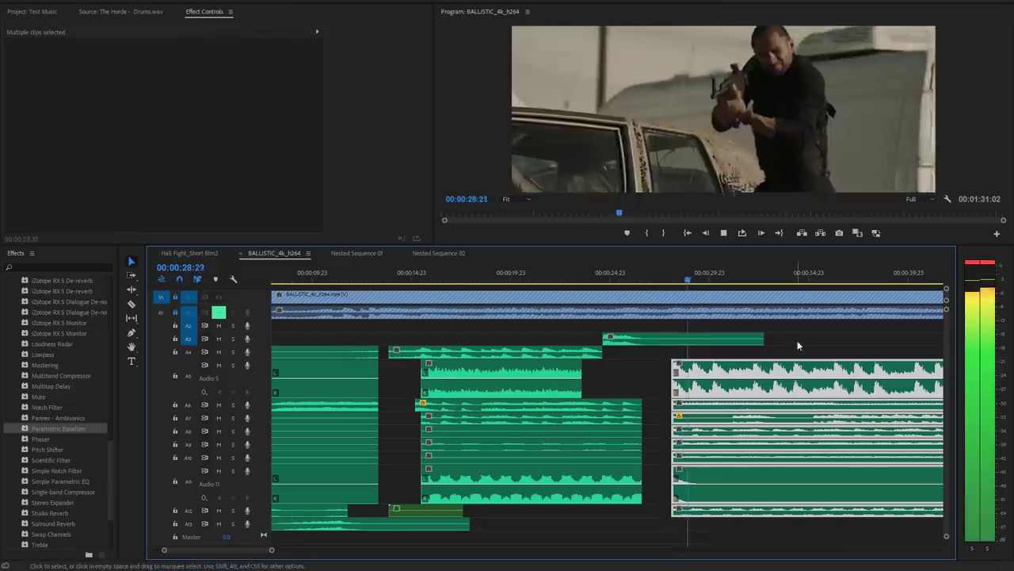
scroll(823, 336, down, 1)
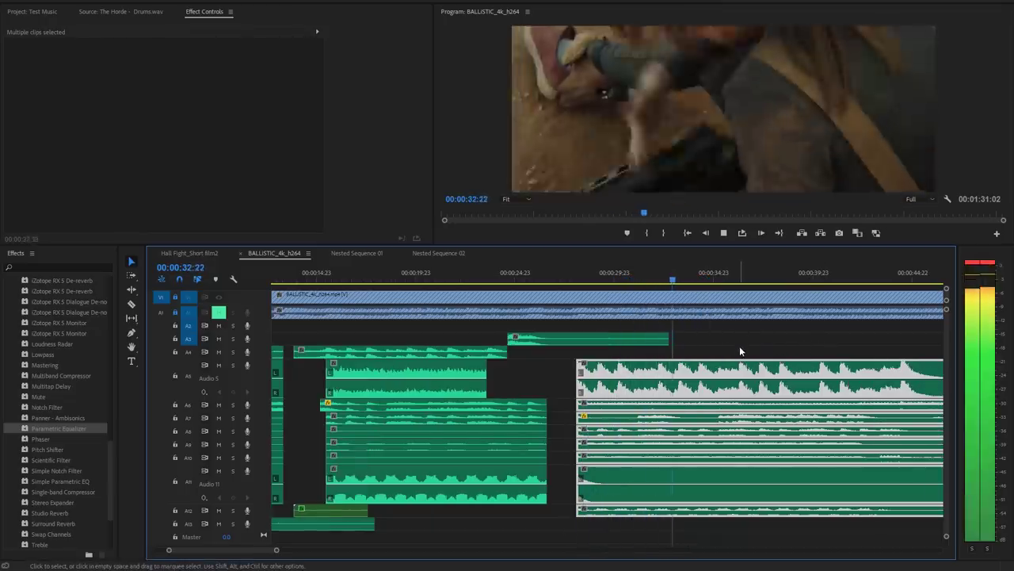
scroll(740, 346, down, 1)
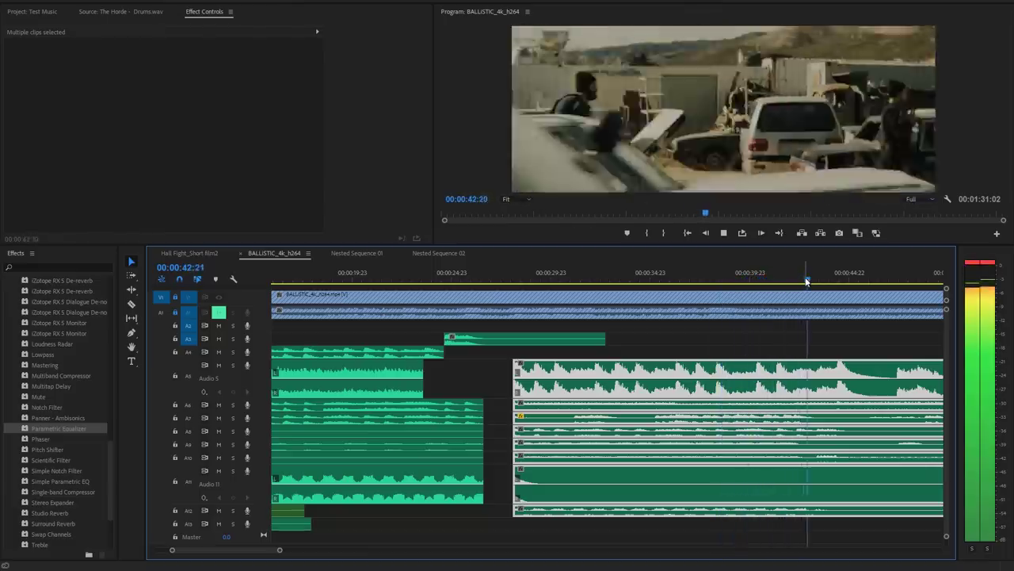
key(space)
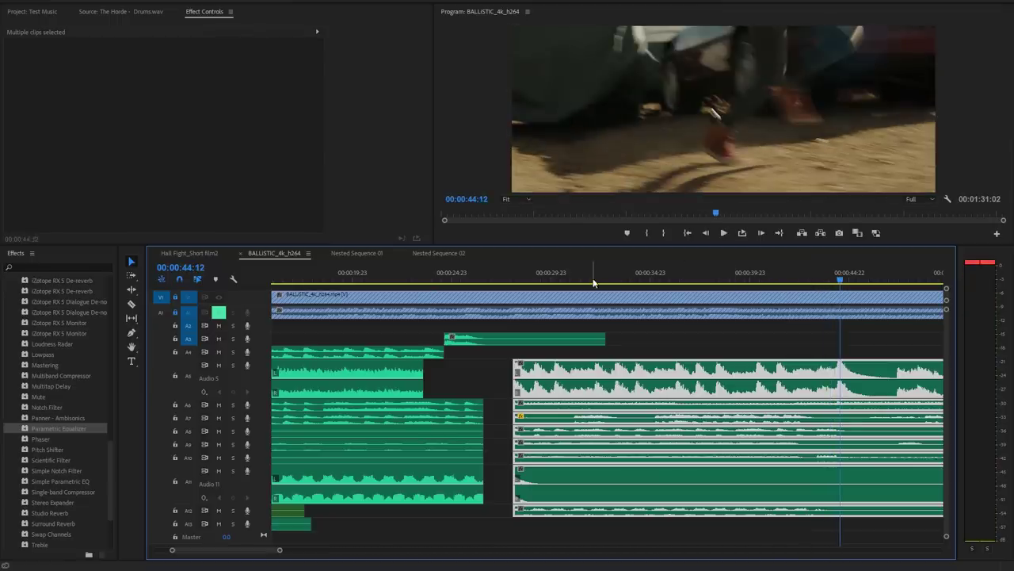
drag(607, 278, 591, 279)
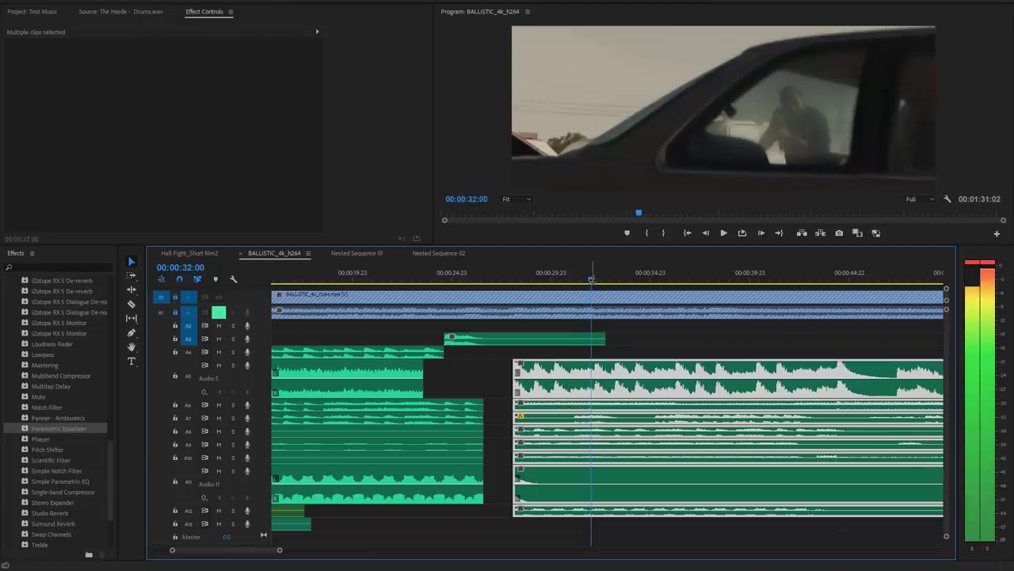
Razor all stems at 00:00:32 and move the split-off later part further along
click(602, 376)
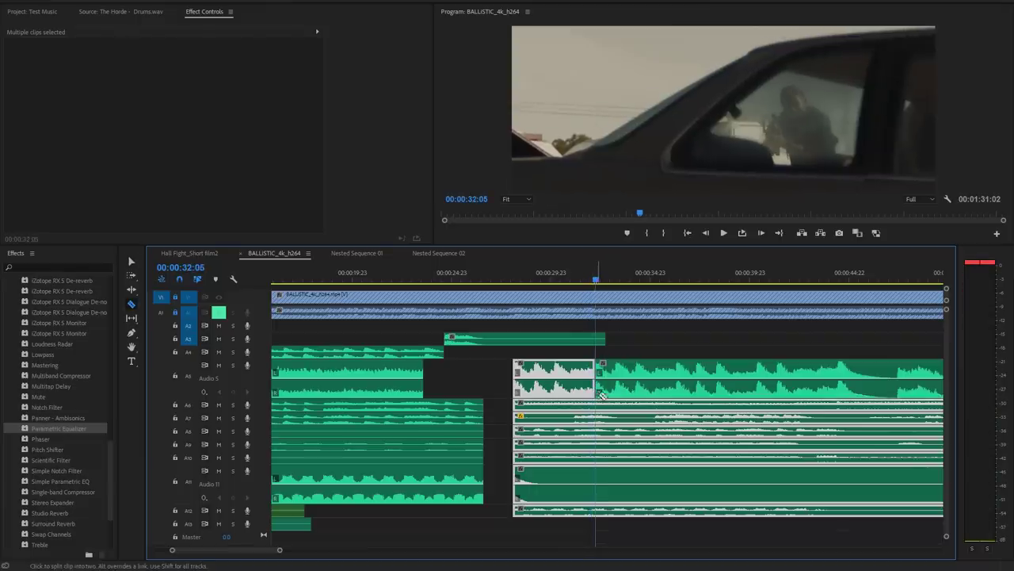
click(600, 406)
shift+click(600, 414)
key(v)
mouse_move(602, 396)
mouse_down()
mouse_move(713, 396)
mouse_move(619, 389)
mouse_up()
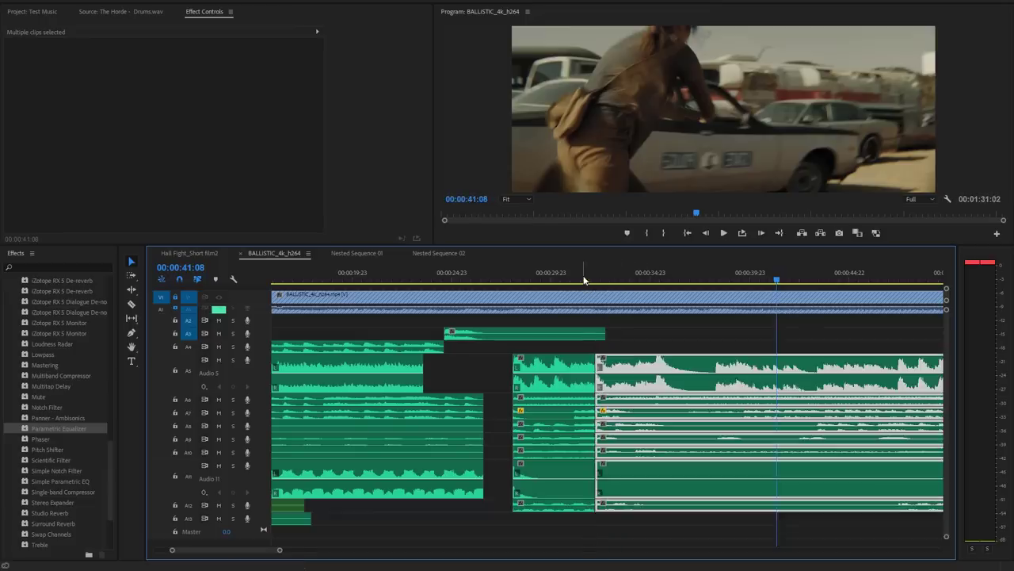
click(584, 279)
key(space)
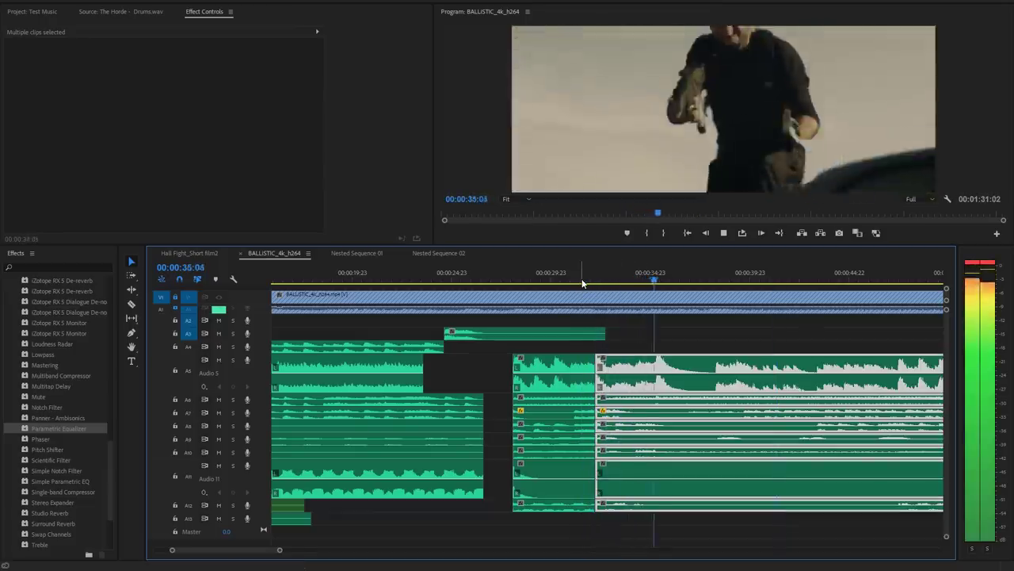
key(space)
Push the later stem group slightly later and play across the gap to 39:17
drag(626, 361, 676, 361)
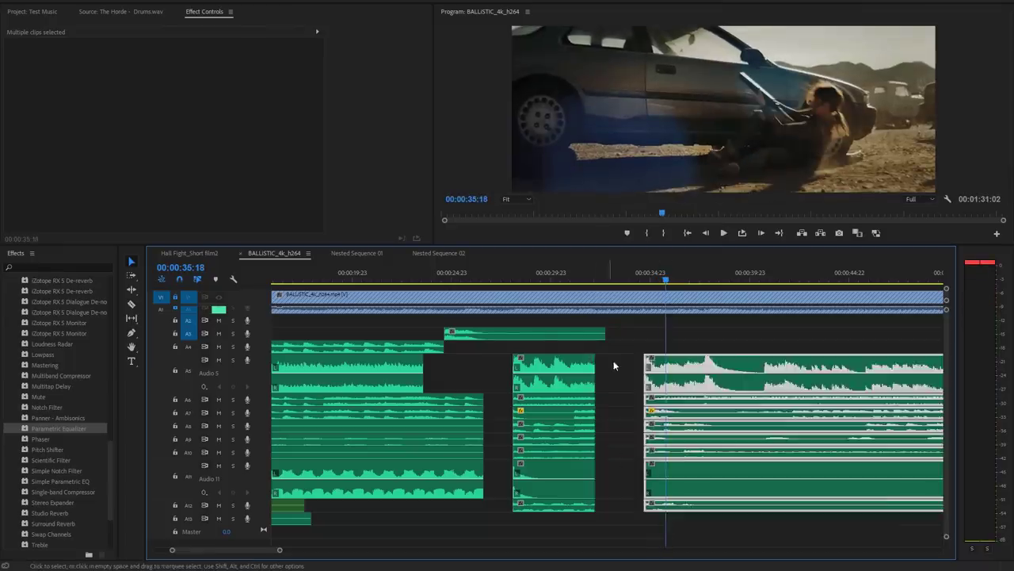
click(644, 360)
key(space)
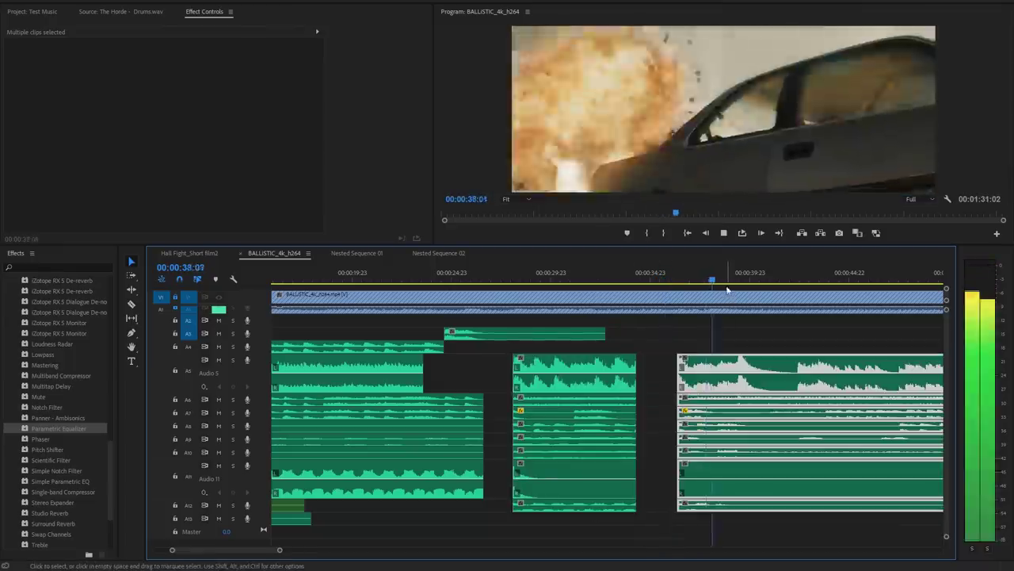
key(space)
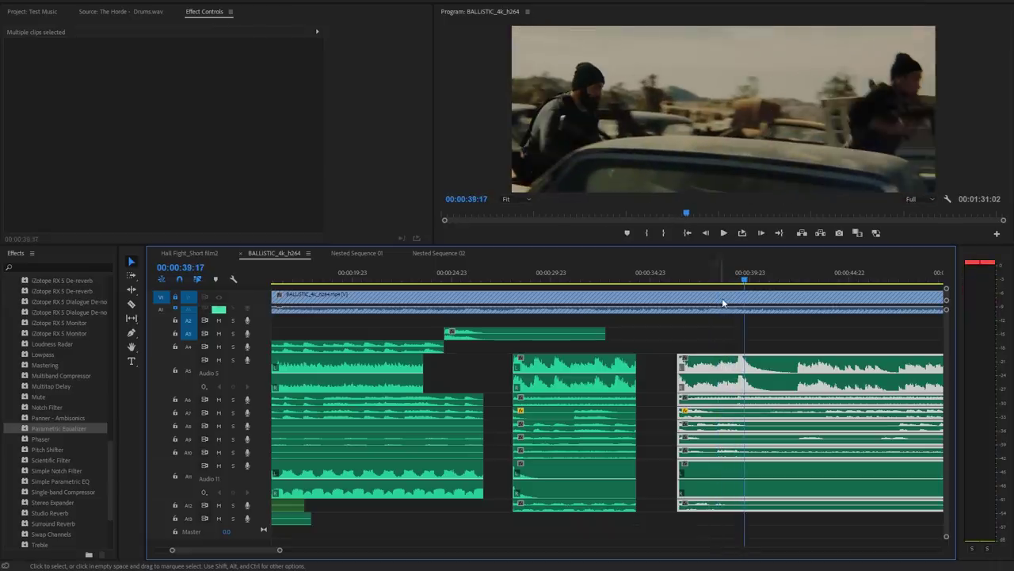
Extend the middle stem group's end to close the gap, play the join, and deselect
drag(641, 323, 609, 511)
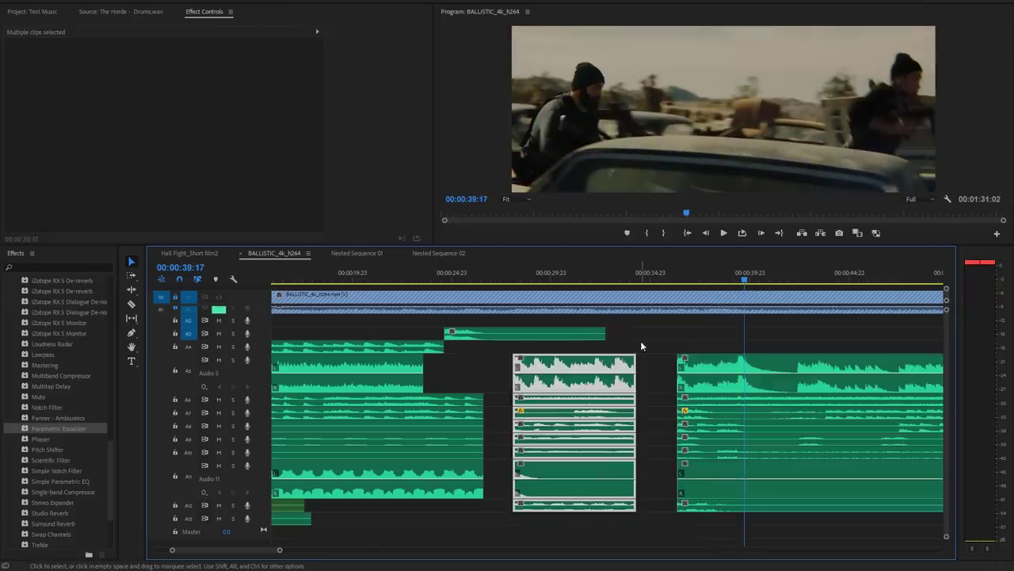
drag(640, 360, 672, 362)
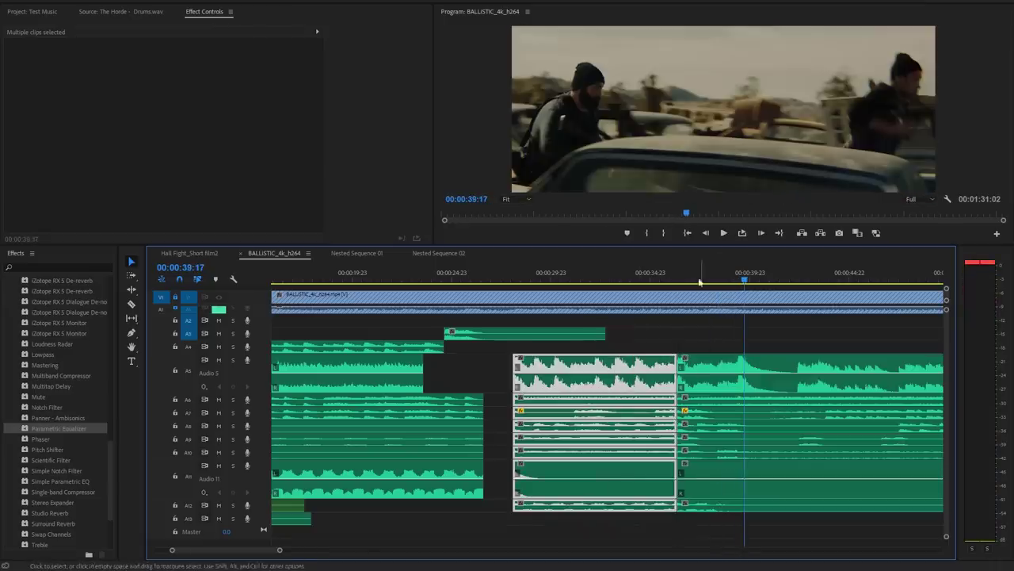
mouse_move(659, 276)
mouse_down()
mouse_move(646, 278)
mouse_move(666, 274)
mouse_up()
key(space)
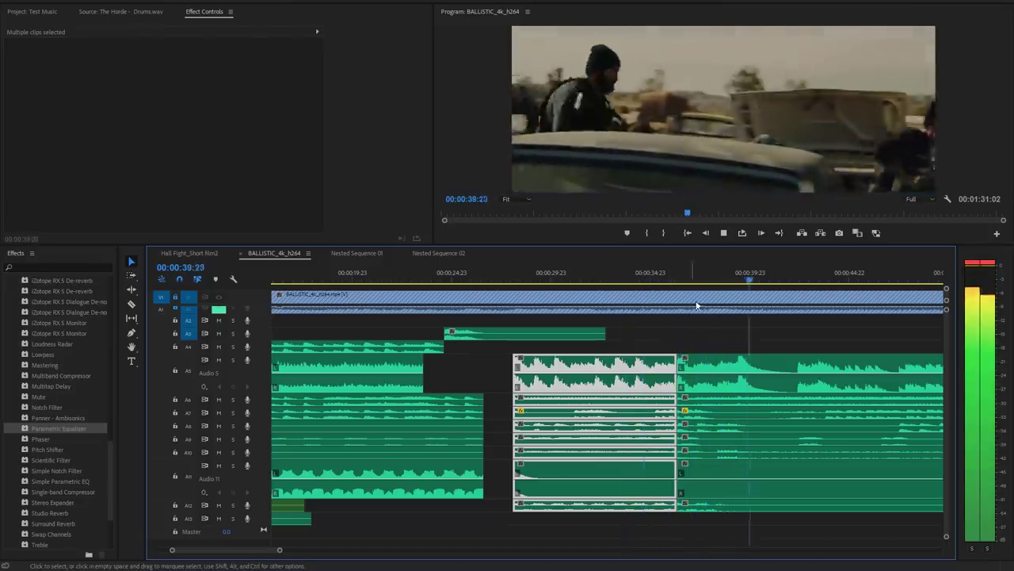
scroll(740, 380, down, 5)
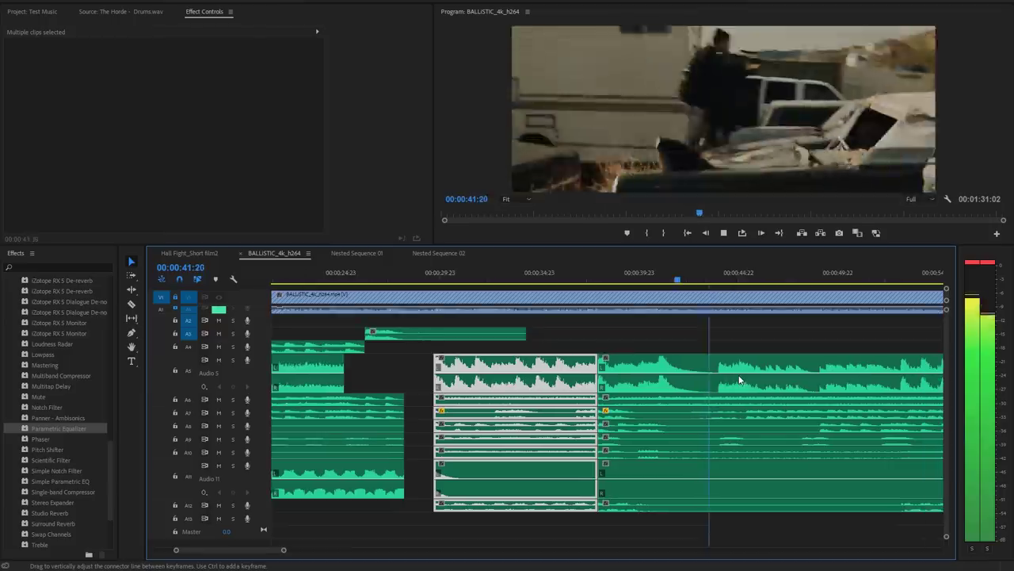
scroll(738, 380, down, 1)
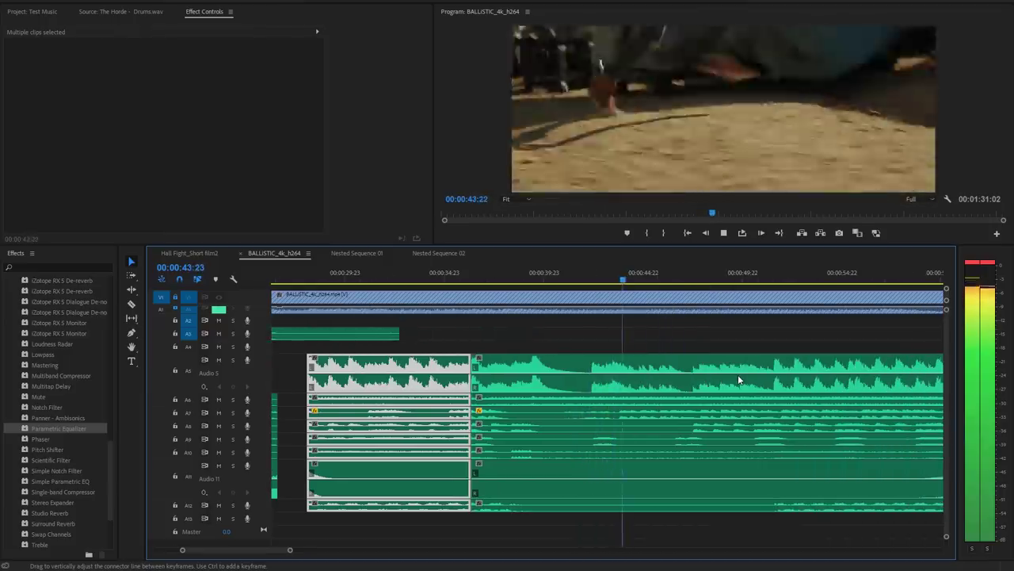
key(space)
scroll(717, 349, up, 4)
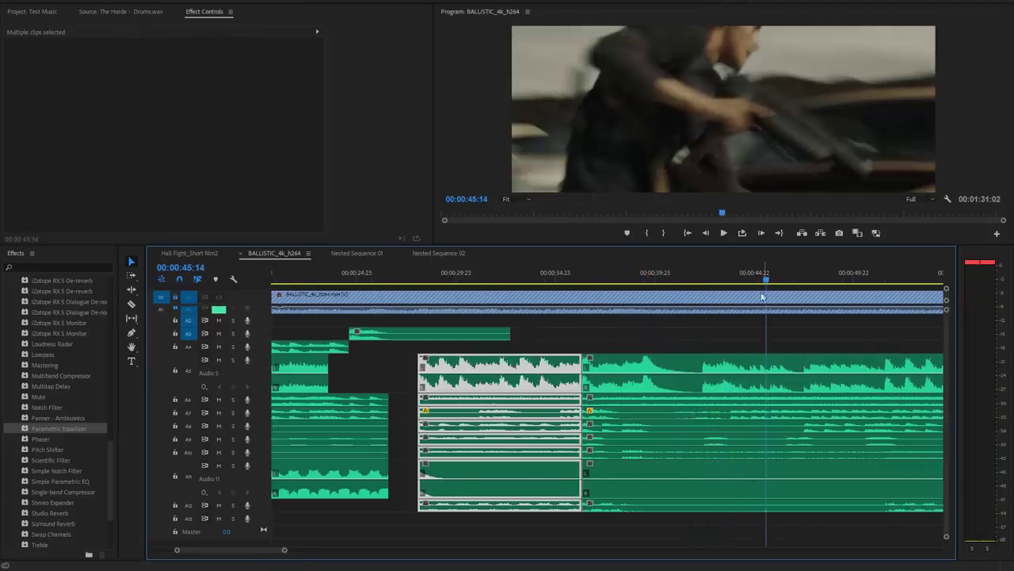
click(708, 346)
scroll(705, 342, up, 4)
scroll(705, 343, up, 3)
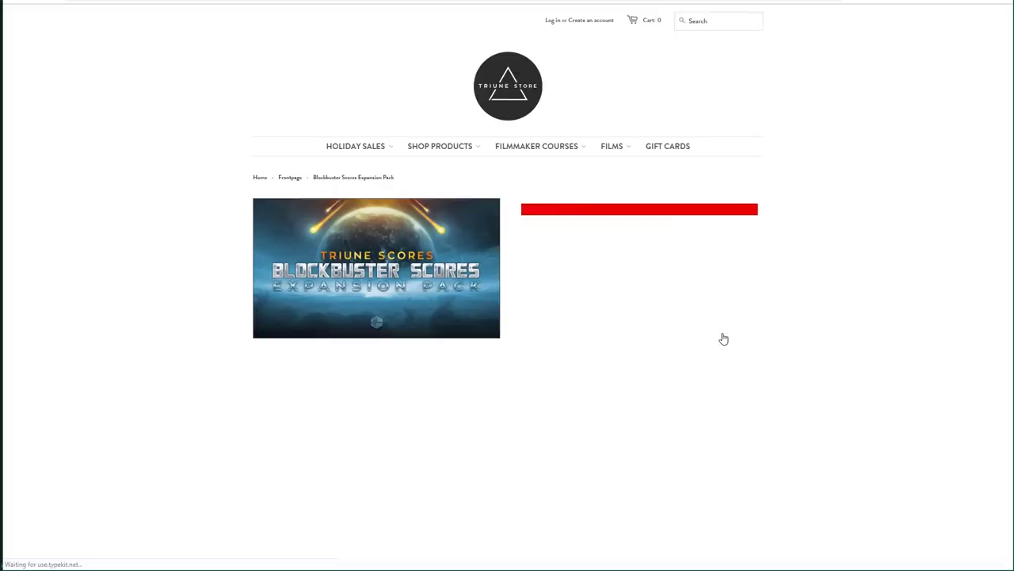
Scroll the Expansion Pack page down to the track list and The Horde SoundCloud demo
scroll(781, 345, down, 2)
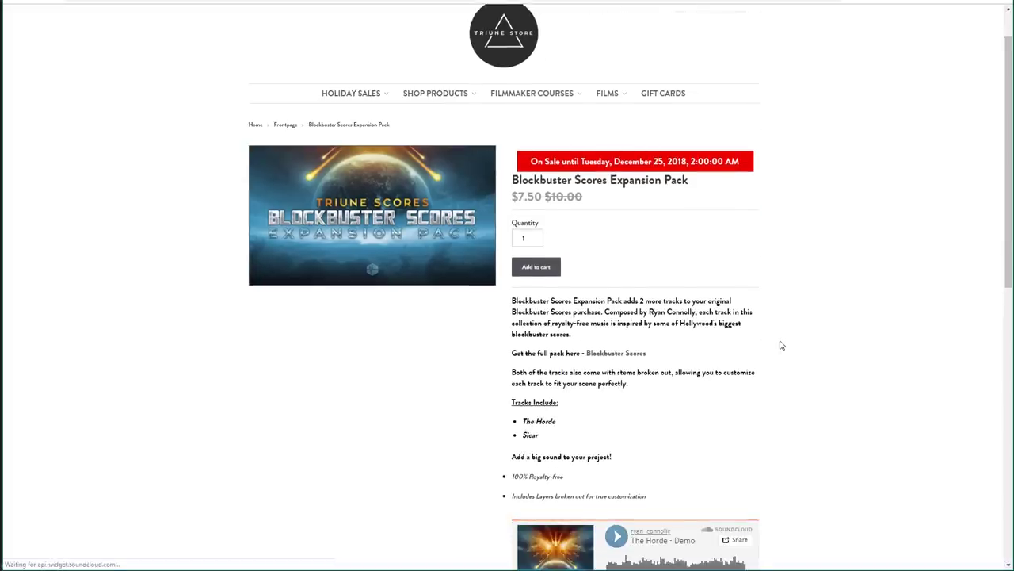